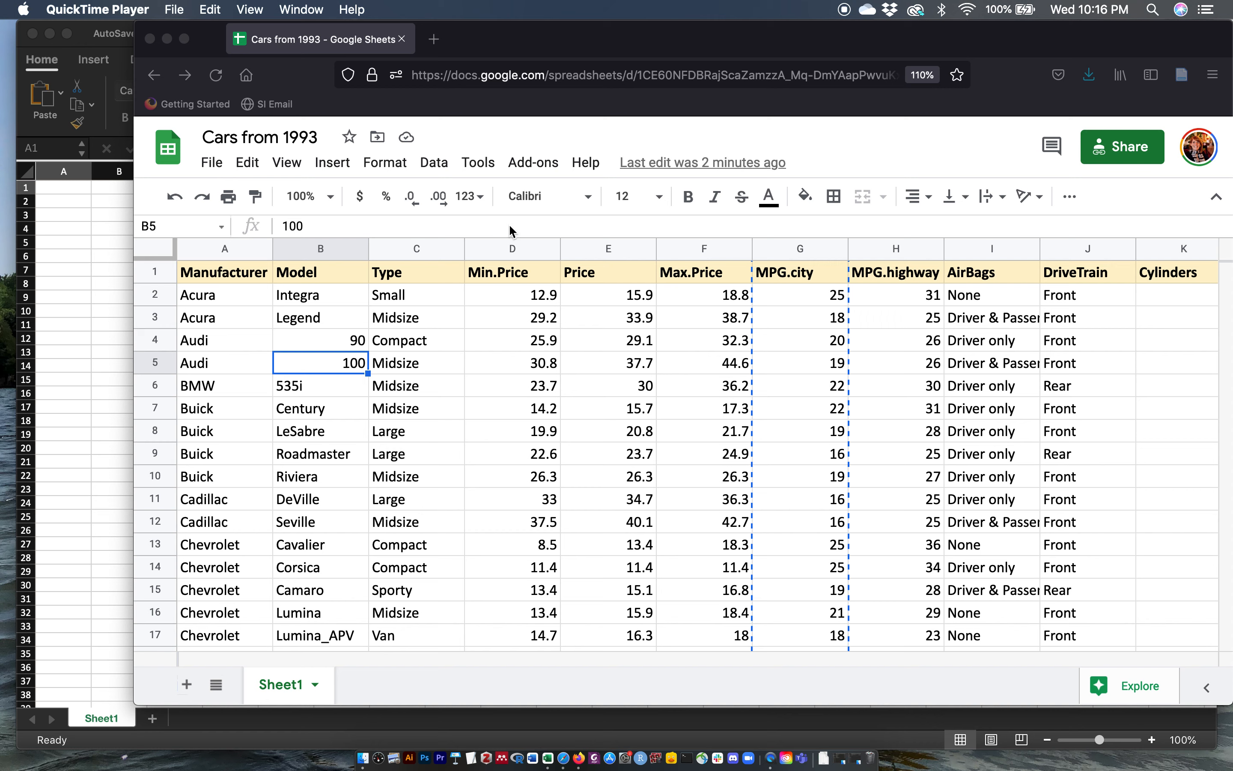
# Step: Insert a chart of the Price column in the Google Sheets spreadsheet
pyautogui.click(589, 257)
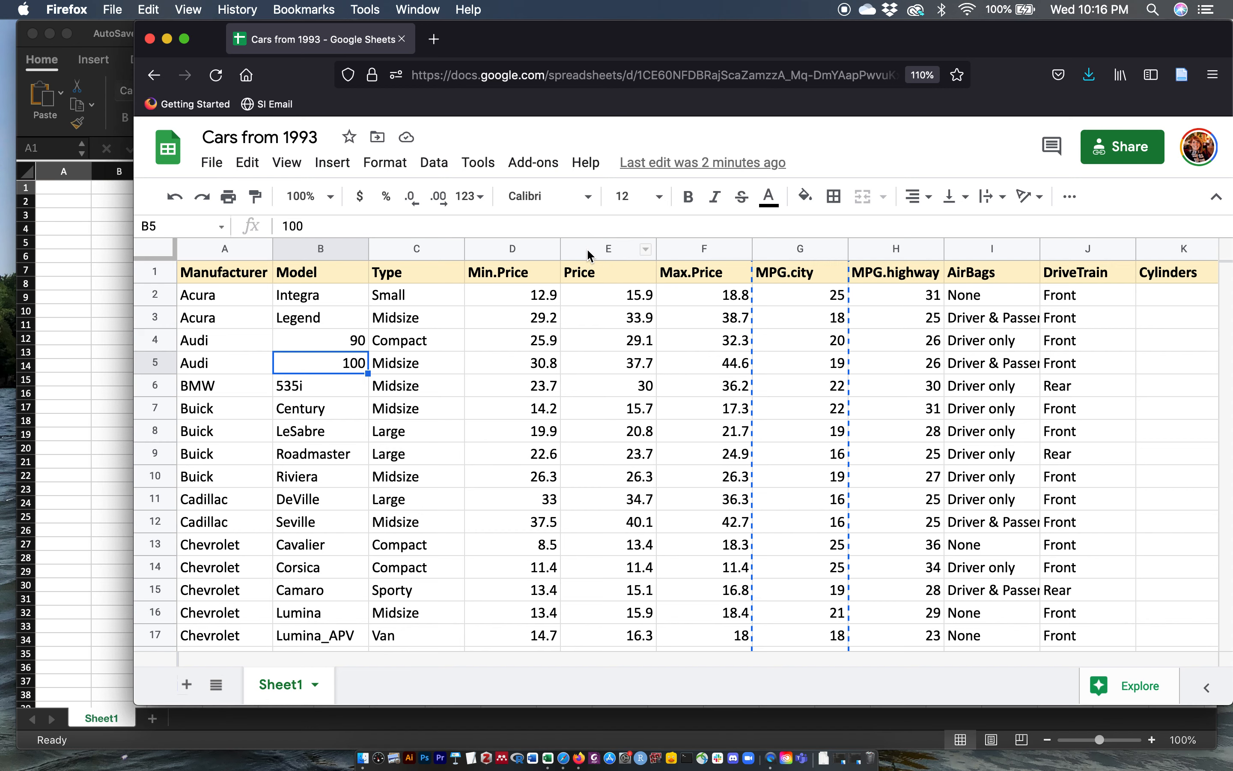
pyautogui.click(581, 248)
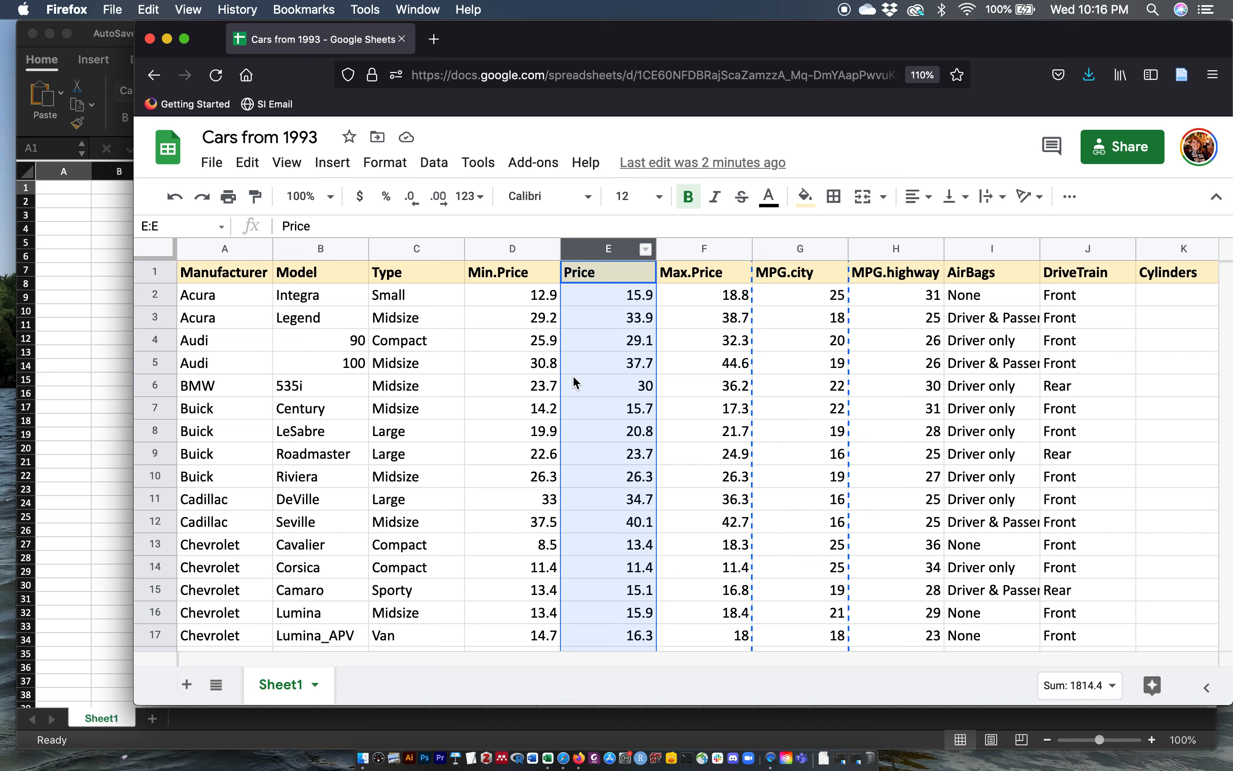
pyautogui.click(331, 166)
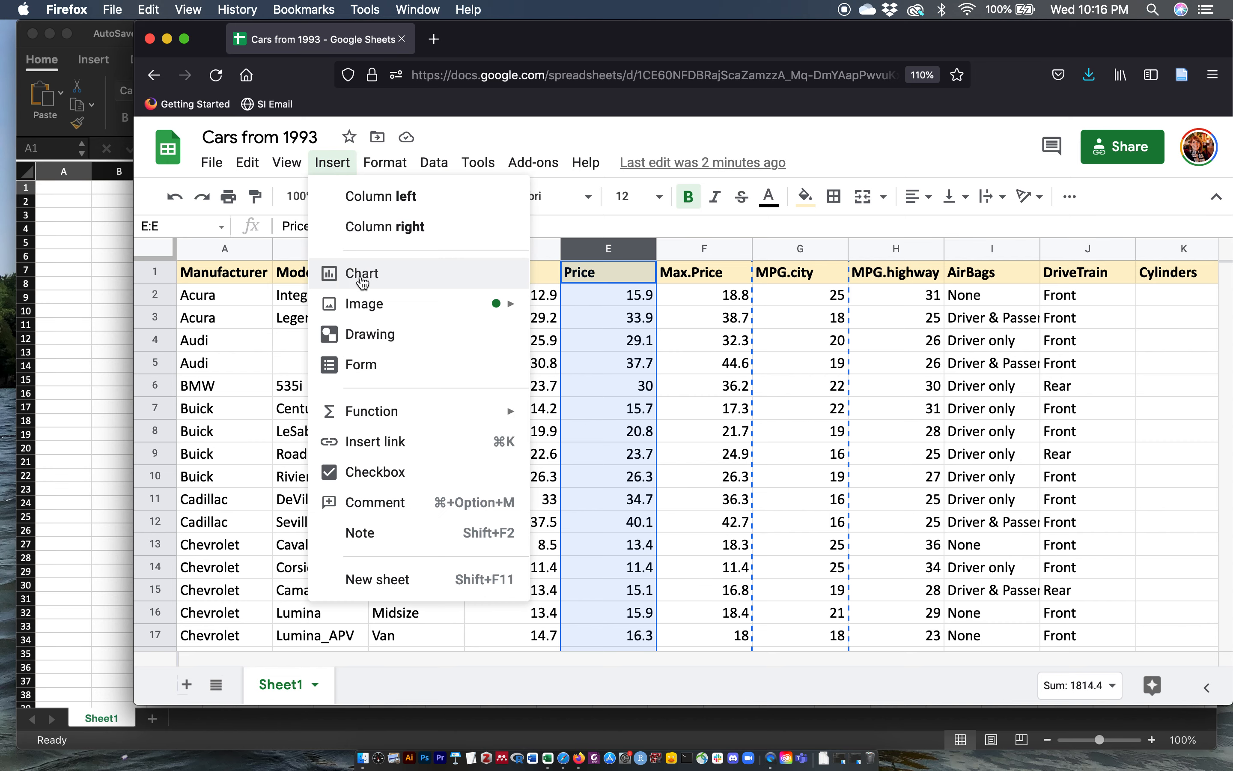
pyautogui.click(360, 275)
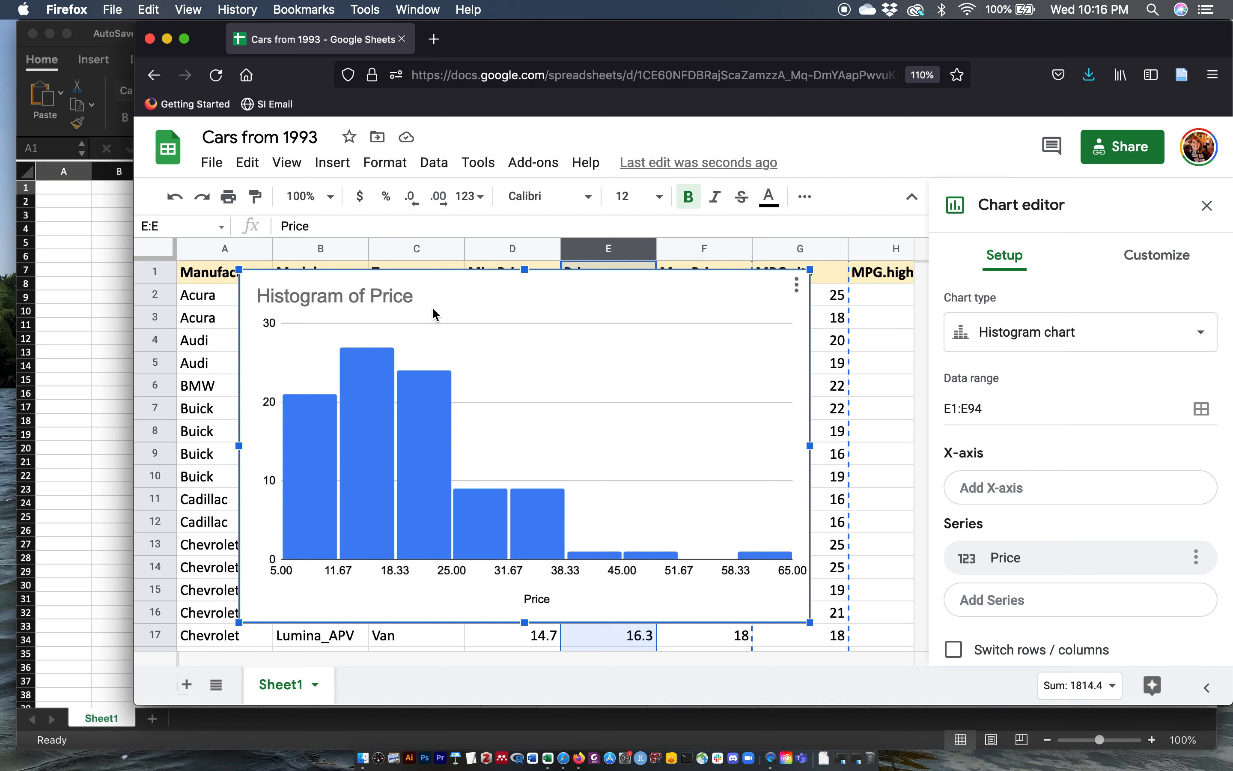
# Step: Delete the Price histogram chart
pyautogui.click(443, 300)
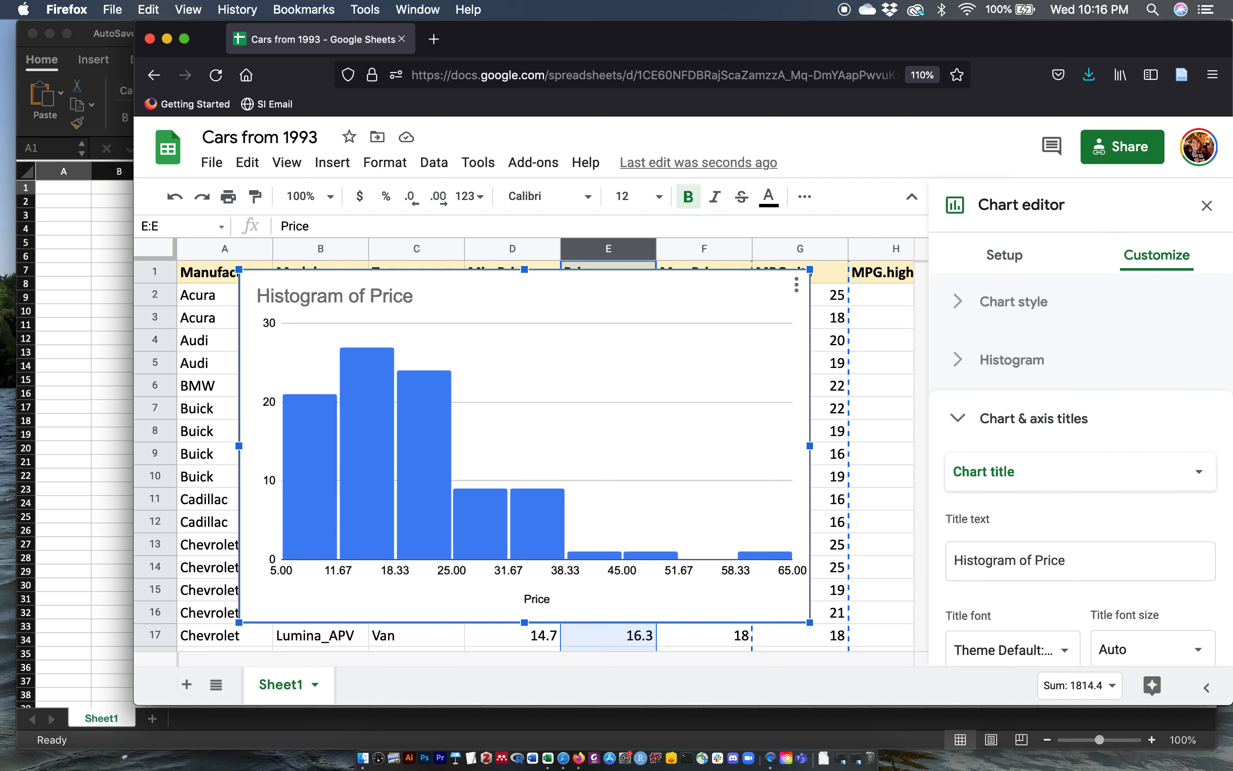
pyautogui.press('BackSpace')
pyautogui.click(219, 276)
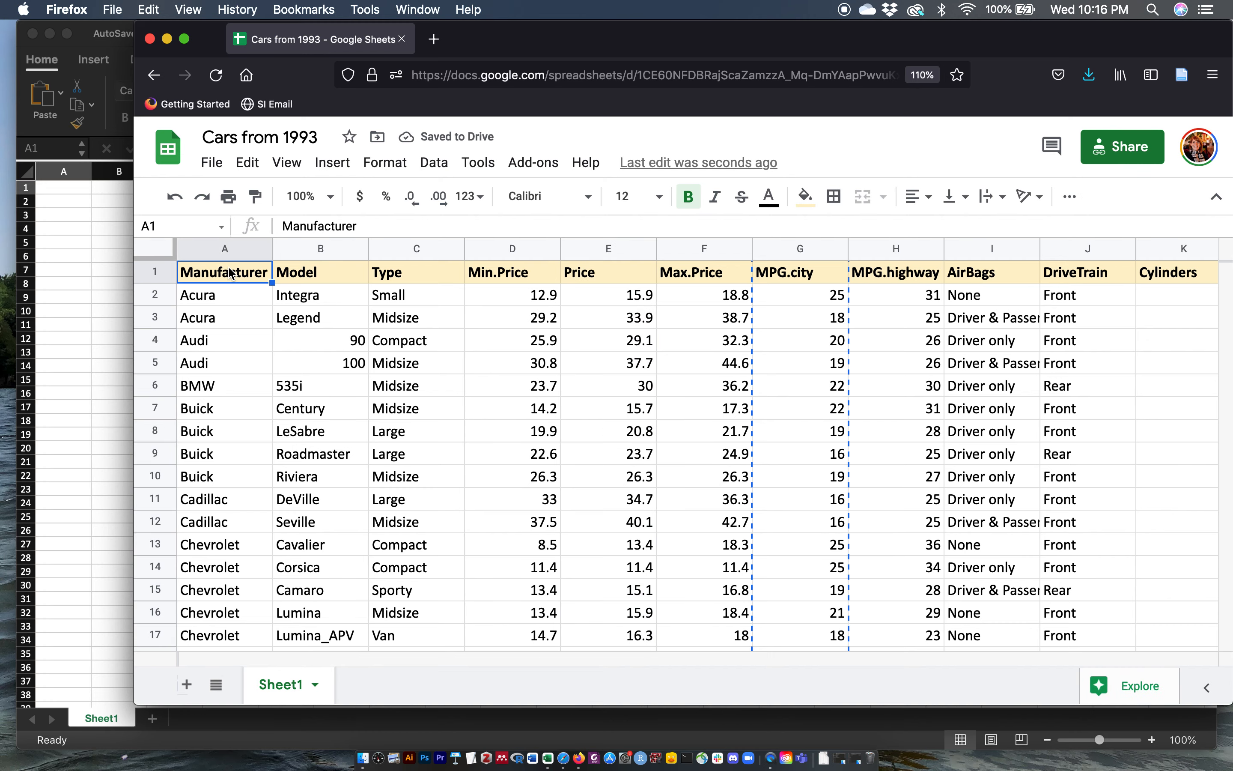
# Step: Copy the whole data range A1:AA94 and paste it into cell A1 of the empty Excel workbook
pyautogui.hscroll(10, 573, 438)
pyautogui.scroll(-5, 573, 438)
pyautogui.scroll(-15, 571, 436)
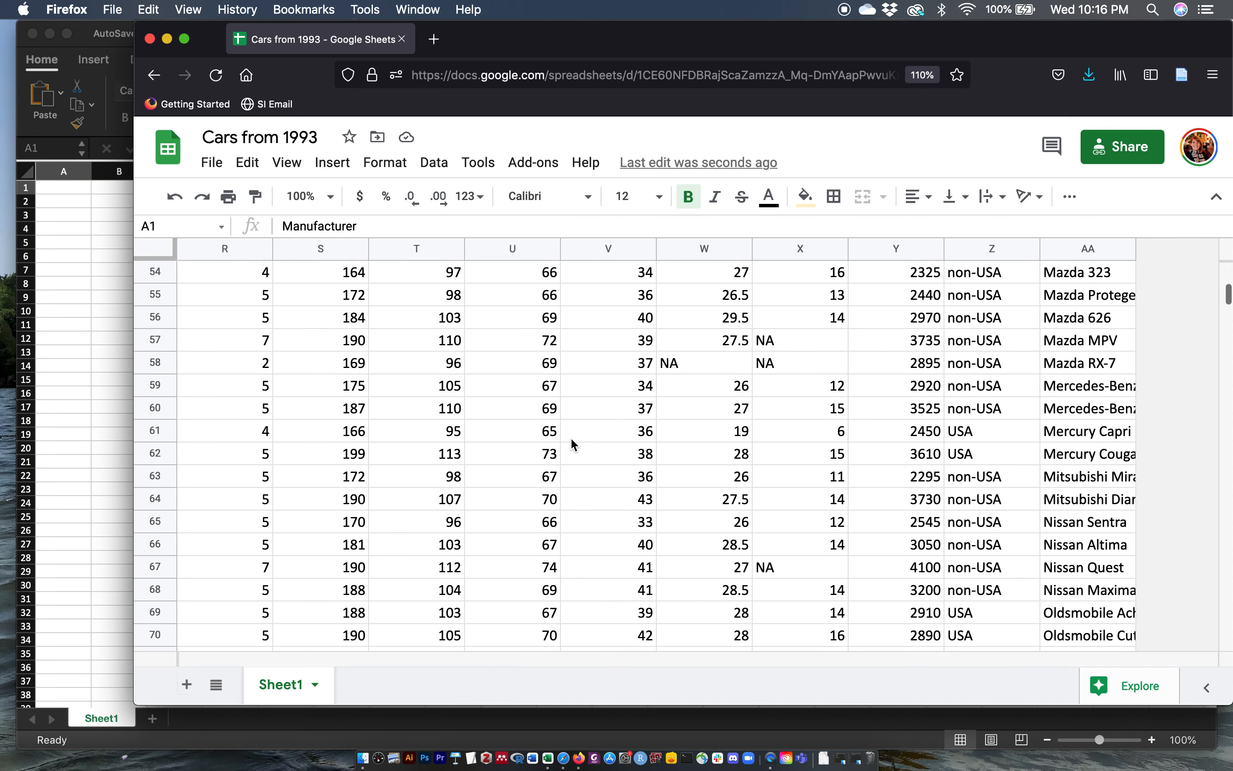
pyautogui.scroll(-12, 570, 437)
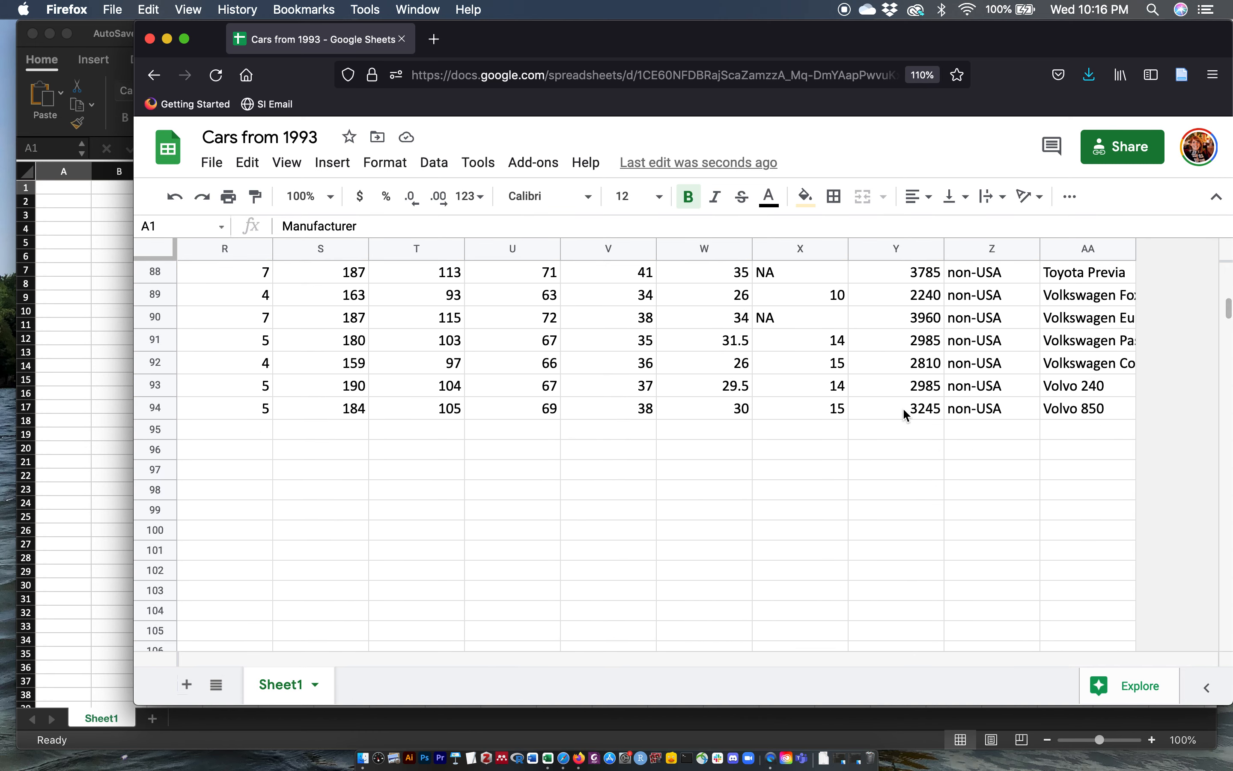
pyautogui.keyDown('shift'); pyautogui.click(1085, 411); pyautogui.keyUp('shift')
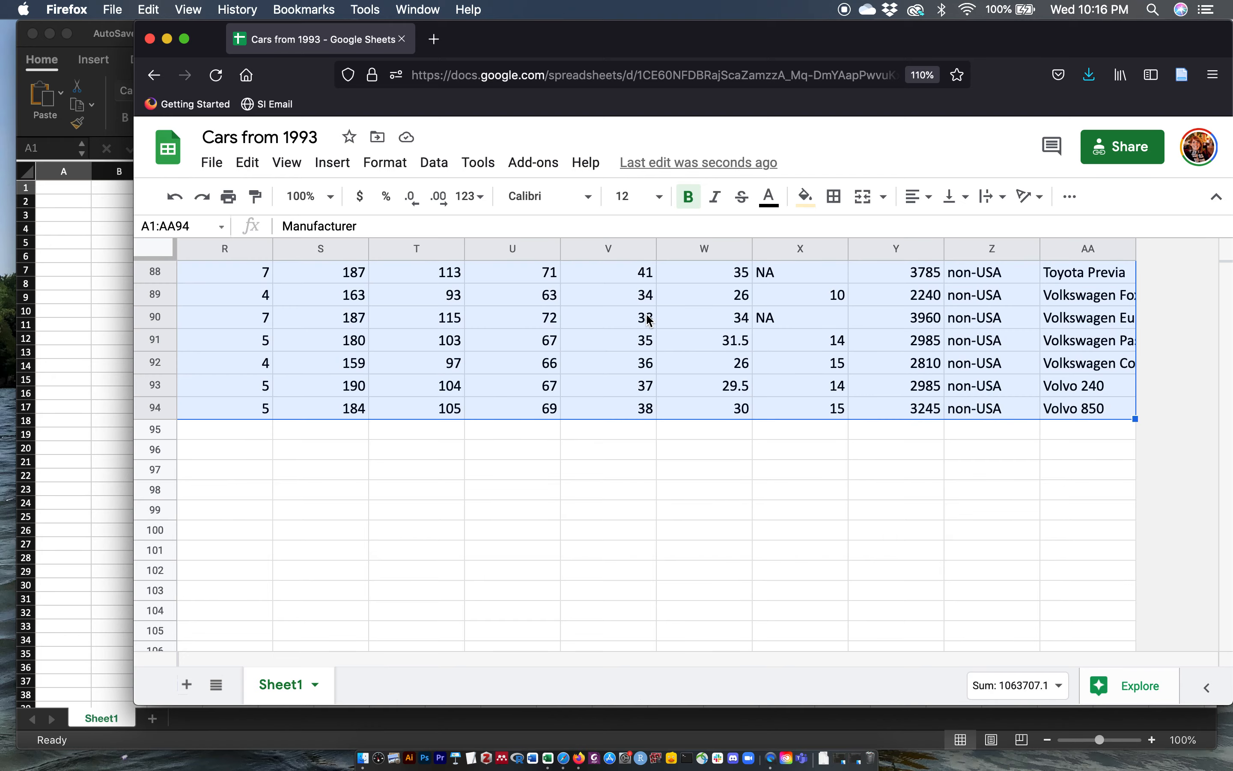
pyautogui.press('super+c')
pyautogui.click(73, 189)
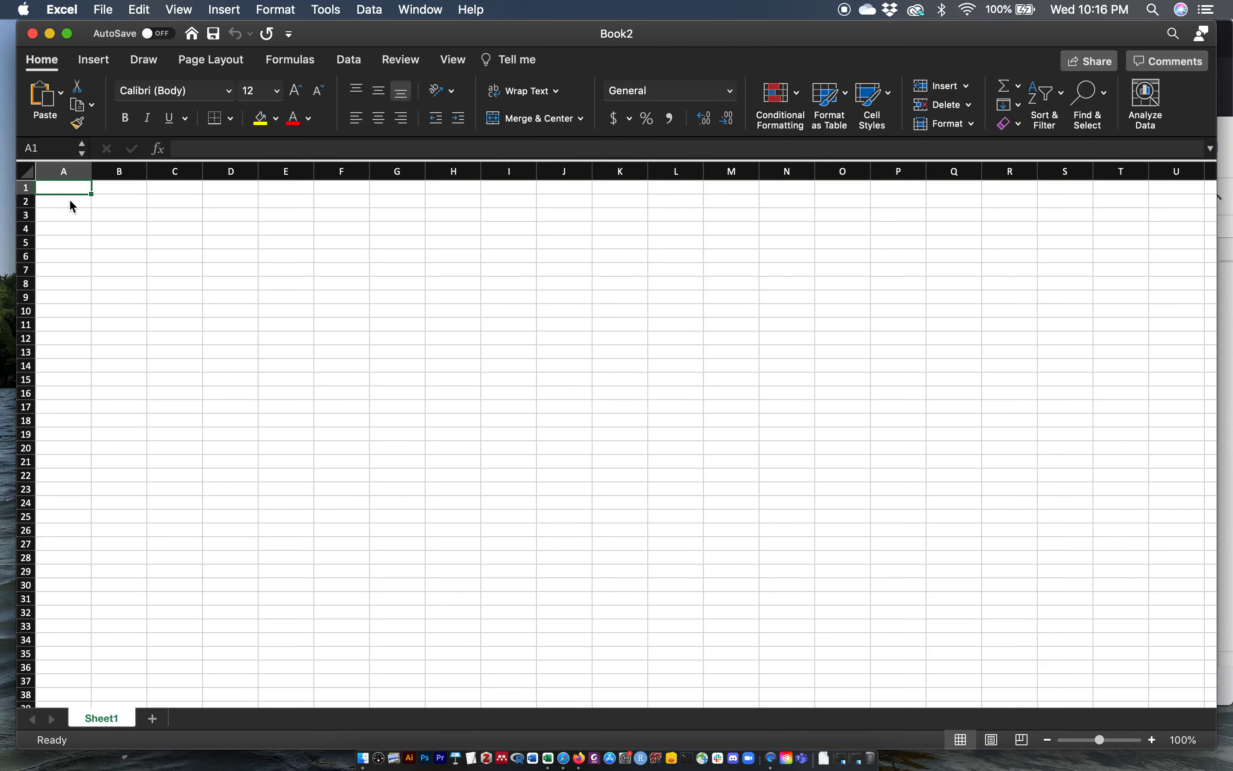
pyautogui.press('super+v')
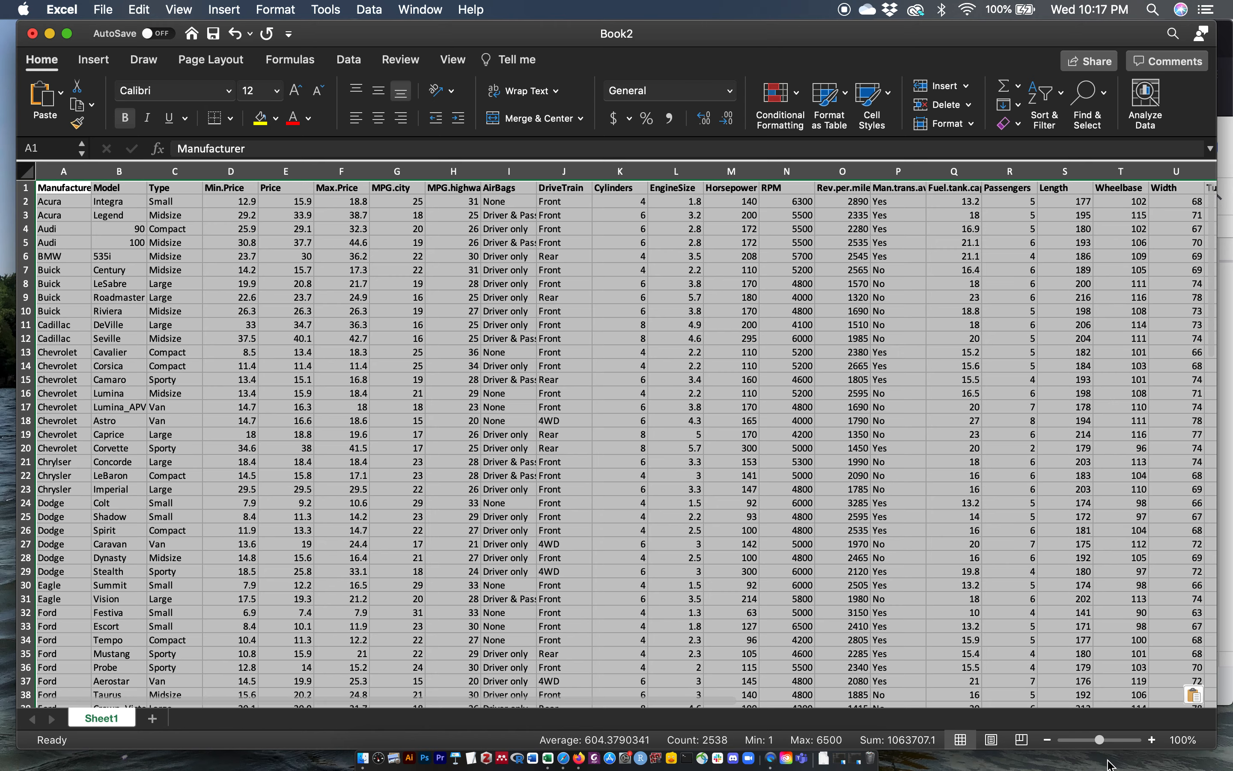
# Step: Insert a histogram statistical chart of the Price column in Excel
pyautogui.moveTo(1108, 748); pyautogui.dragTo(1113, 747)
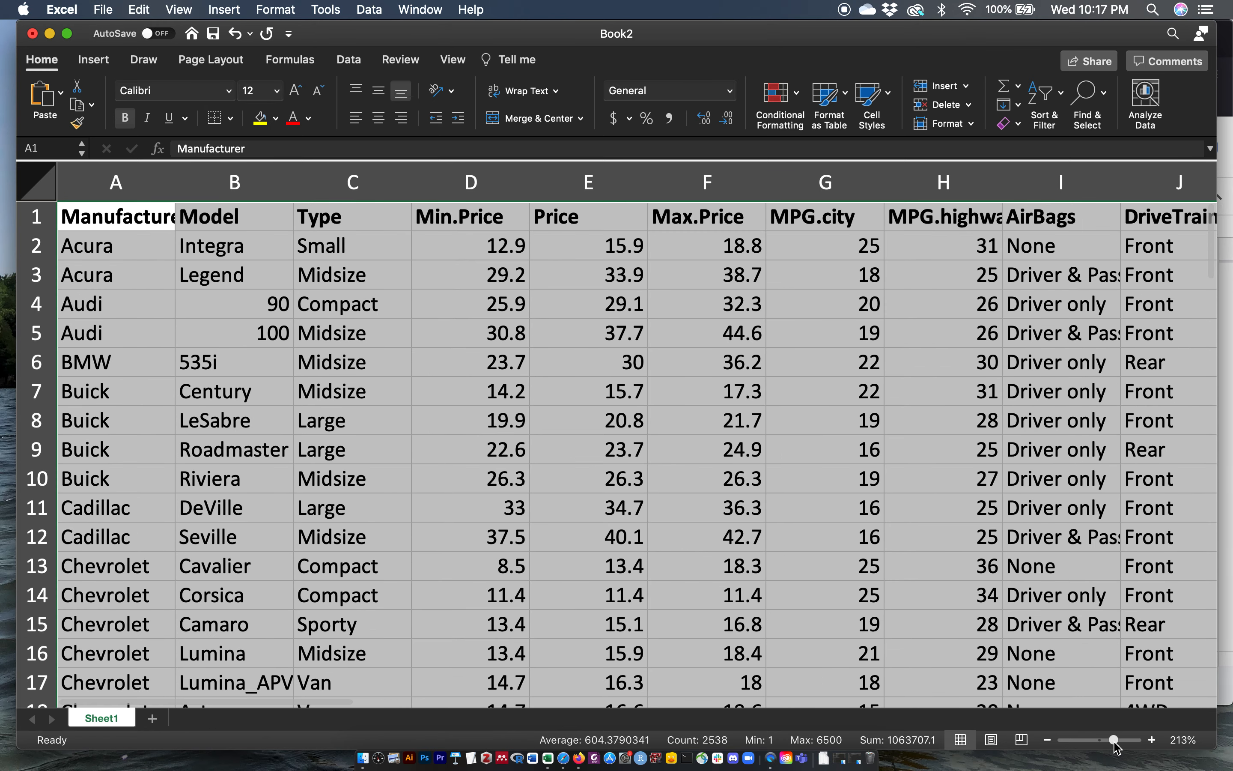
pyautogui.click(410, 368)
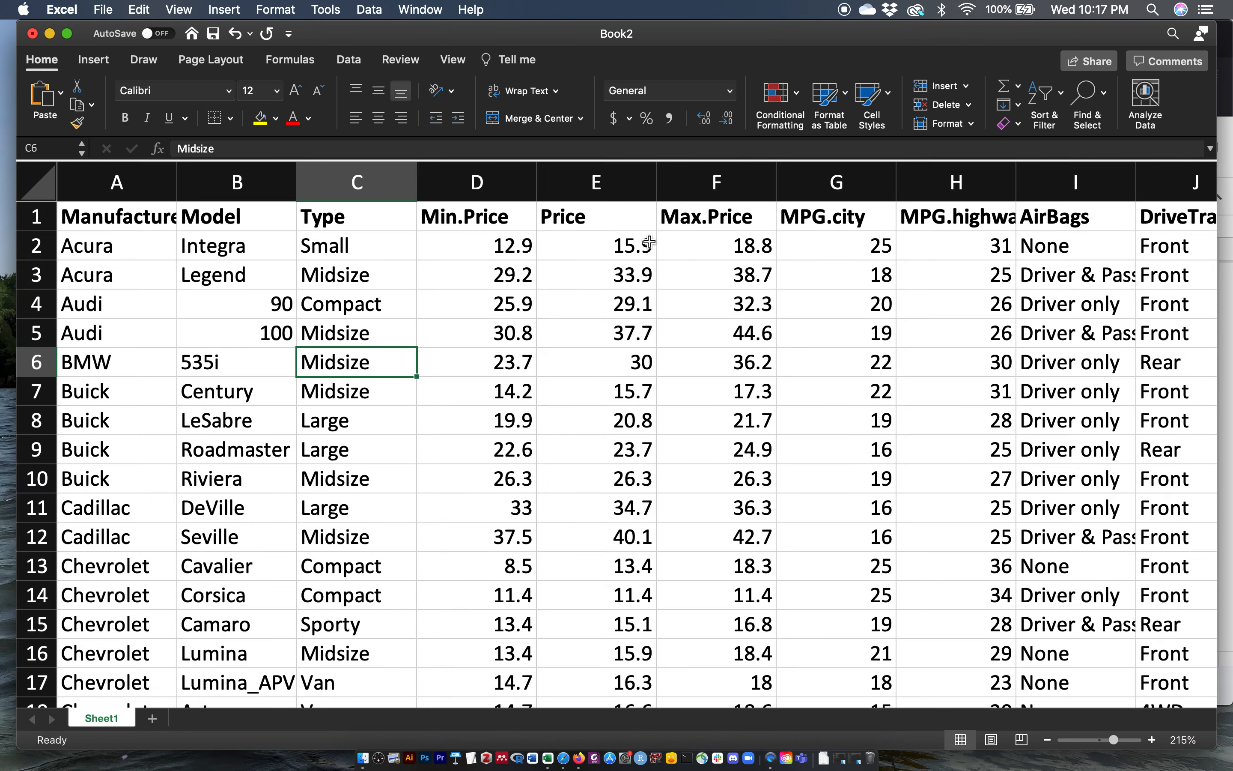
pyautogui.click(571, 180)
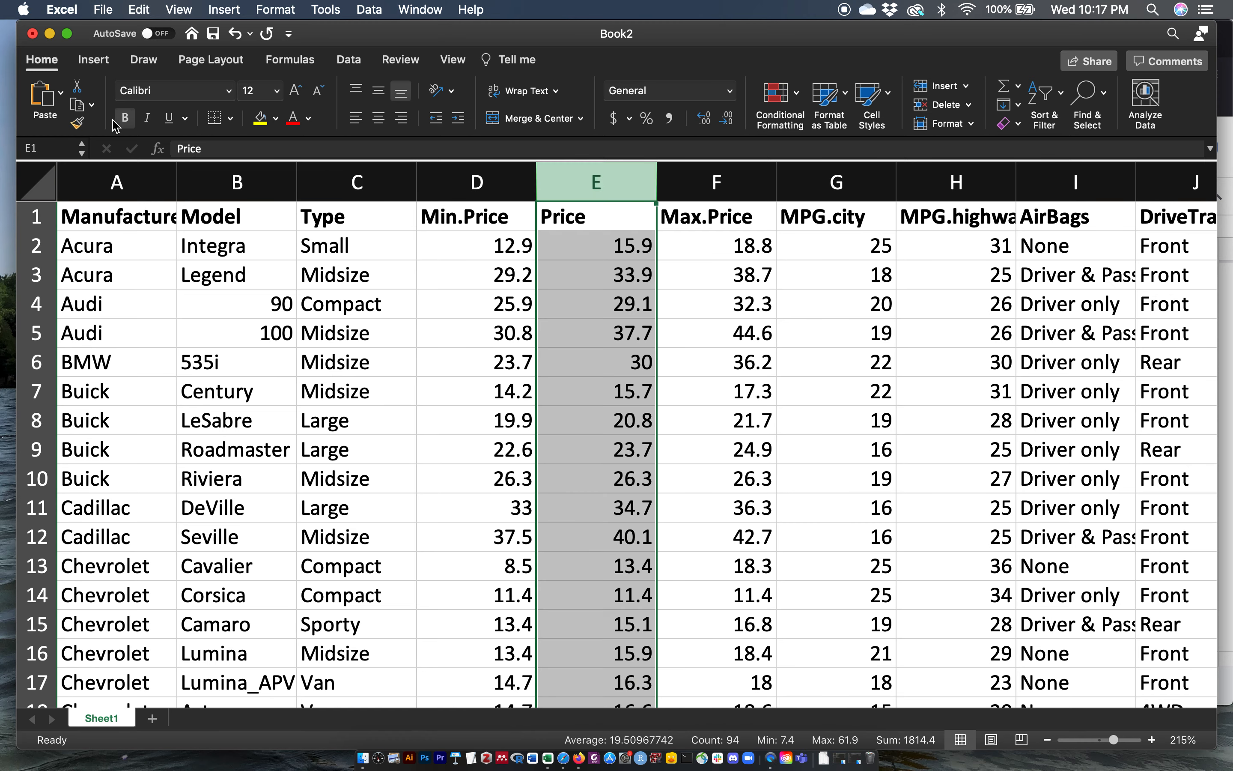
pyautogui.click(93, 62)
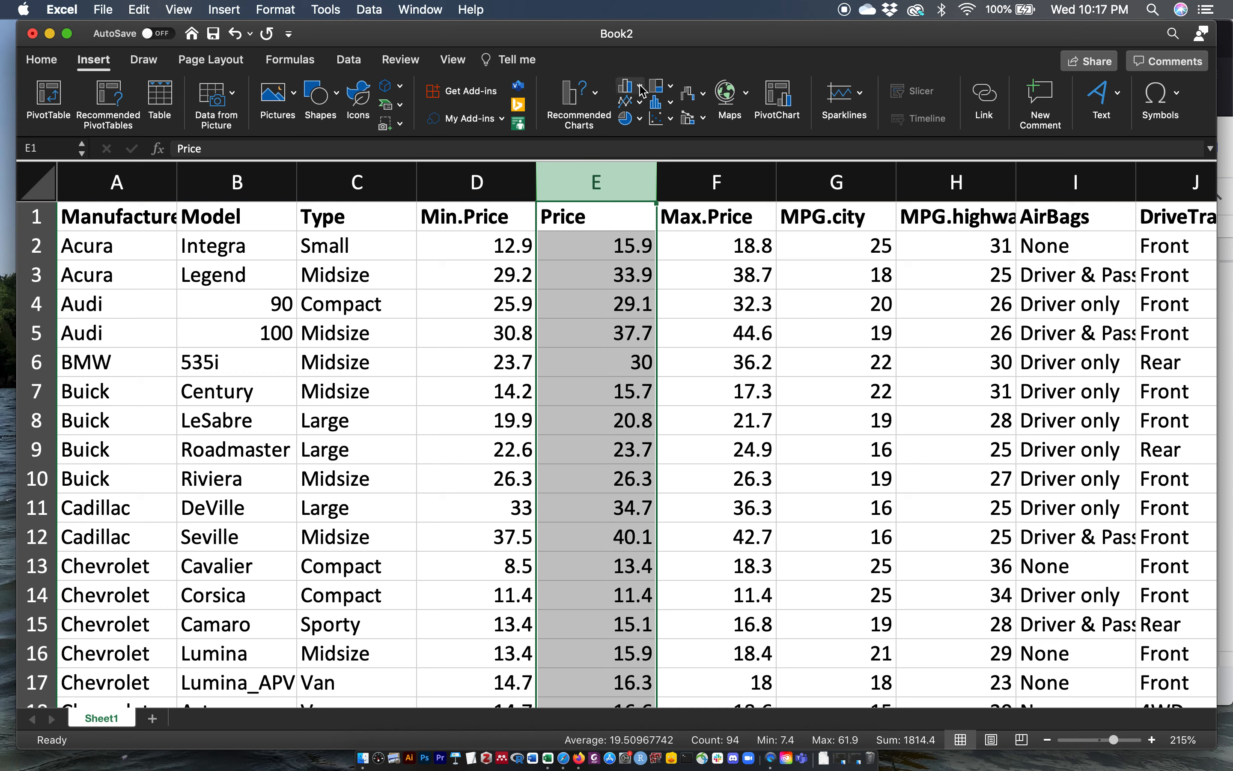
pyautogui.click(670, 105)
pyautogui.click(702, 173)
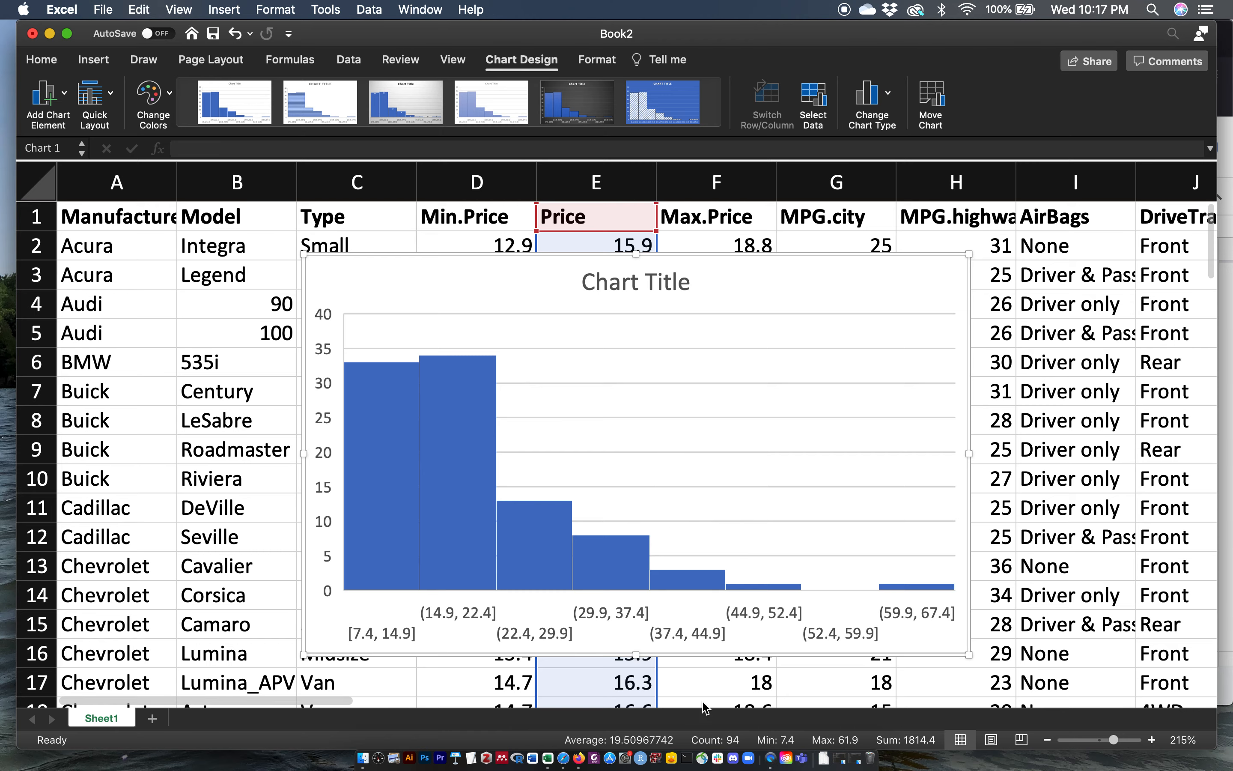
# Step: Switch back to Google Sheets and insert a chart of the Type column
pyautogui.click(579, 759)
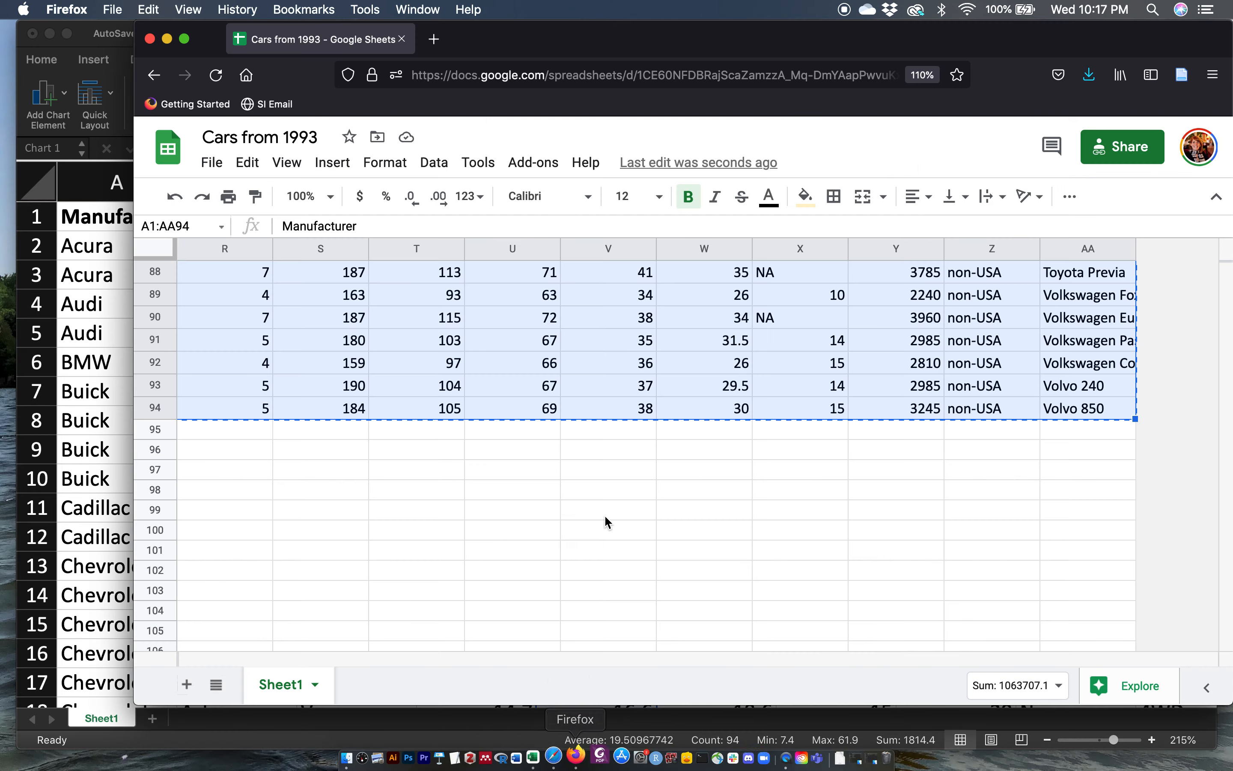
pyautogui.hscroll(-10, 606, 520)
pyautogui.scroll(20, 606, 520)
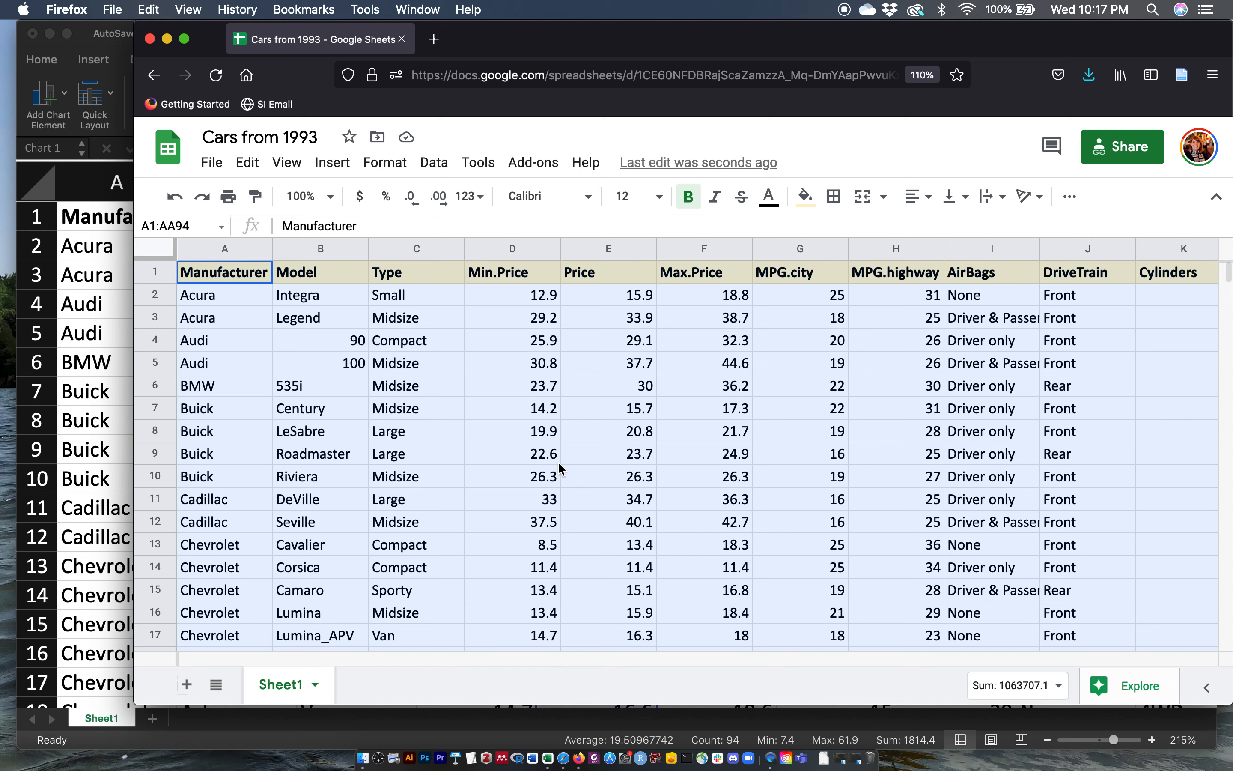
pyautogui.click(522, 429)
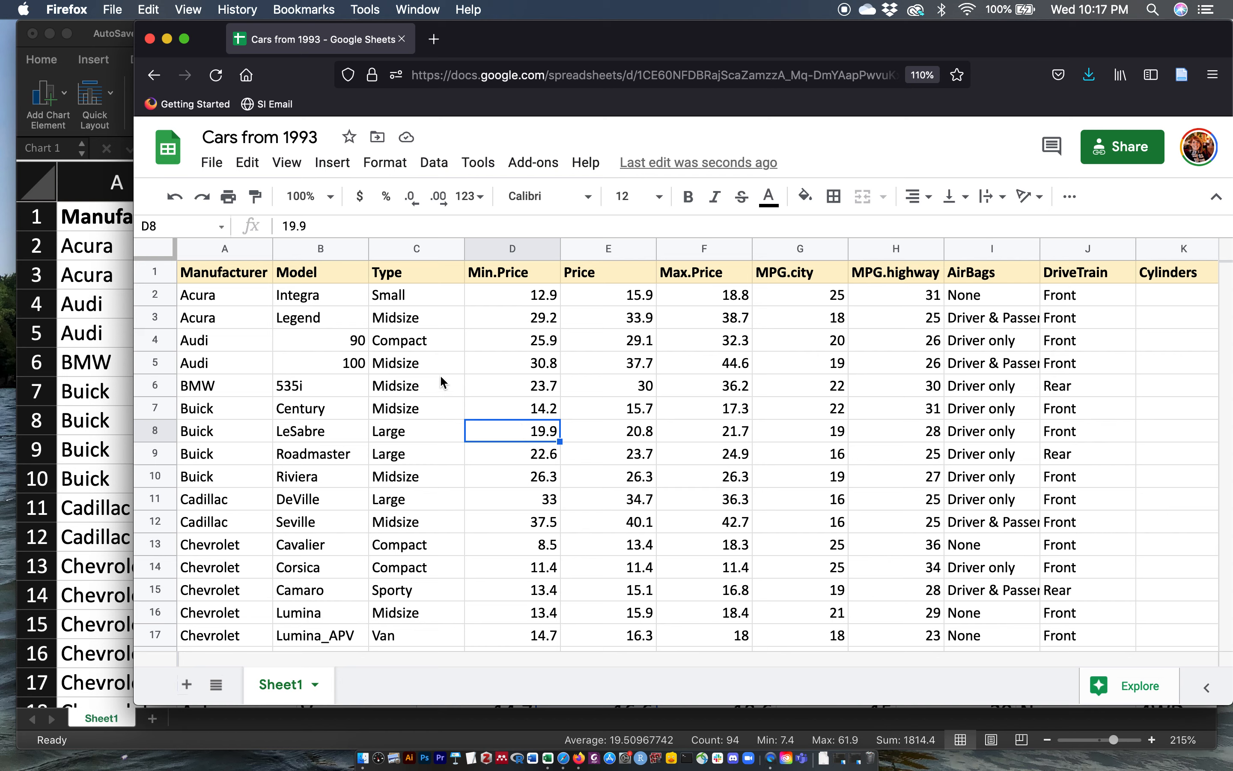
pyautogui.click(393, 251)
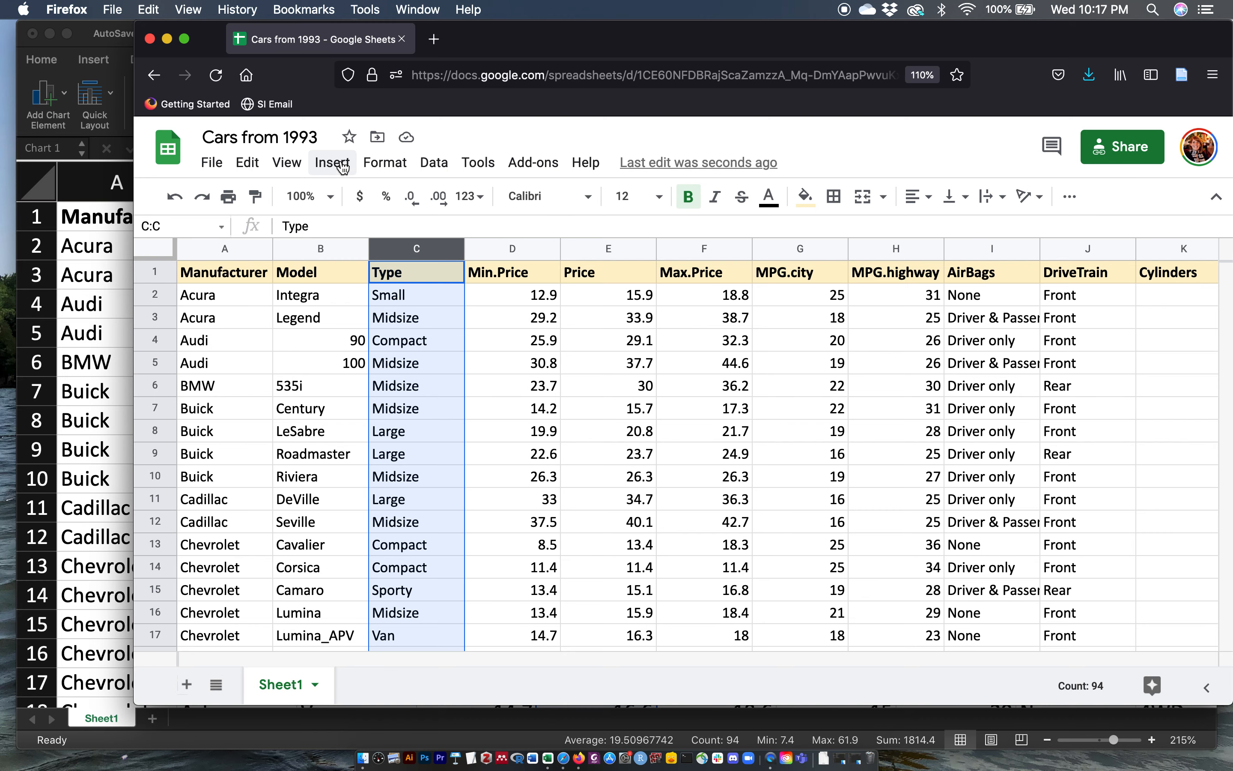
pyautogui.click(343, 166)
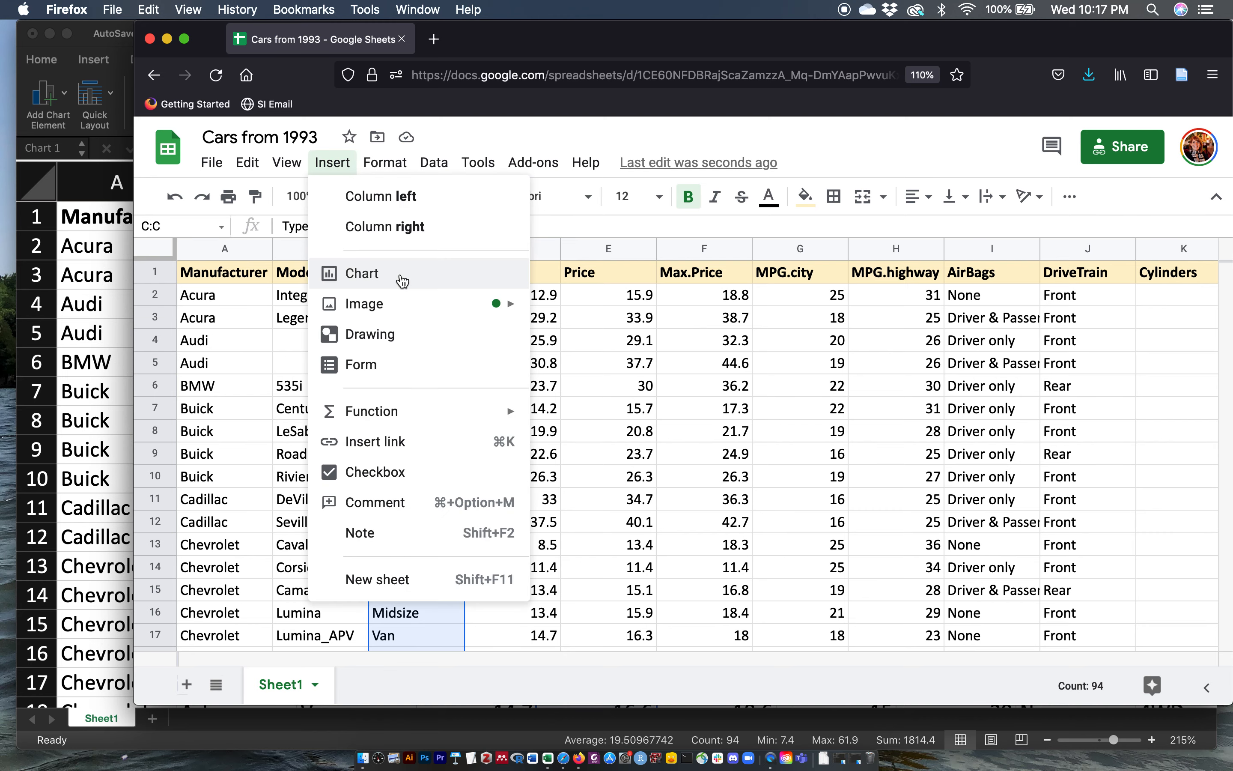
pyautogui.click(400, 274)
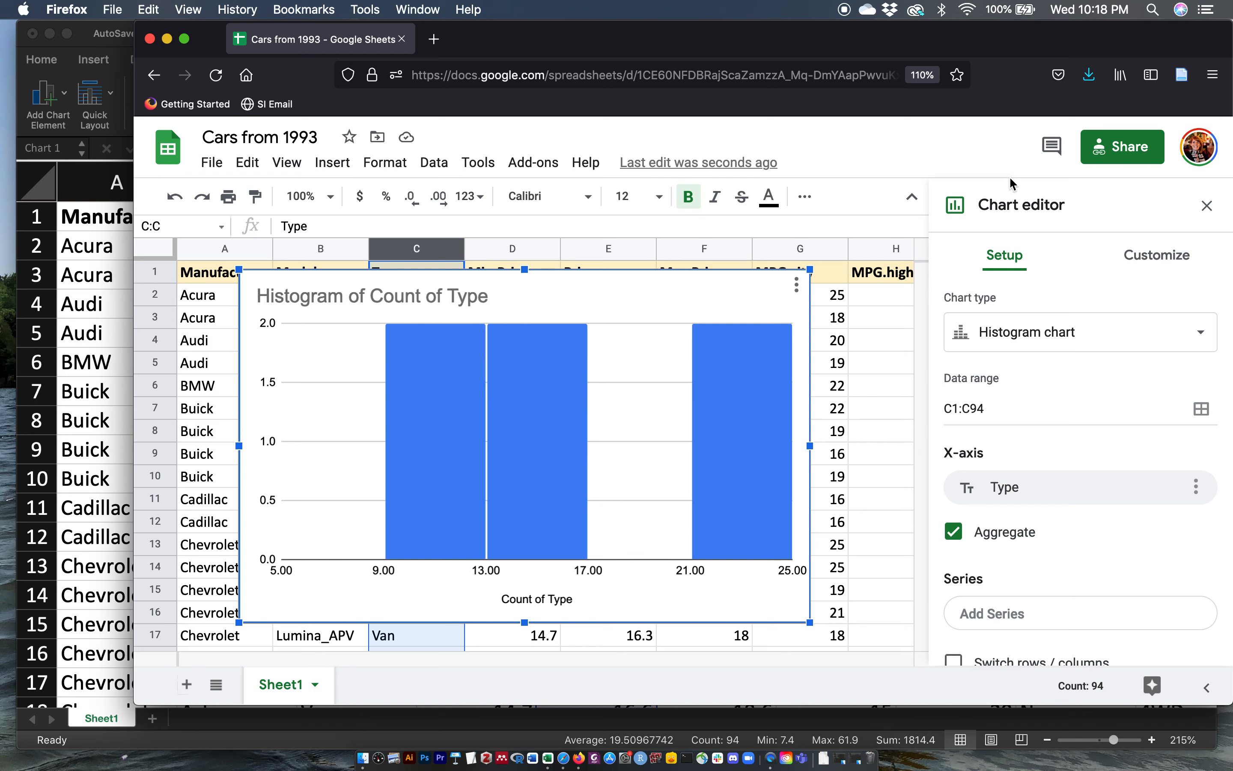
# Step: Change the Type chart's type to Column chart and close the chart editor
pyautogui.click(1179, 341)
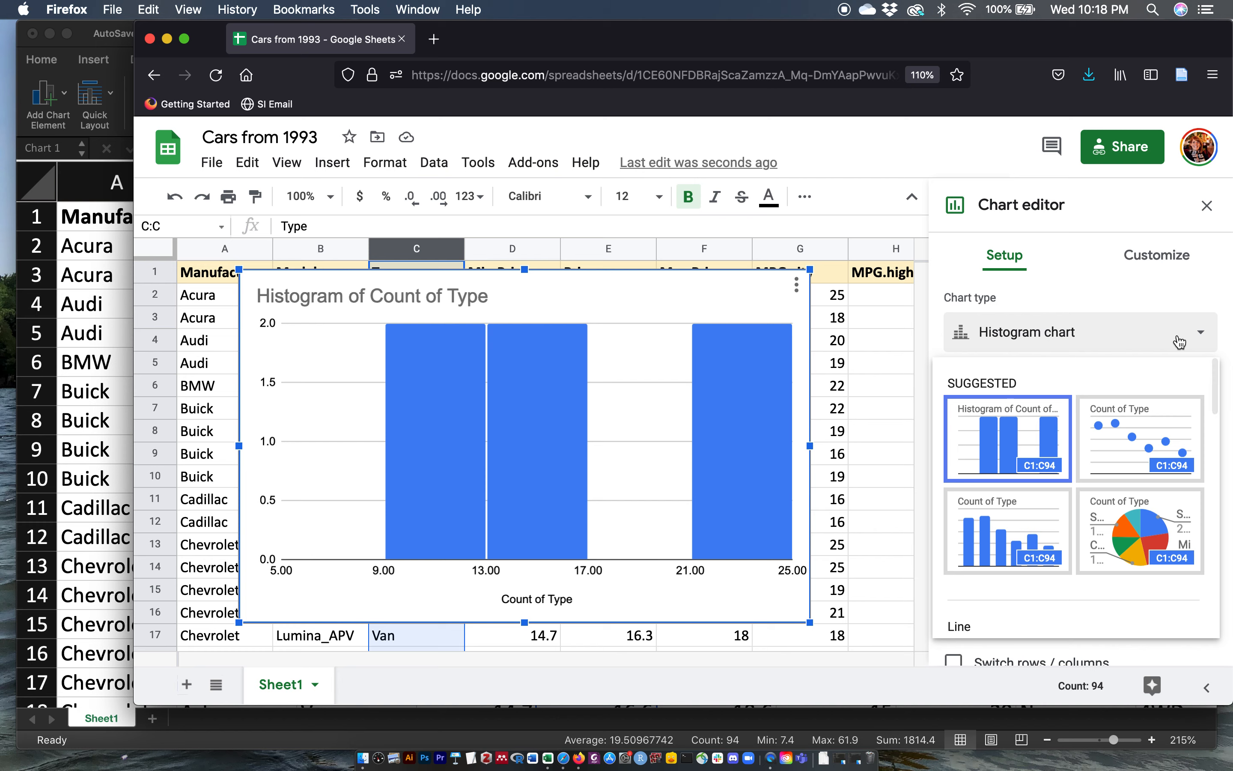
pyautogui.scroll(-5, 1098, 430)
pyautogui.scroll(-5, 1098, 430)
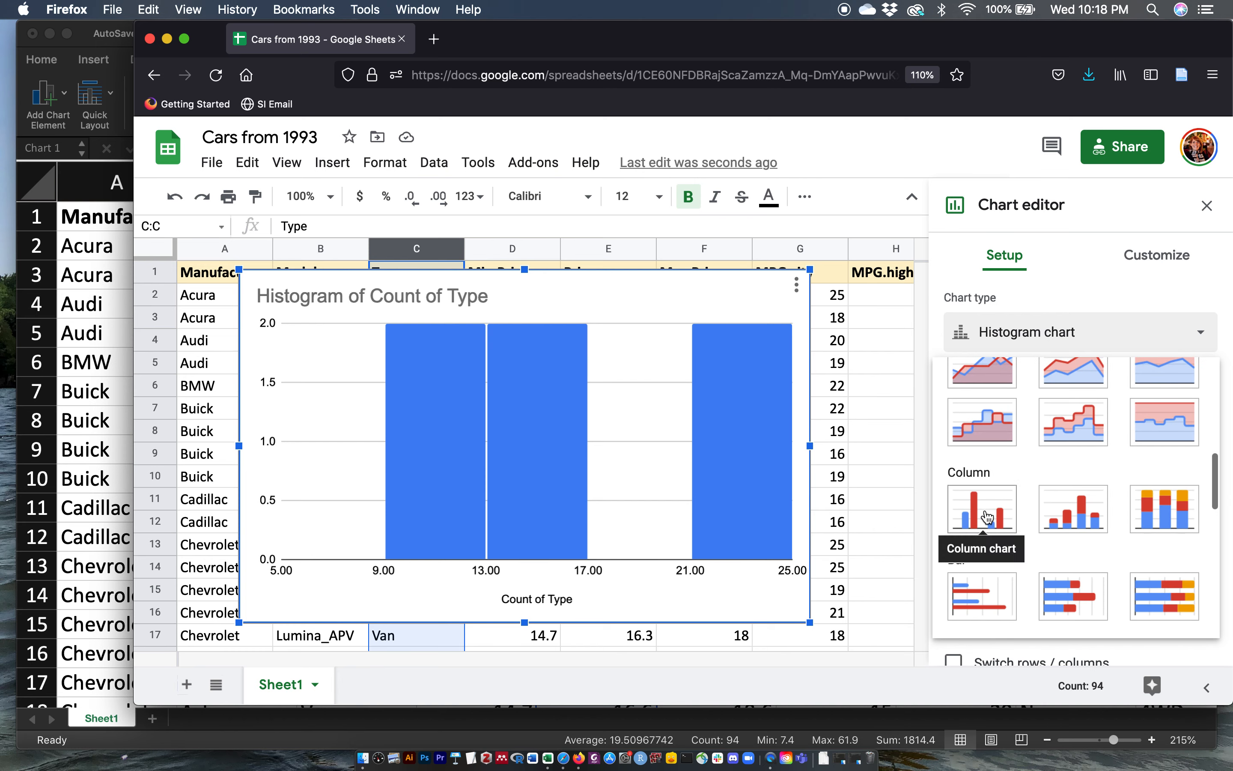
pyautogui.click(984, 510)
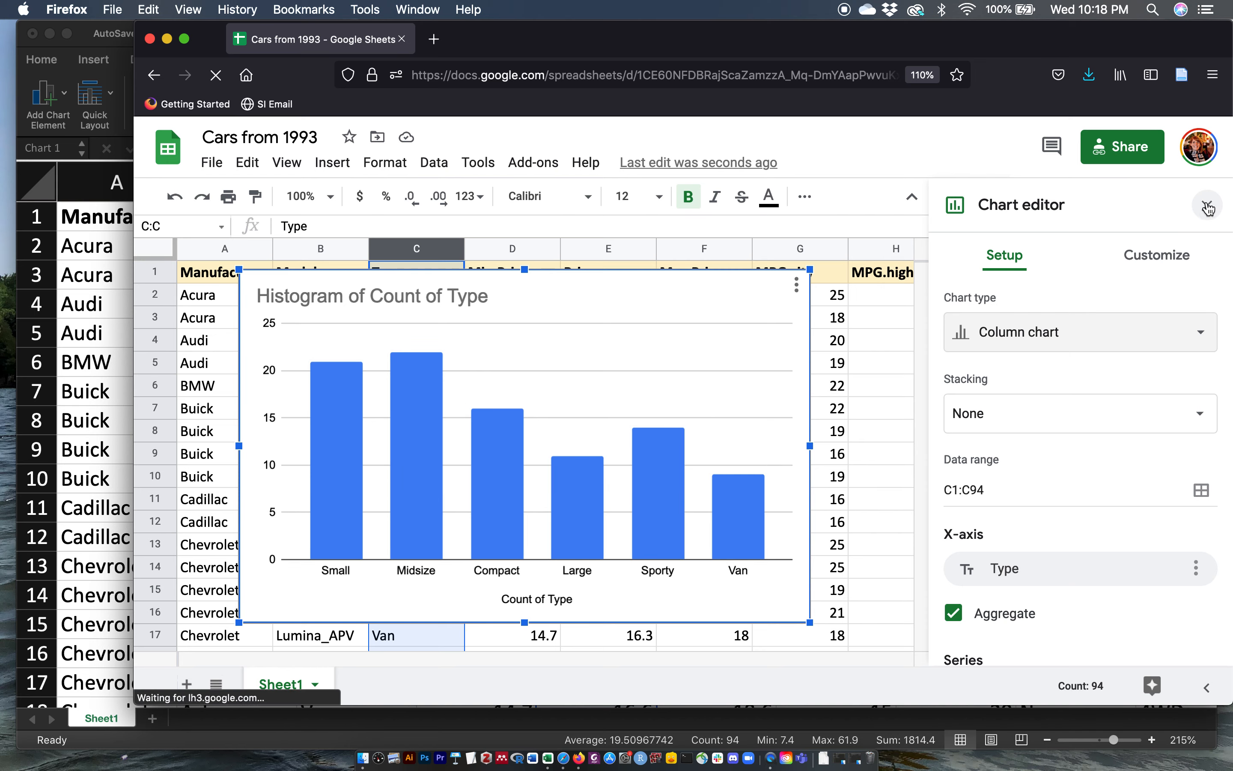
pyautogui.click(1207, 205)
pyautogui.click(871, 408)
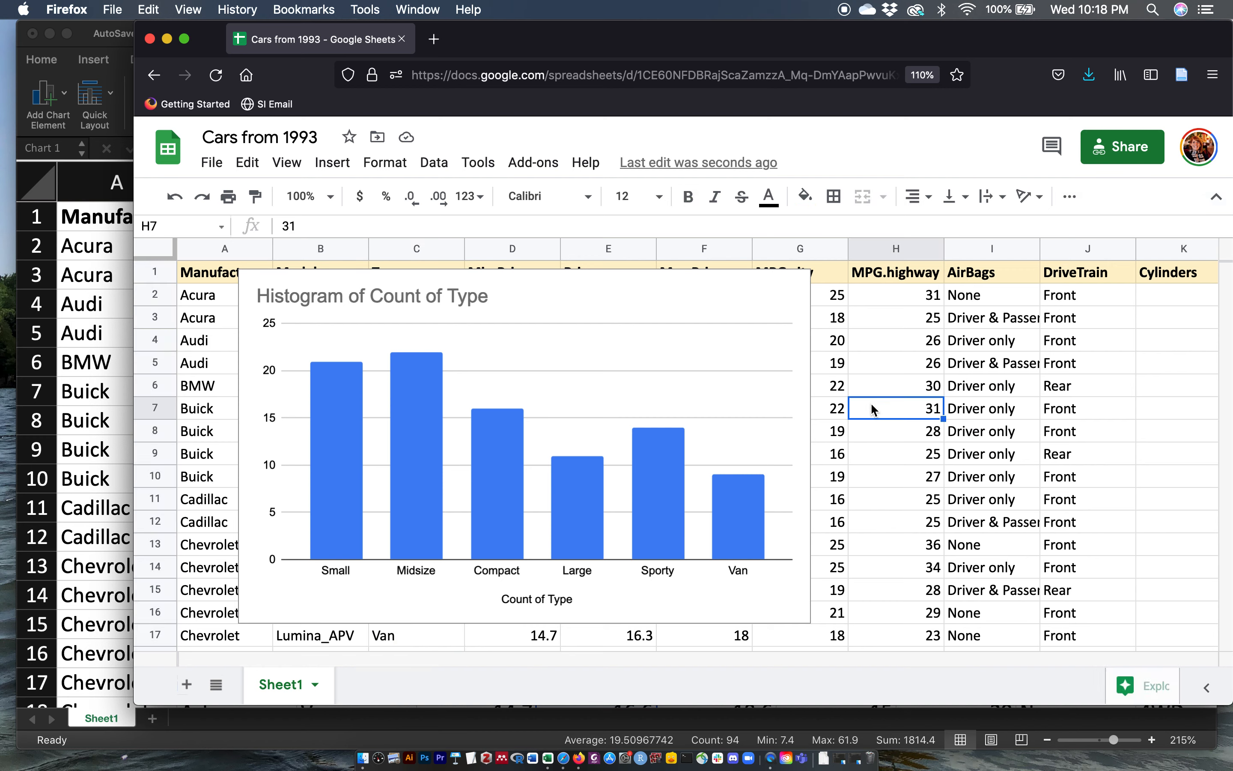
# Step: Delete the Type column chart
pyautogui.click(790, 353)
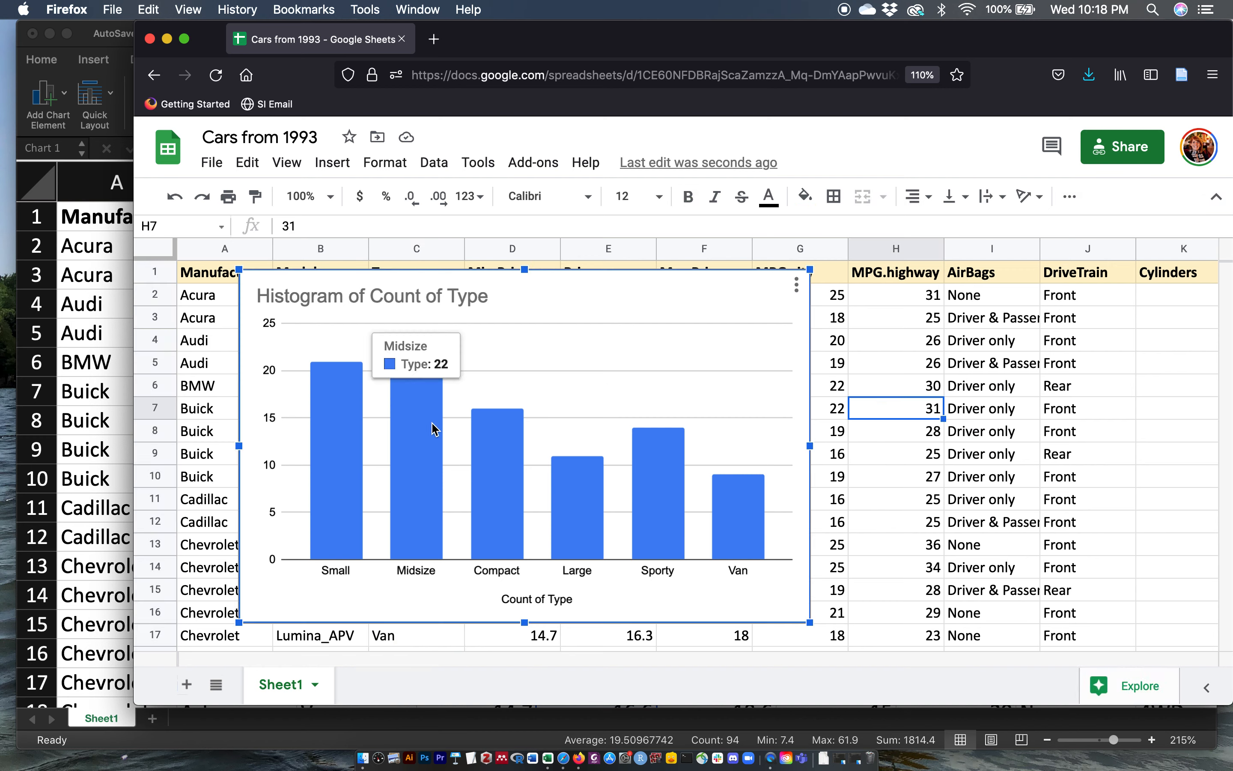
pyautogui.moveTo(584, 500)
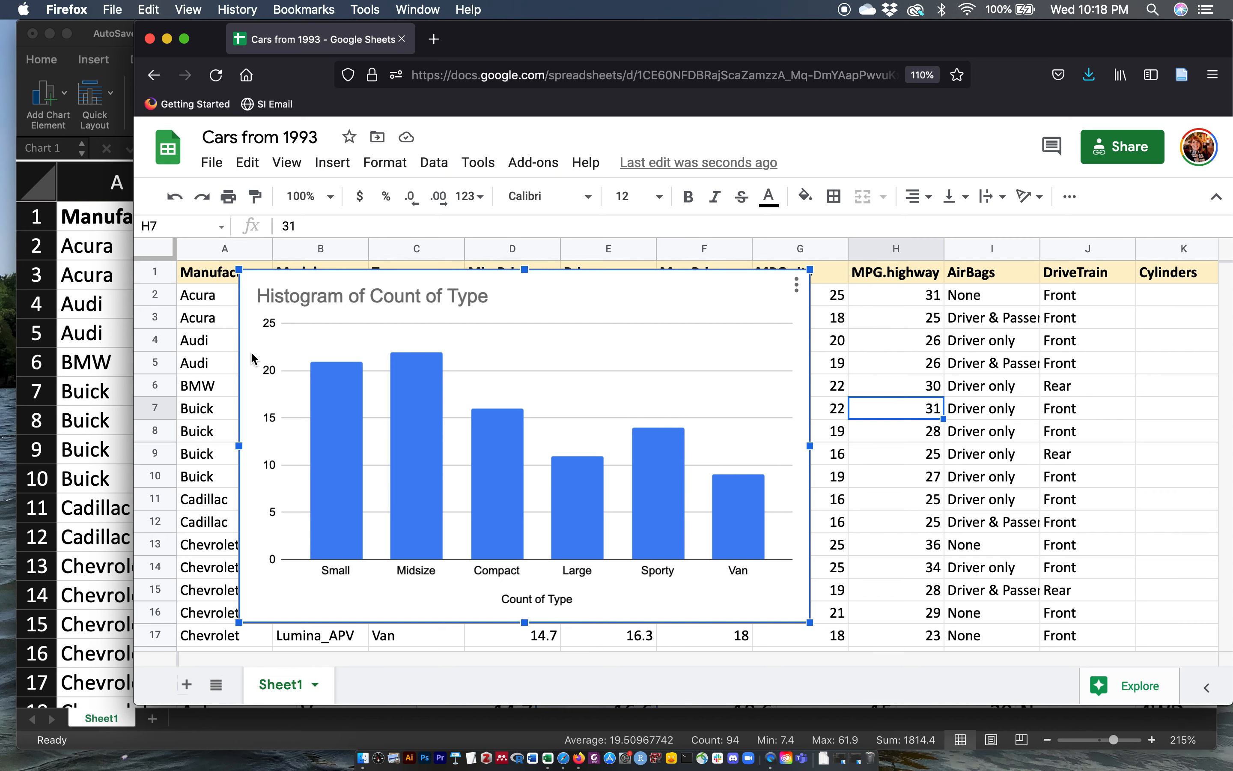
pyautogui.press('Delete')
# Step: In Excel, create a PivotChart from the range Sheet1!$A$1:$AA$94 on a new worksheet
pyautogui.click(109, 361)
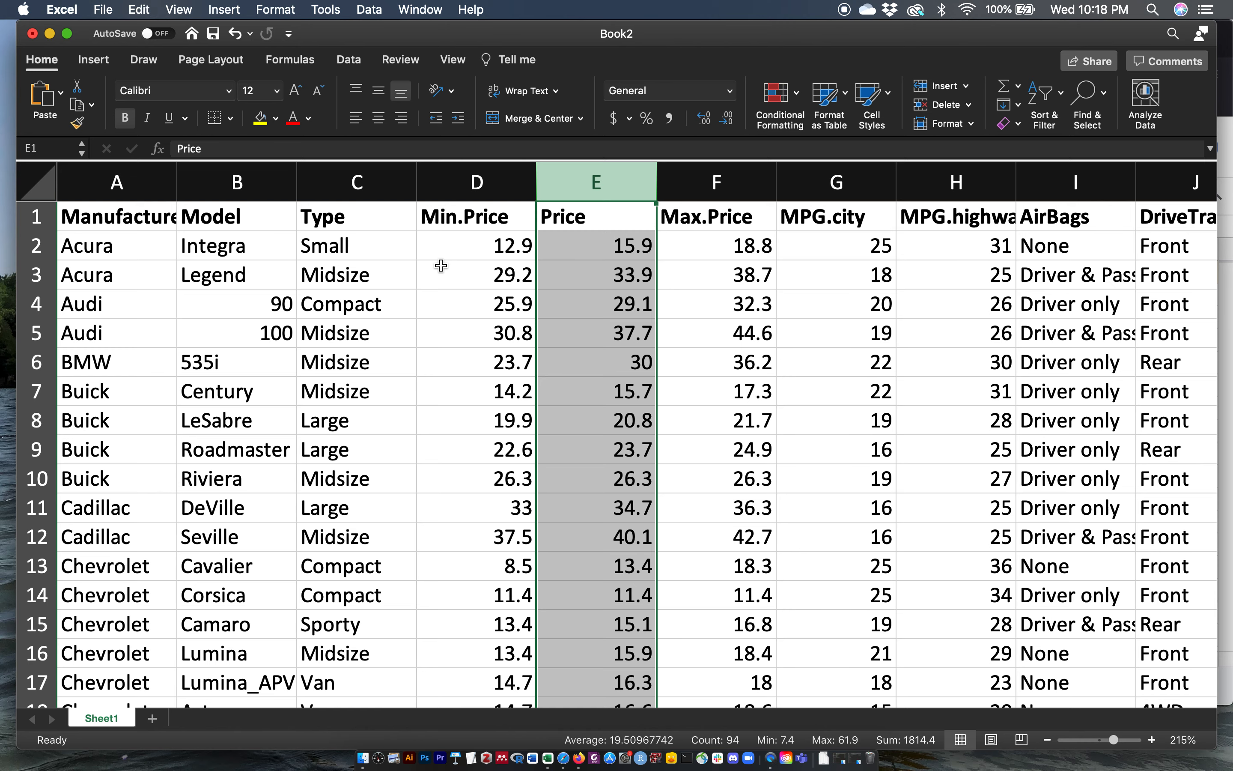
pyautogui.click(309, 270)
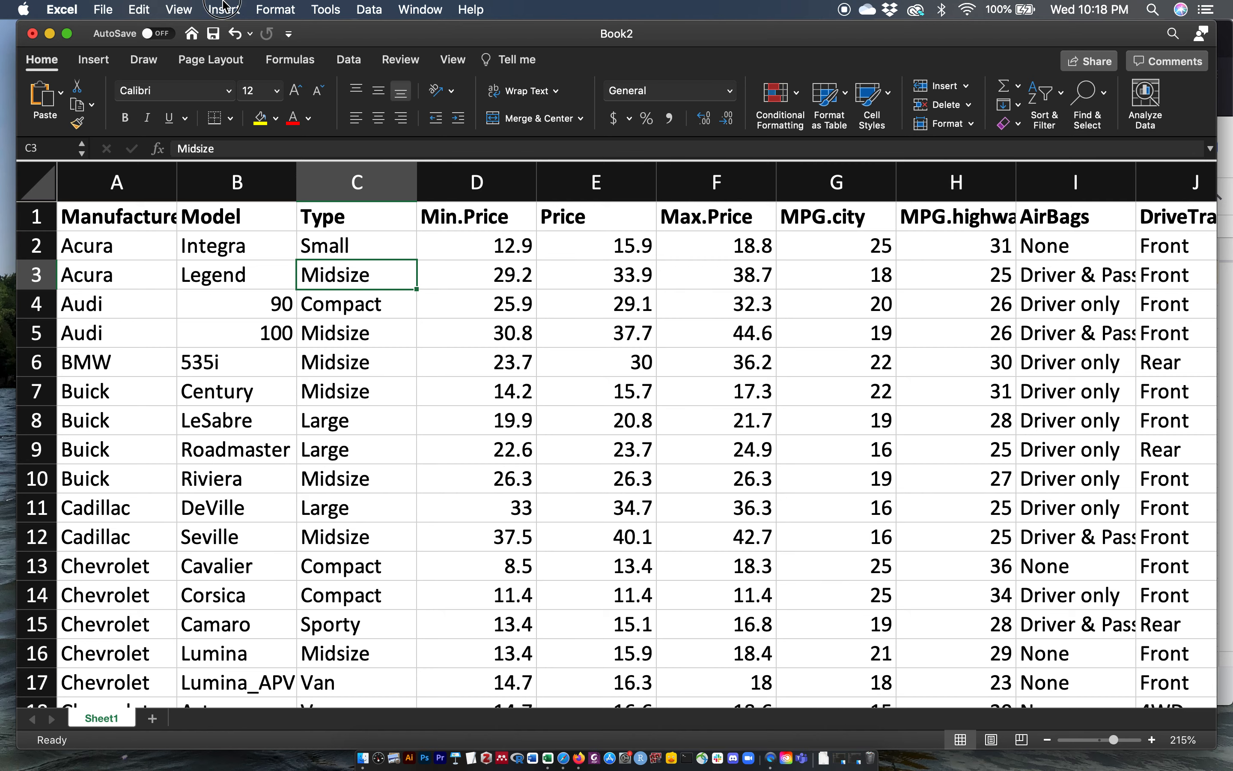
pyautogui.click(224, 8)
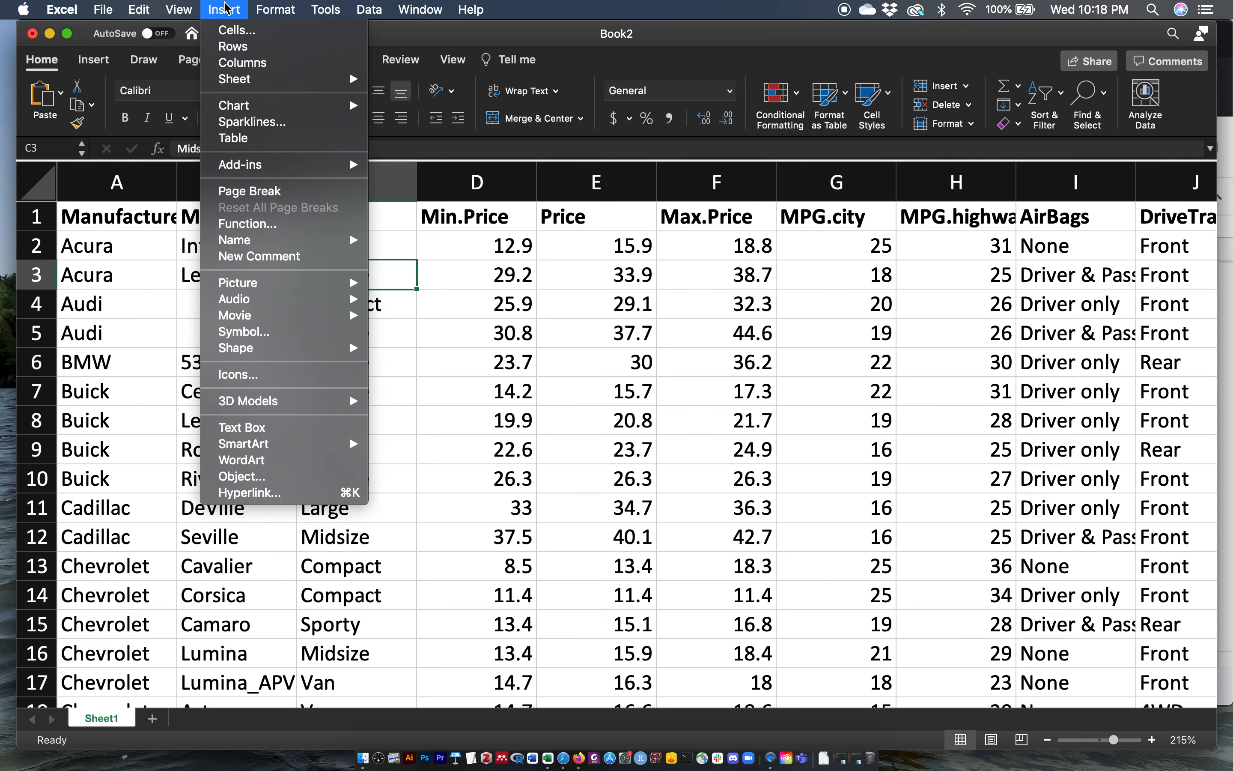
pyautogui.click(224, 8)
pyautogui.click(93, 60)
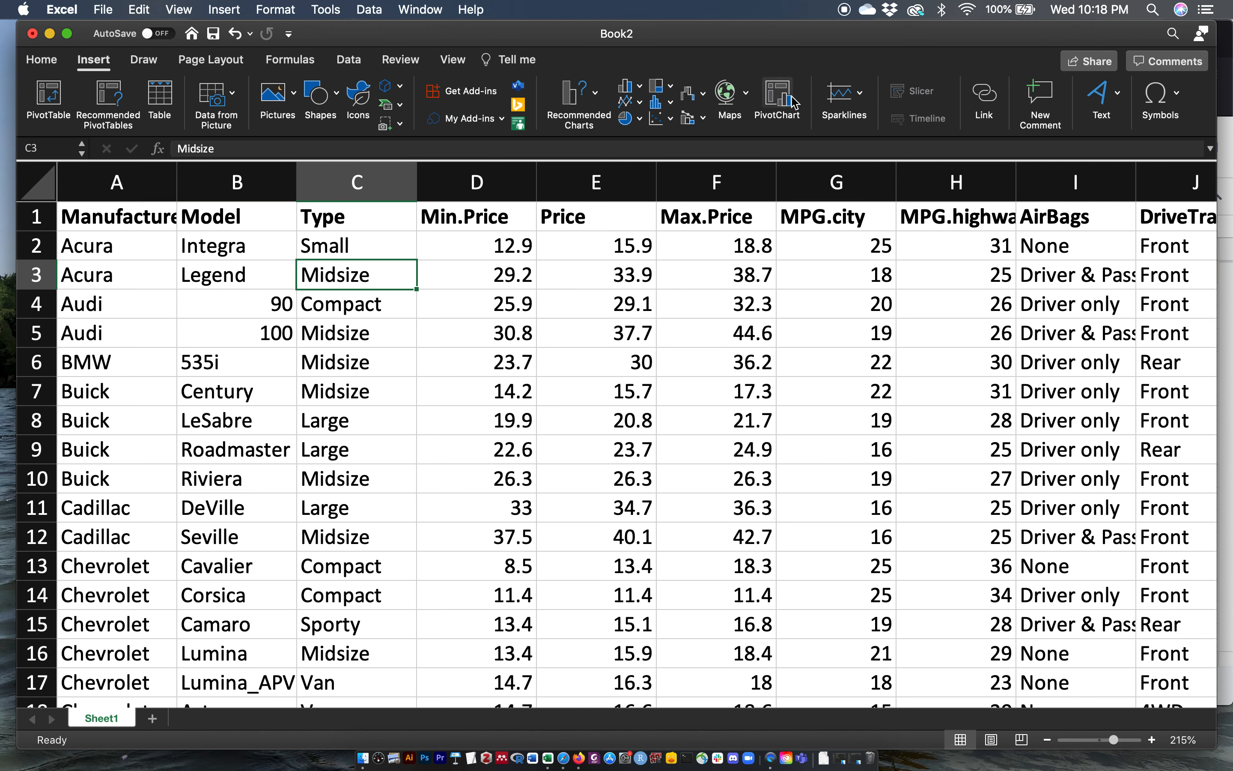
pyautogui.click(778, 93)
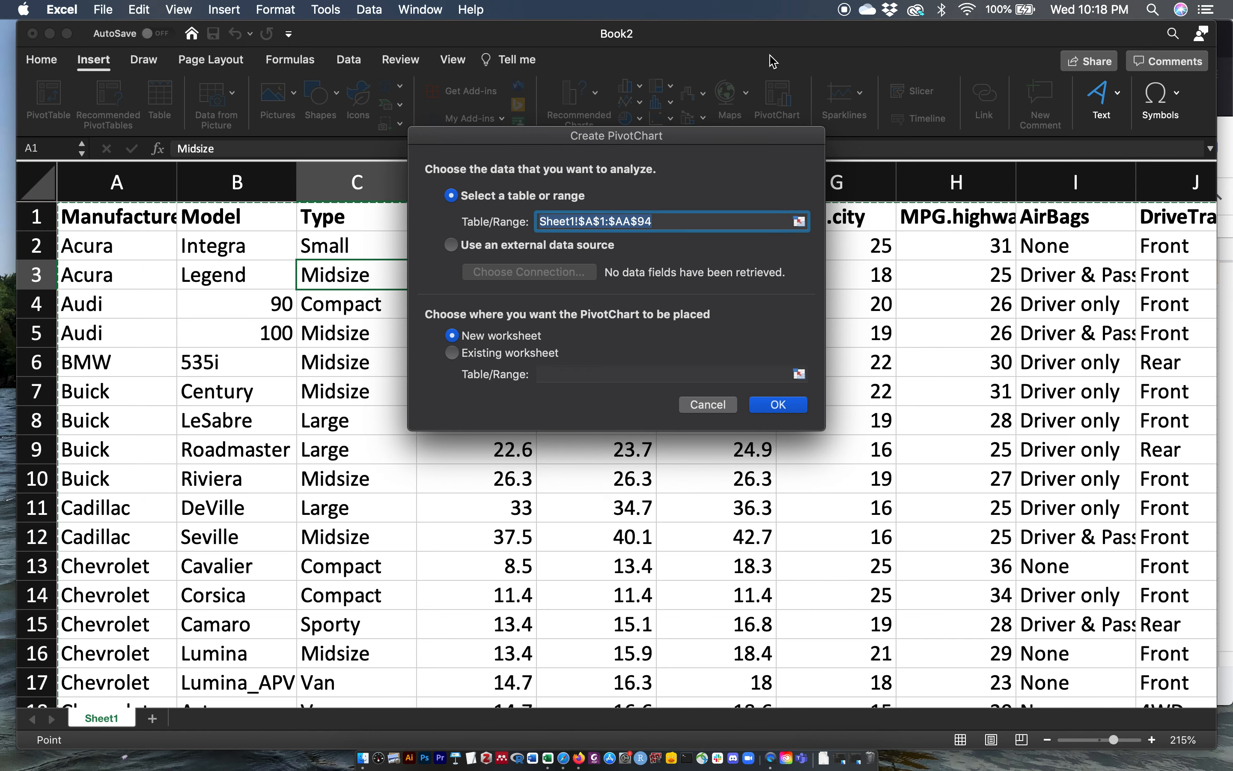
pyautogui.click(767, 407)
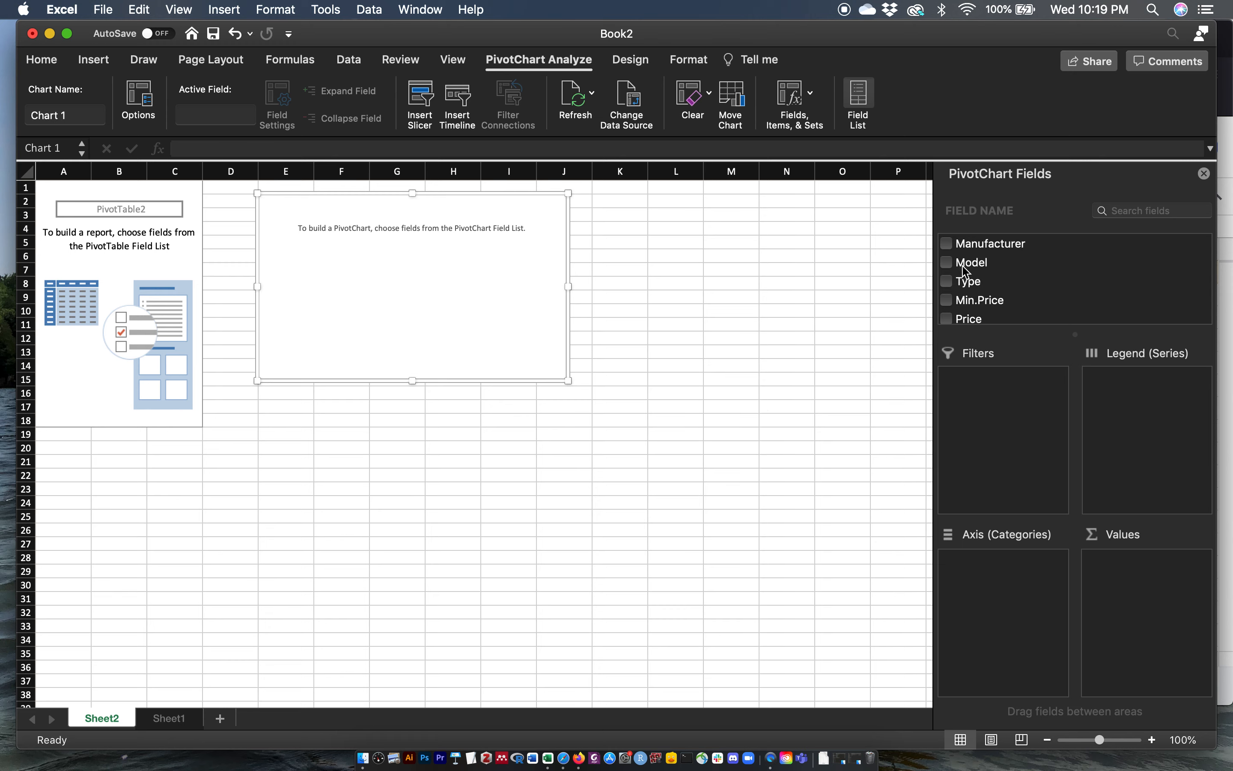
# Step: Build the PivotChart with Type on the axis and Count of Type as the values
pyautogui.scroll(-5, 987, 308)
pyautogui.scroll(5, 987, 308)
pyautogui.click(948, 283)
pyautogui.moveTo(969, 288); pyautogui.dragTo(1006, 572)
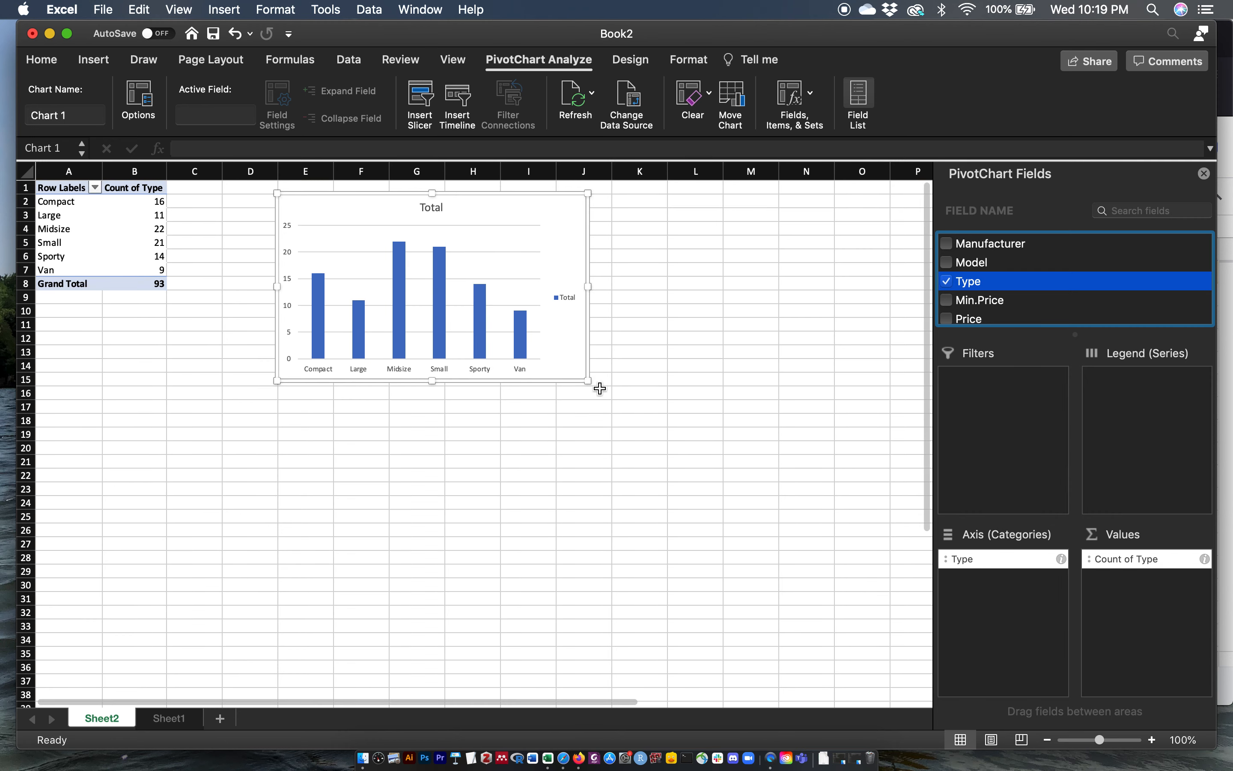
# Step: Enlarge the PivotChart and reposition it beside the pivot table, zooming the sheet in
pyautogui.moveTo(587, 380); pyautogui.dragTo(752, 515)
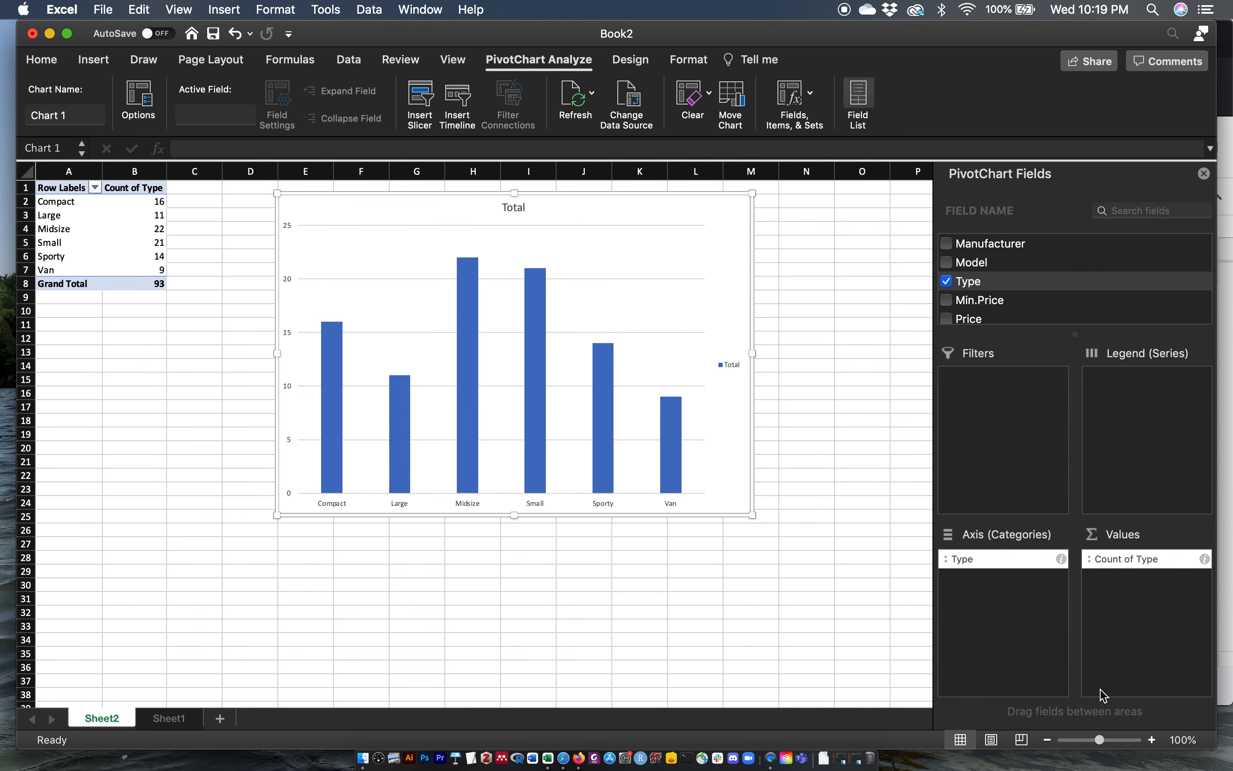
pyautogui.moveTo(1099, 740); pyautogui.dragTo(1105, 739)
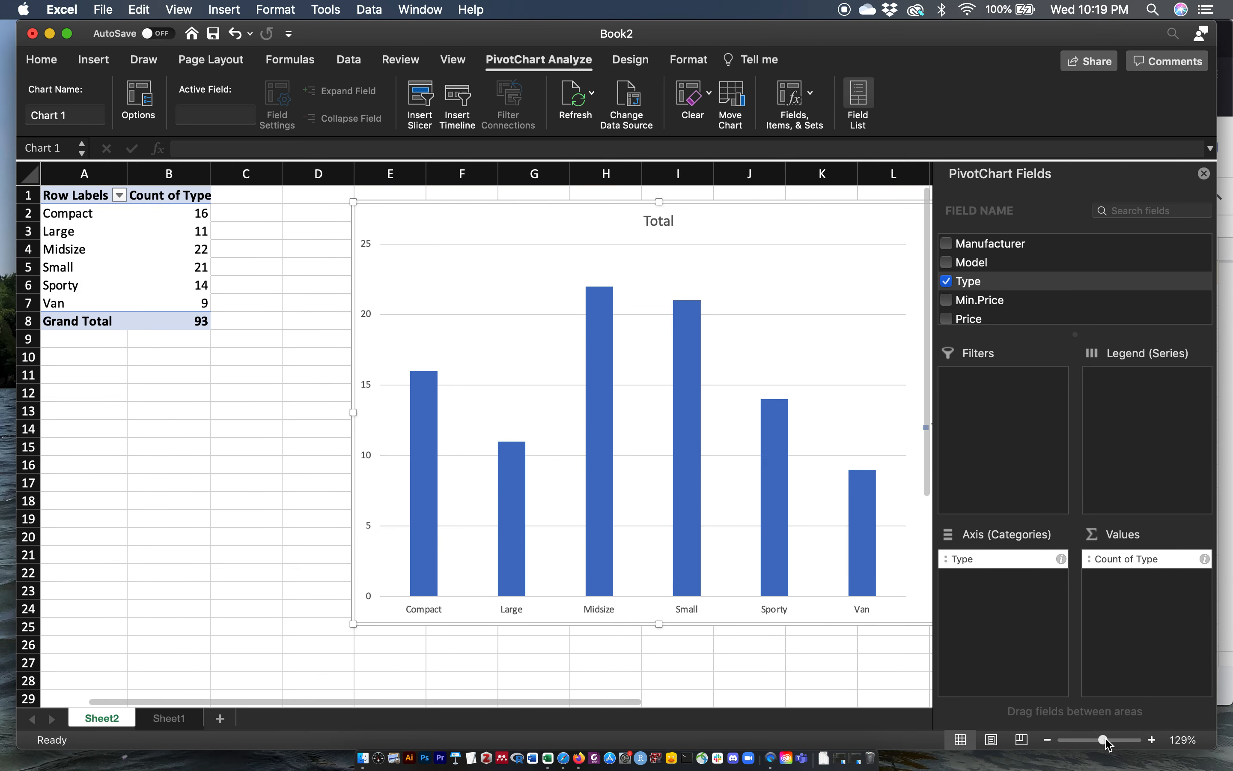
pyautogui.hscroll(-2, 415, 347)
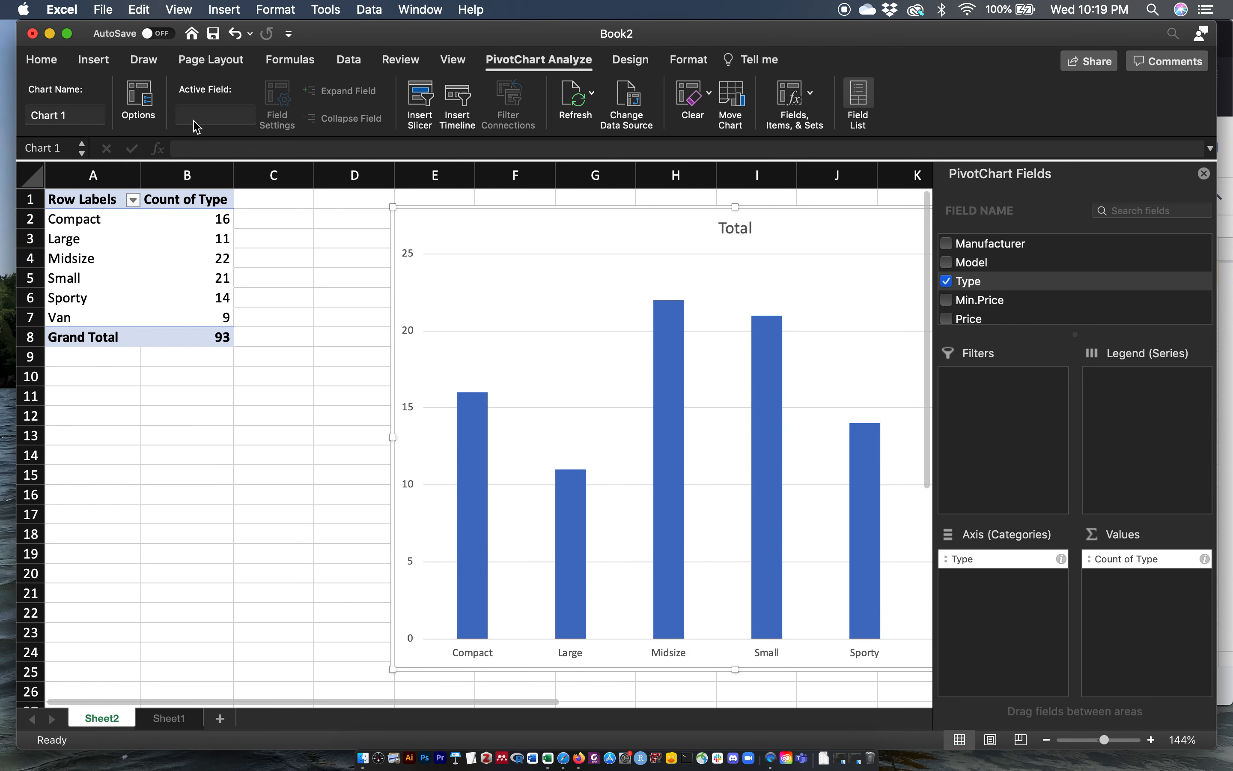
pyautogui.moveTo(490, 206); pyautogui.dragTo(343, 209)
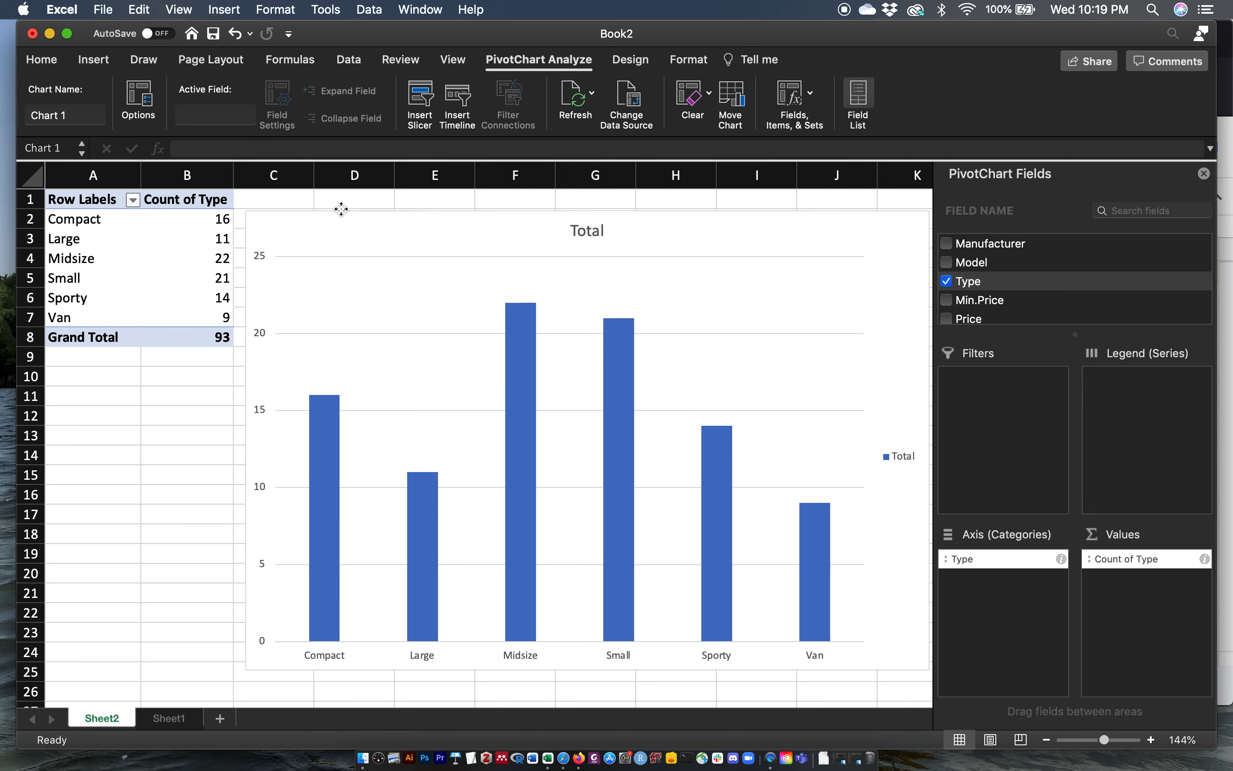
pyautogui.moveTo(240, 675); pyautogui.dragTo(313, 624)
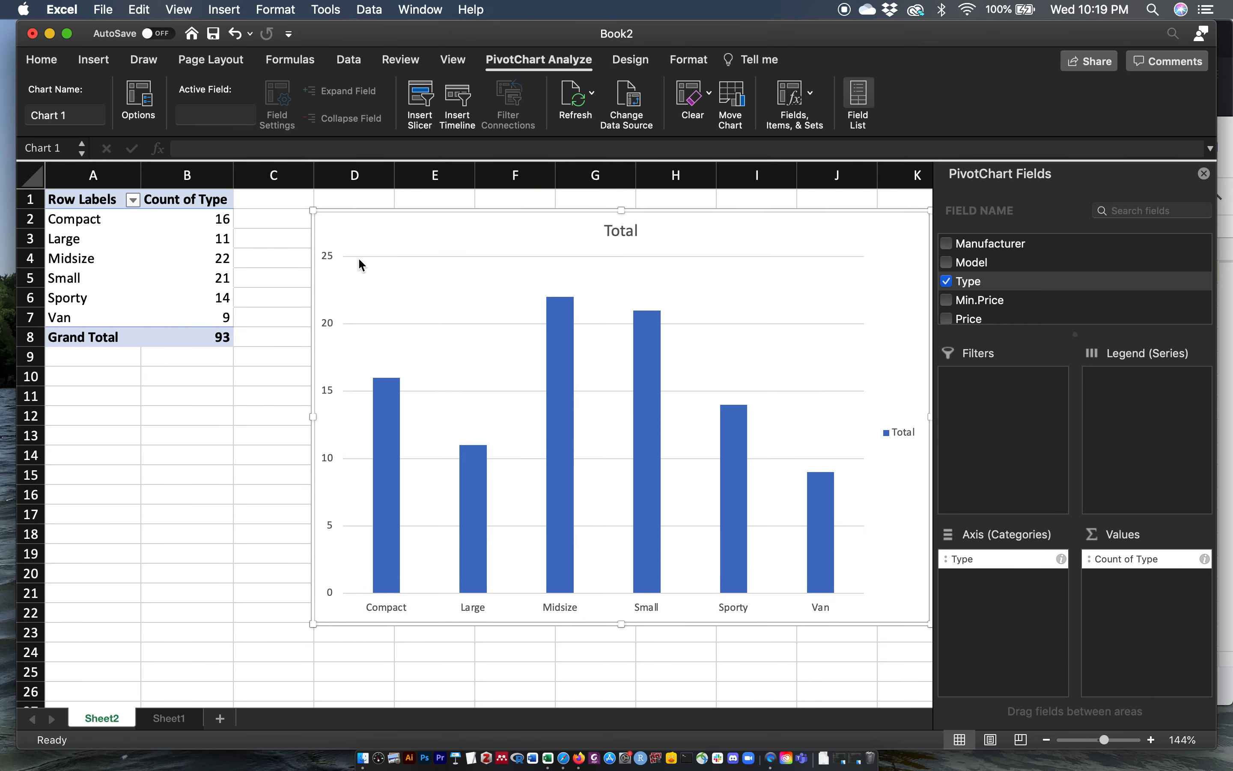
pyautogui.moveTo(482, 207); pyautogui.dragTo(432, 205)
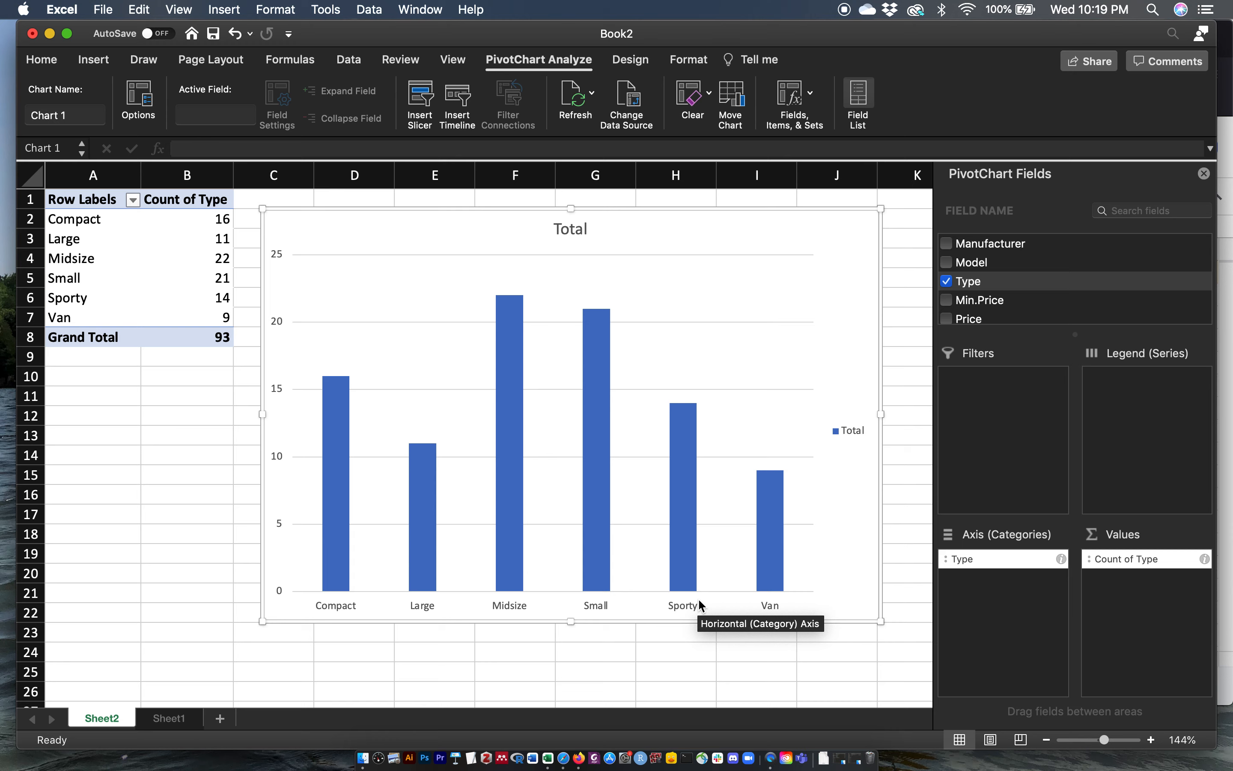
# Step: Delete the worksheet holding the pivot table and PivotChart
pyautogui.rightClick(108, 716)
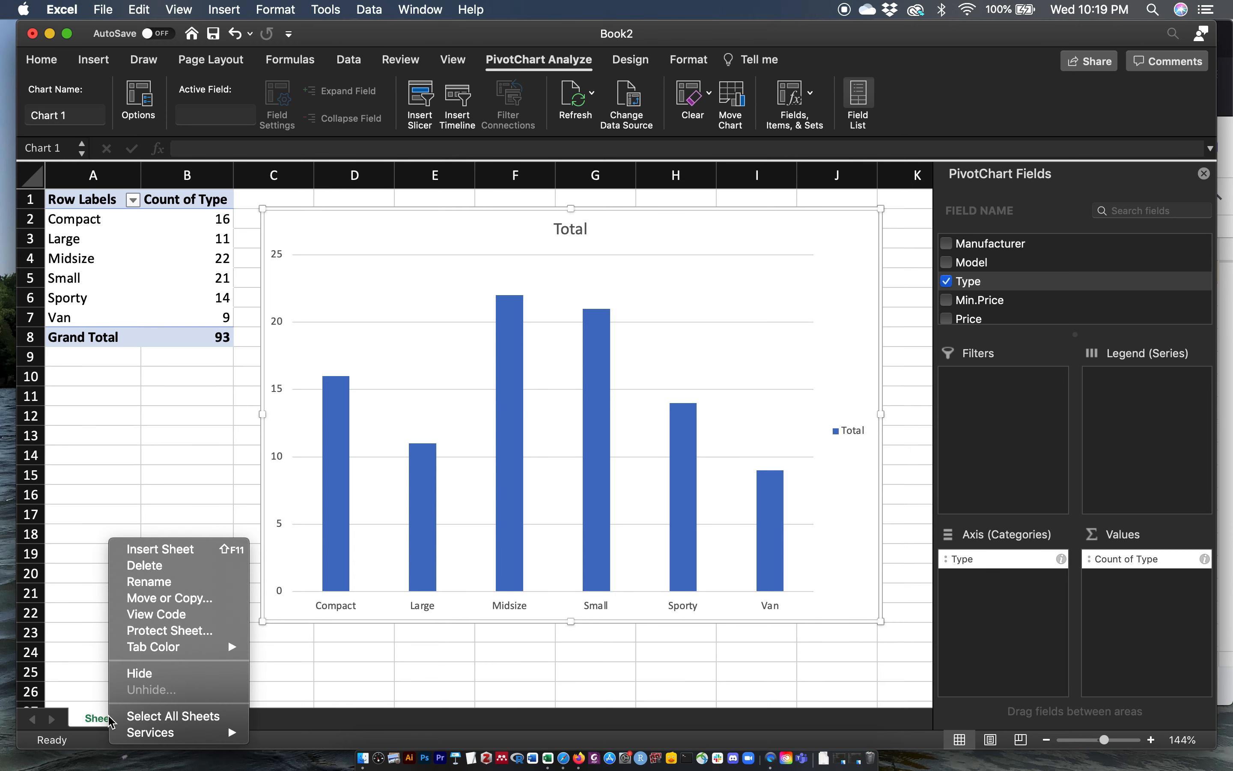
pyautogui.click(153, 555)
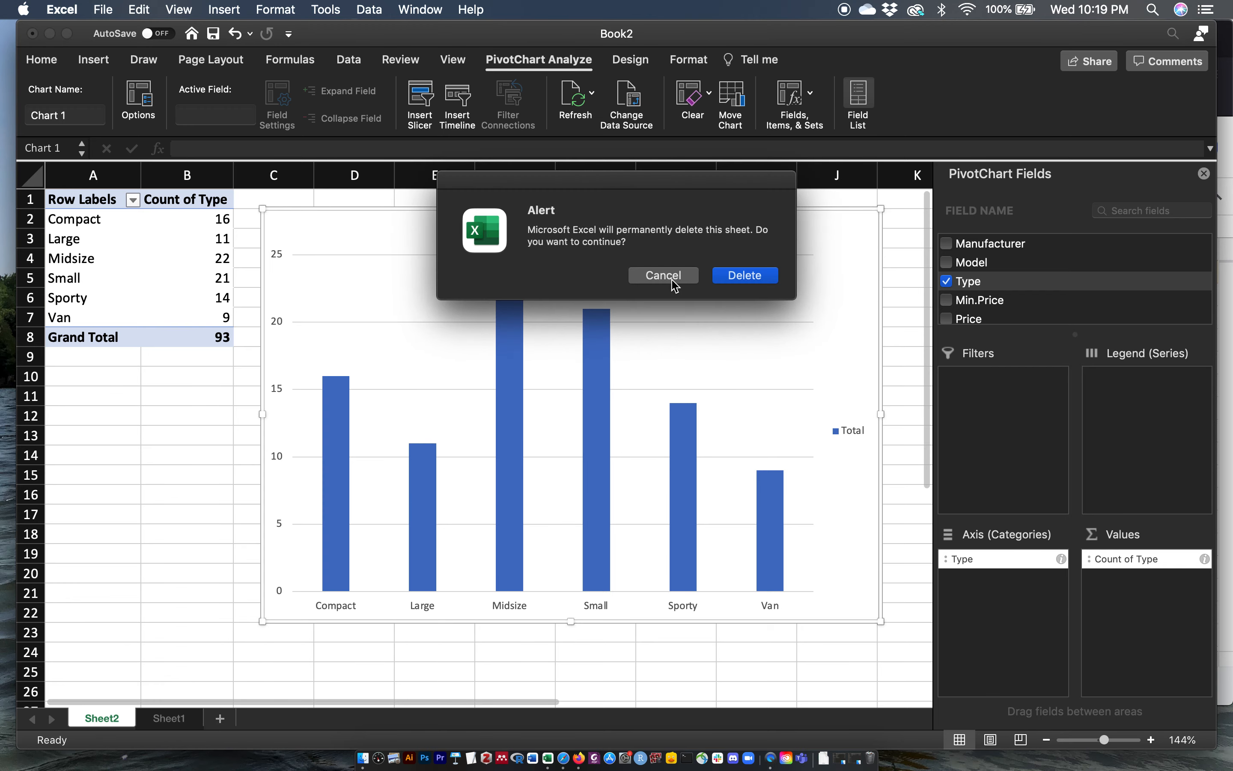
pyautogui.click(736, 278)
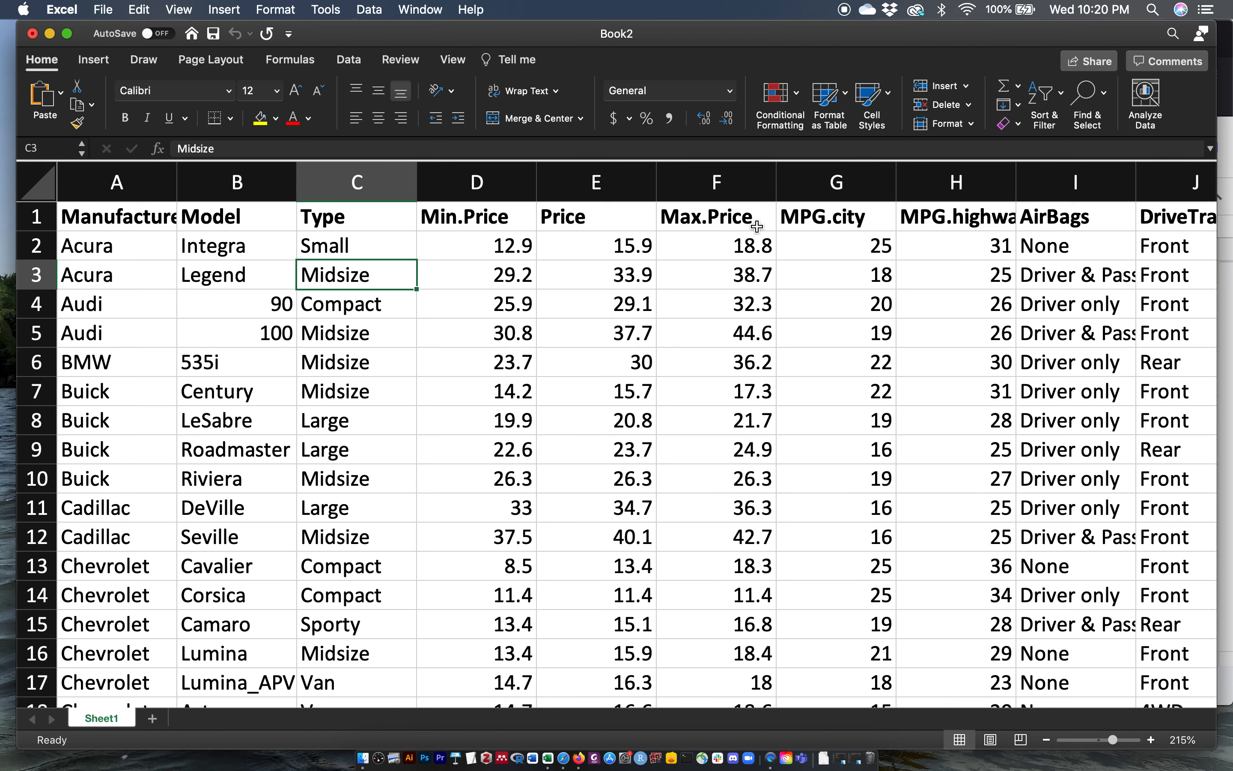
# Step: Select the MPG.city and Horsepower columns together
pyautogui.hscroll(3, 757, 226)
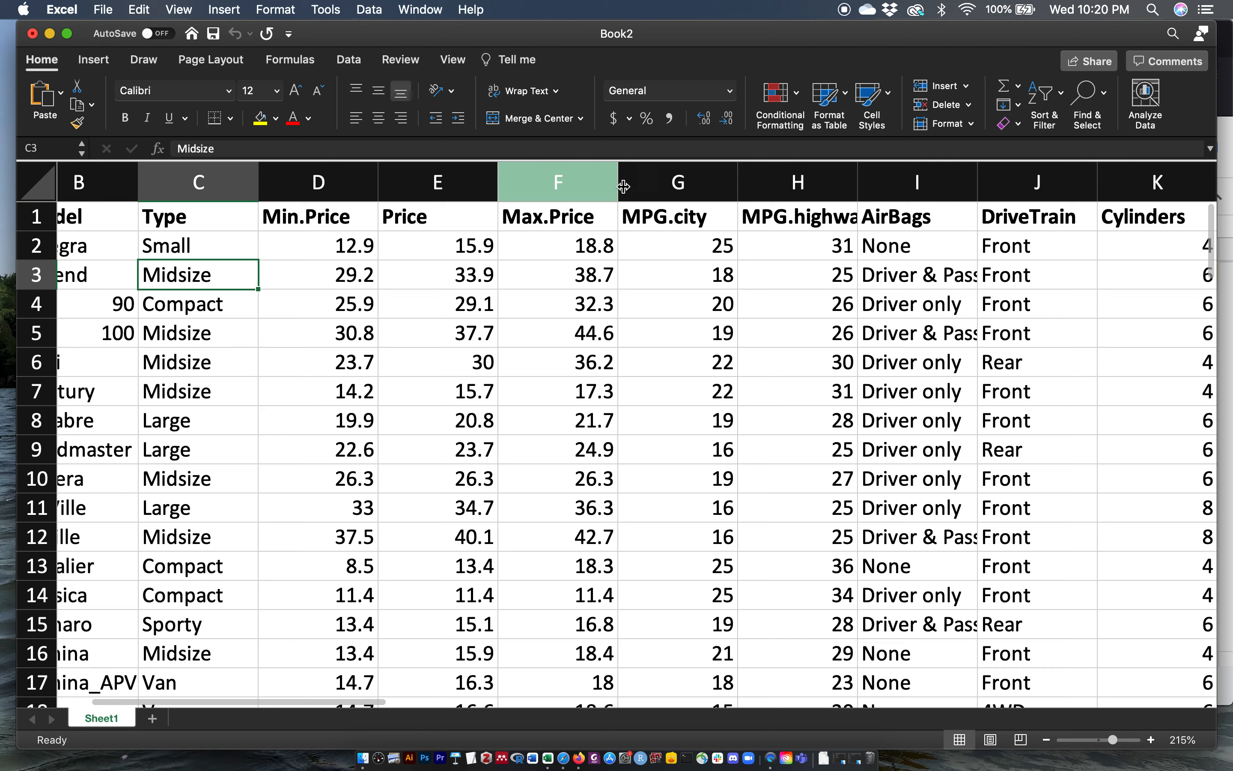
pyautogui.click(651, 179)
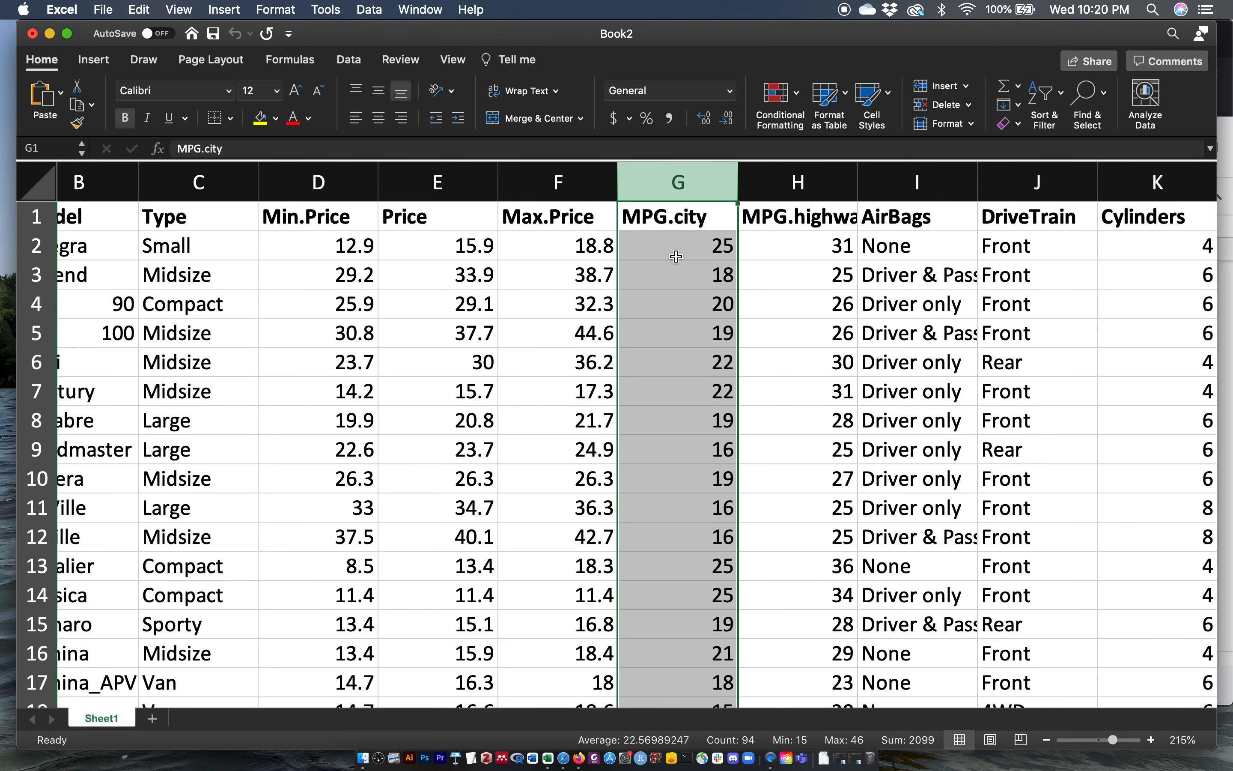
pyautogui.hscroll(8, 676, 257)
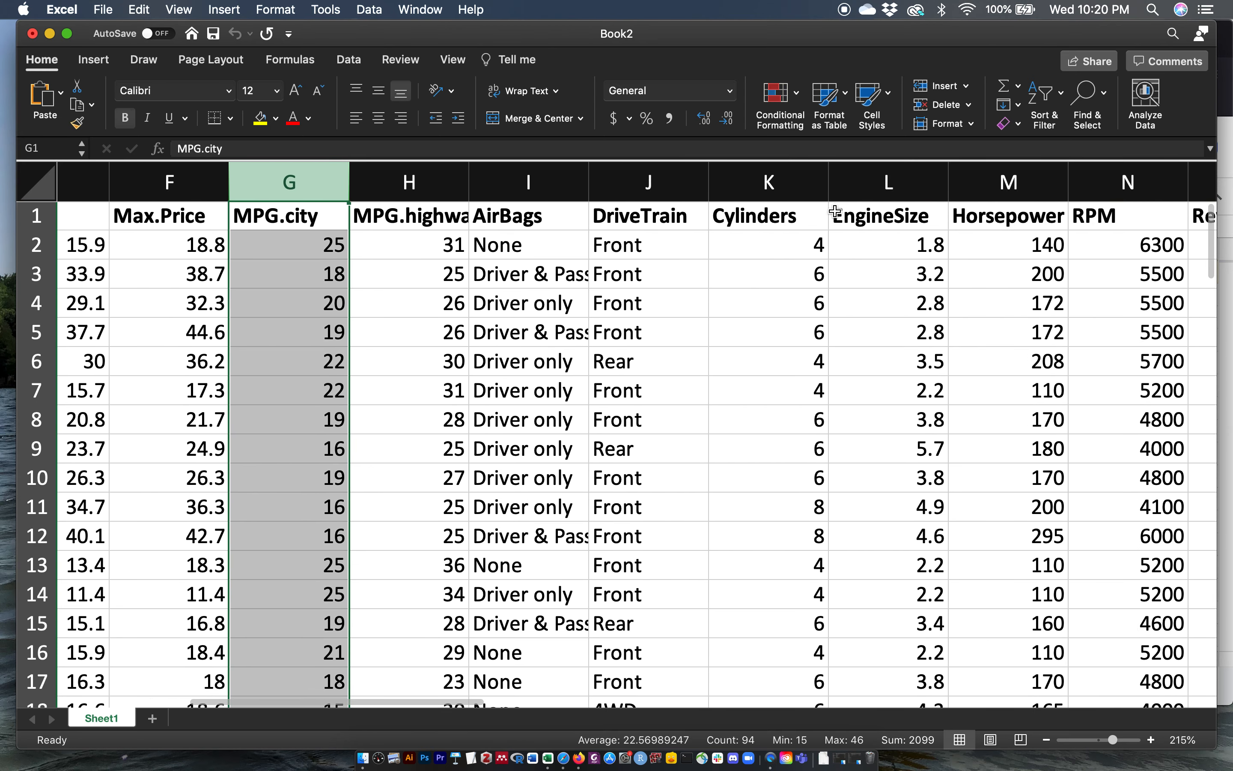
pyautogui.keyDown('super'); pyautogui.click(981, 183); pyautogui.keyUp('super')
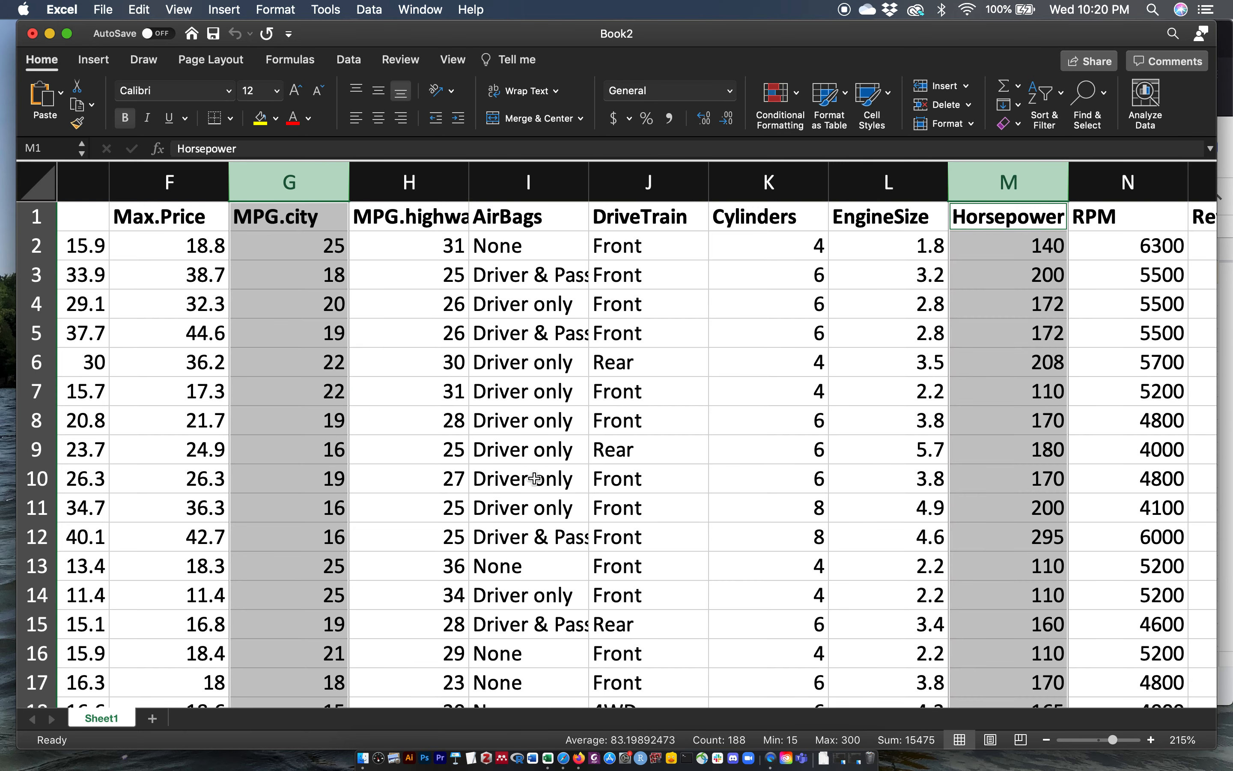
# Step: Switch to Google Sheets and insert a chart from the MPG.city and Horsepower columns
pyautogui.click(580, 760)
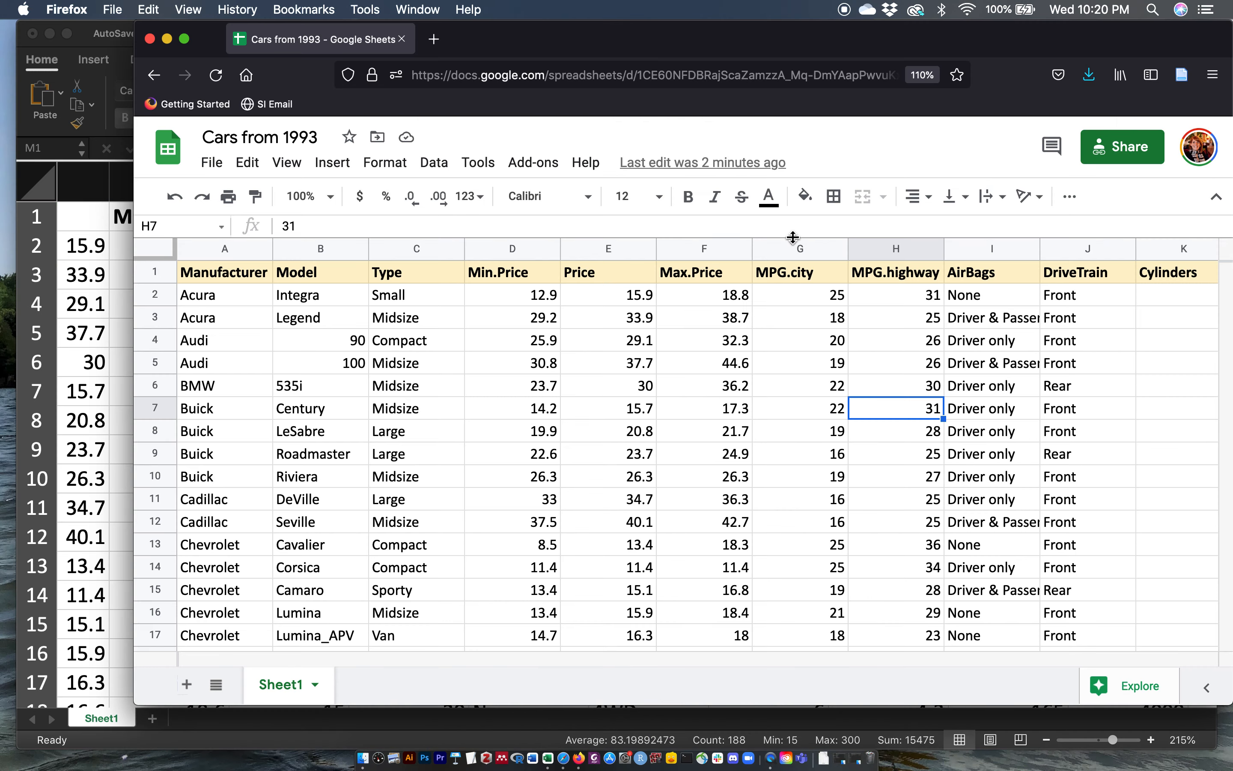
pyautogui.click(800, 249)
pyautogui.hscroll(5, 930, 340)
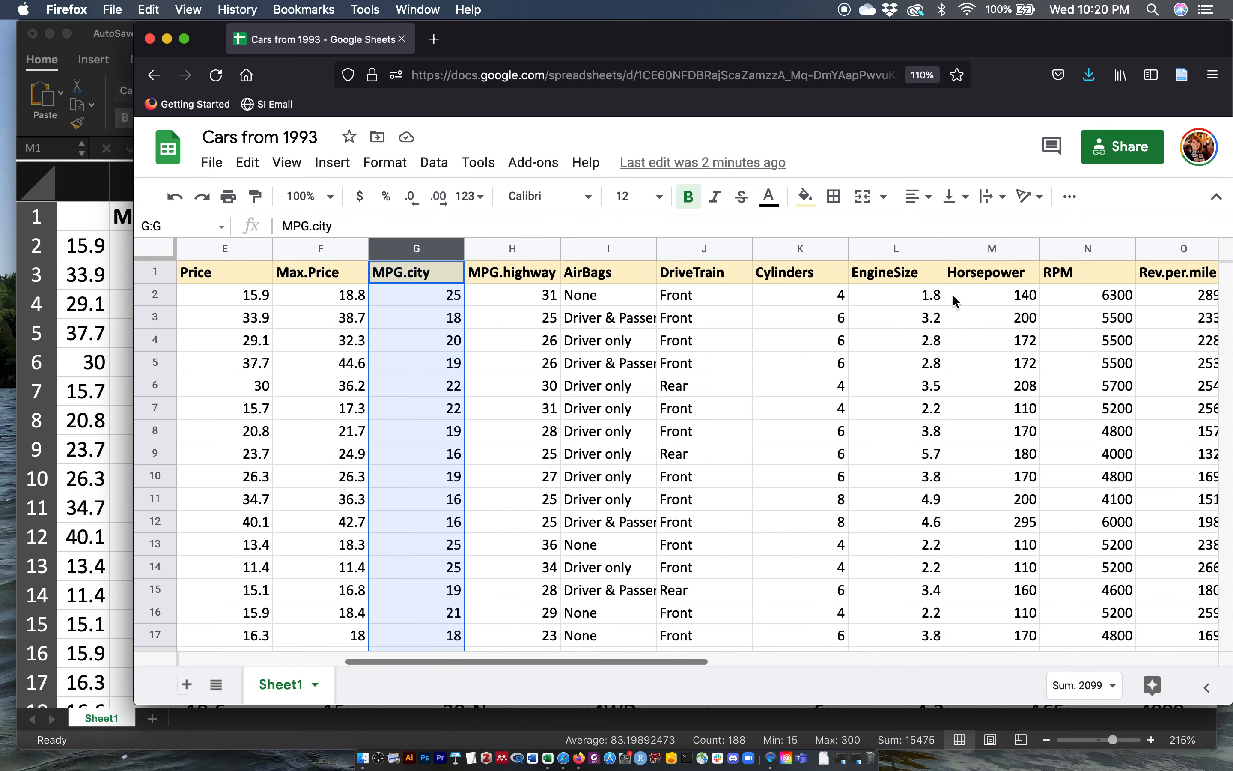
pyautogui.keyDown('super'); pyautogui.click(979, 251); pyautogui.keyUp('super')
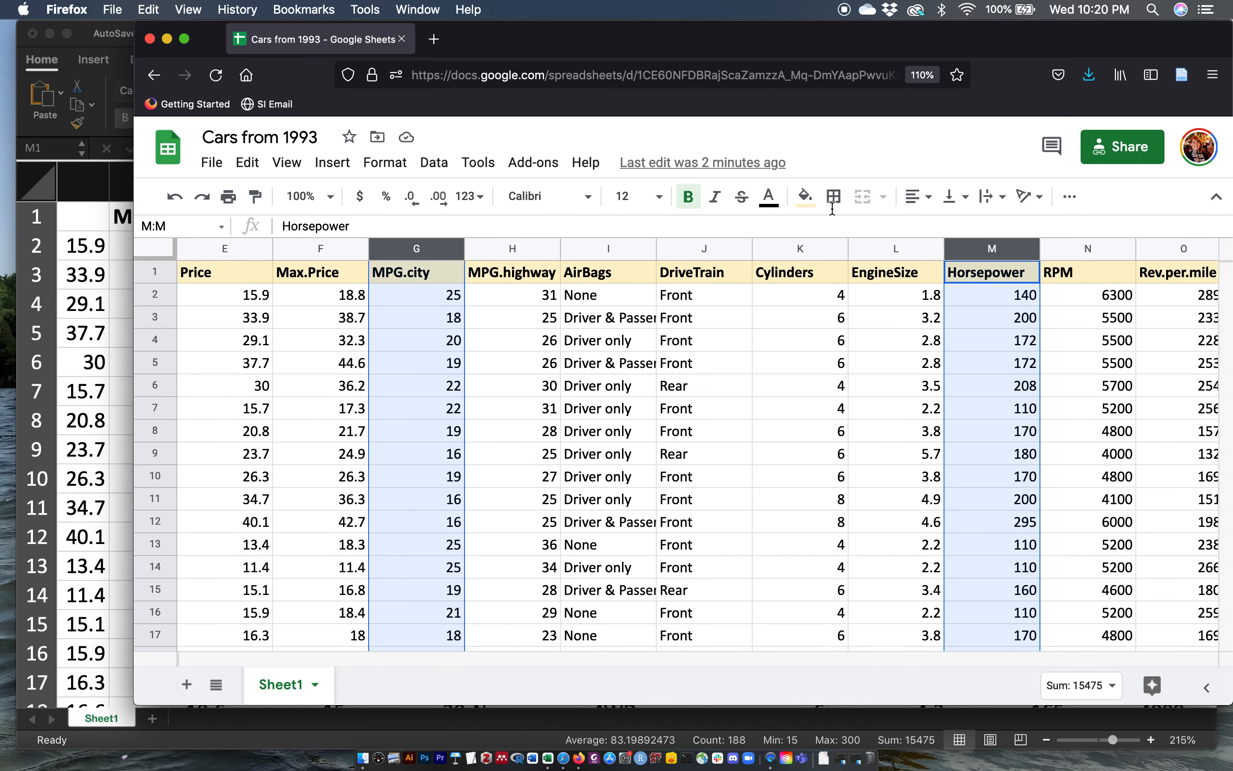
pyautogui.click(344, 166)
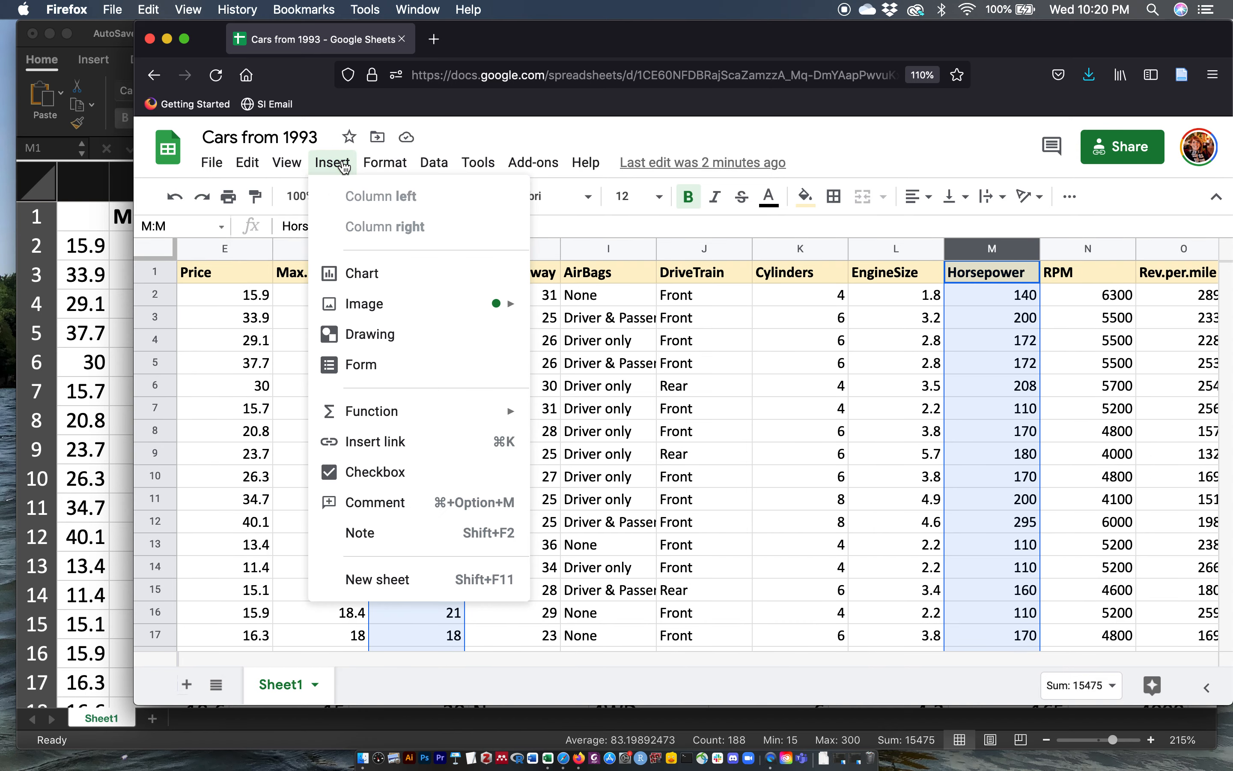
pyautogui.click(375, 281)
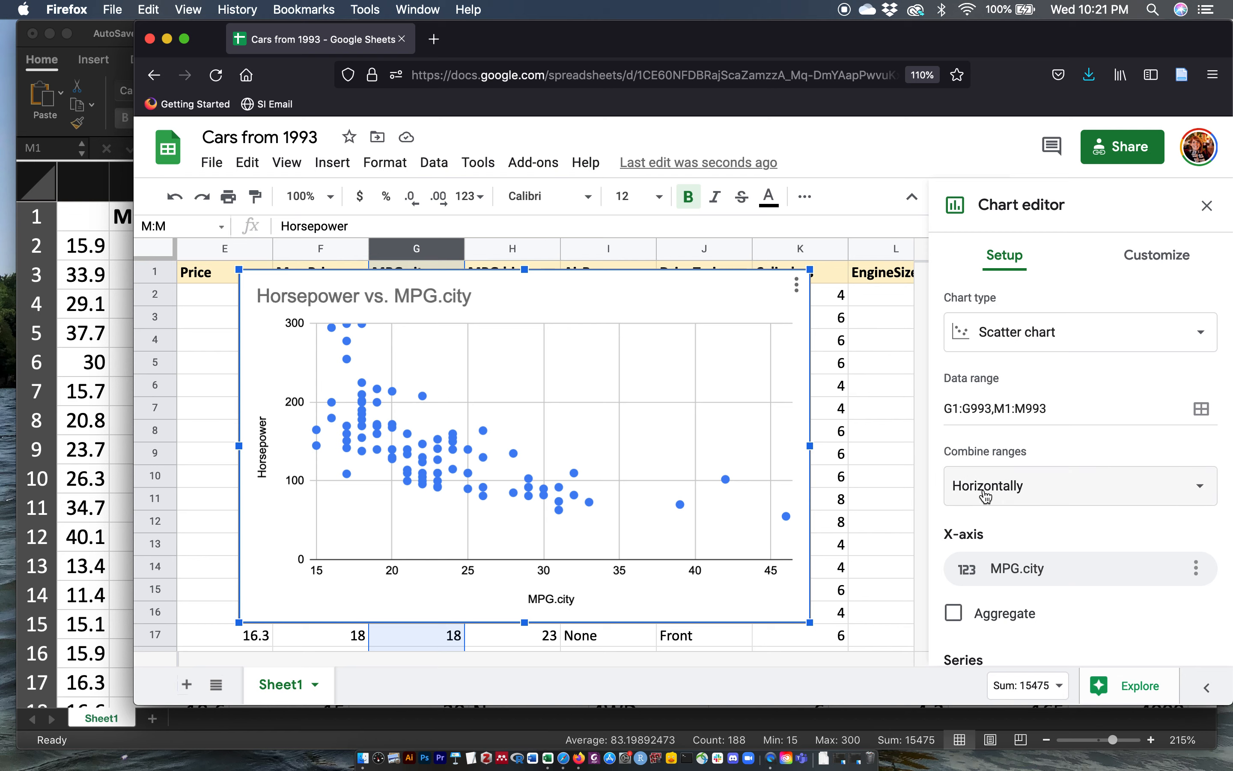
# Step: Set the chart's X-axis to Horsepower and its series to MPG.city
pyautogui.scroll(-3, 986, 495)
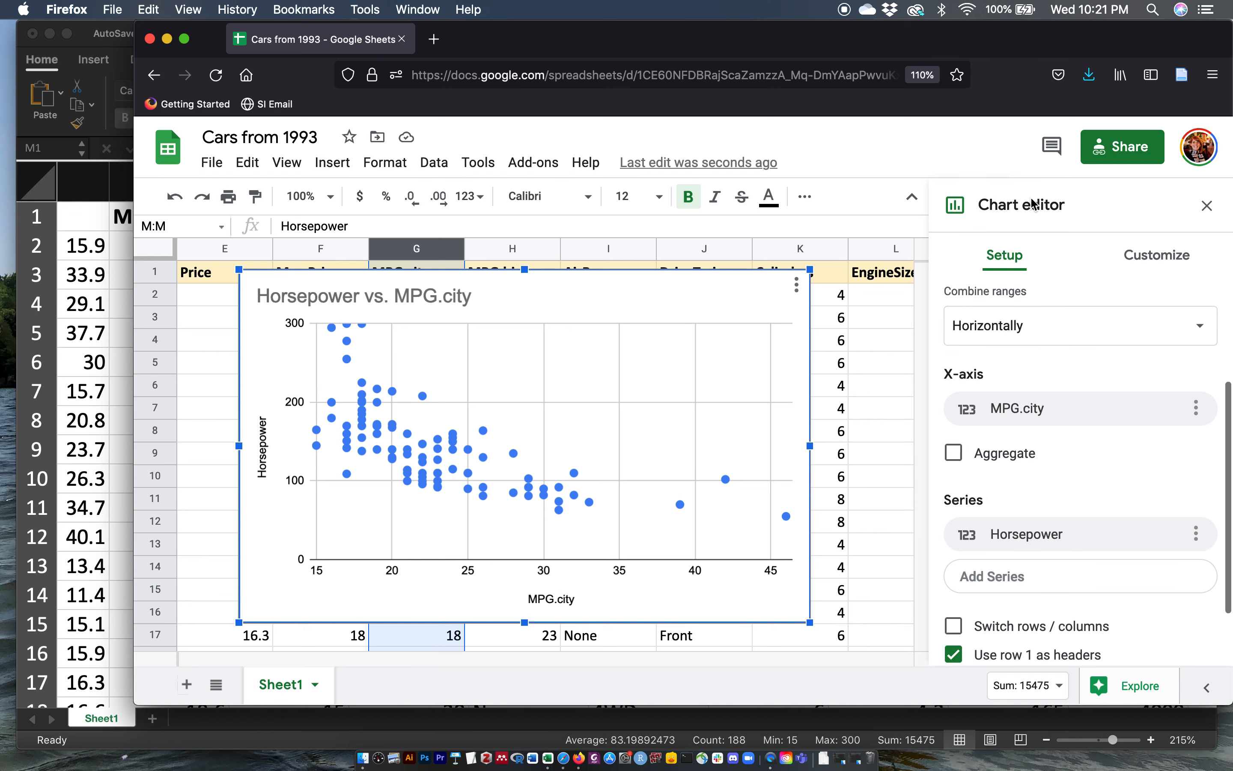
pyautogui.click(1034, 414)
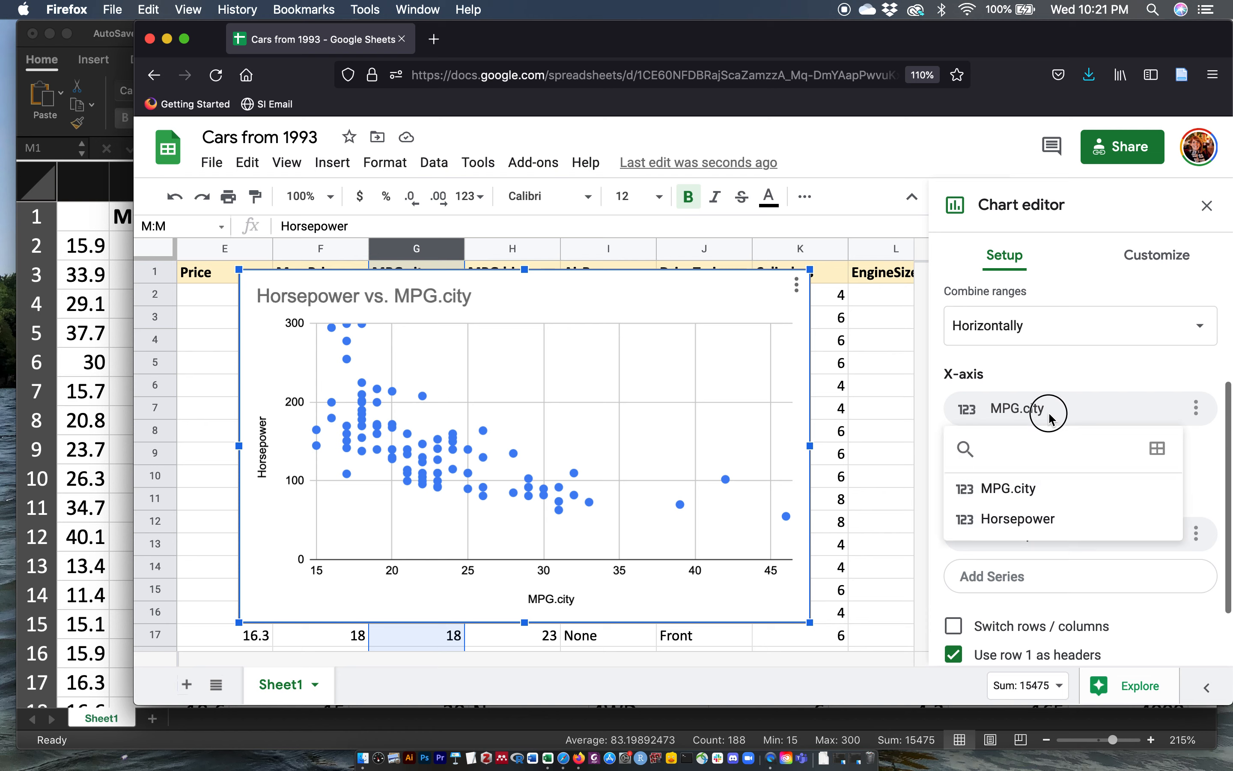
pyautogui.click(1029, 520)
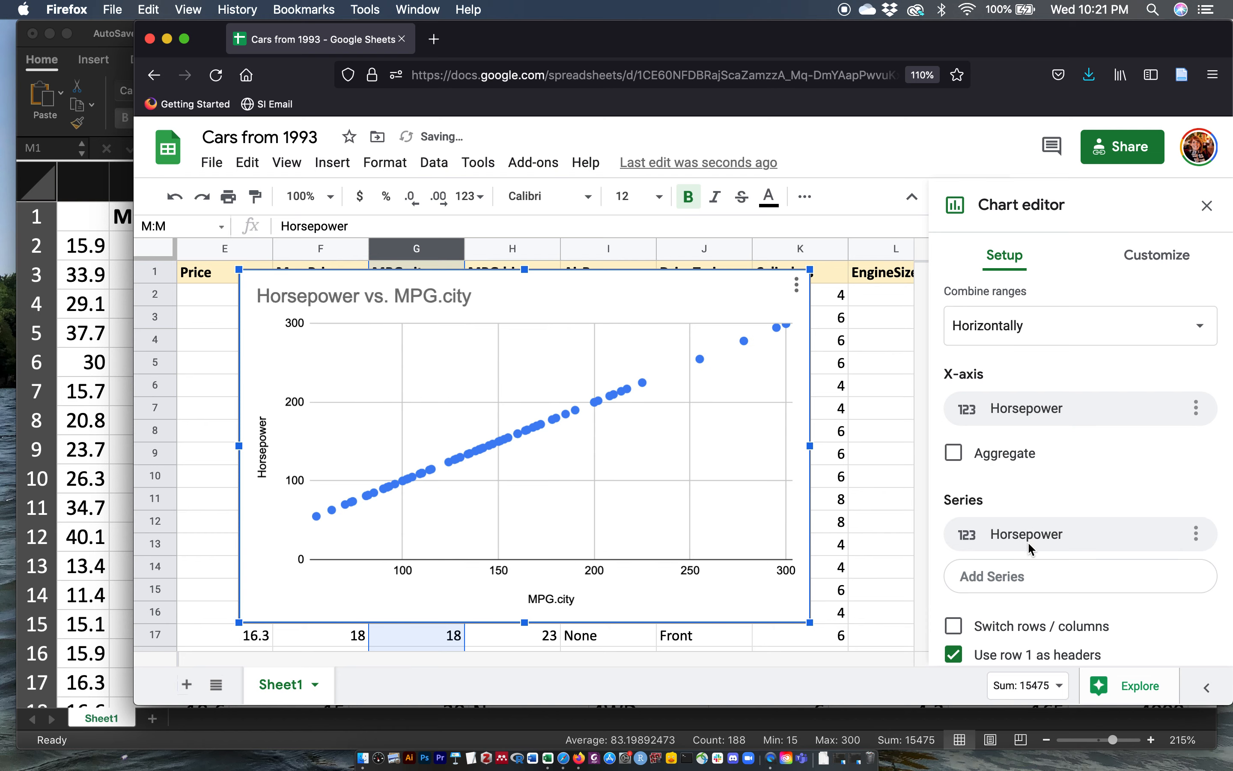
pyautogui.click(1036, 536)
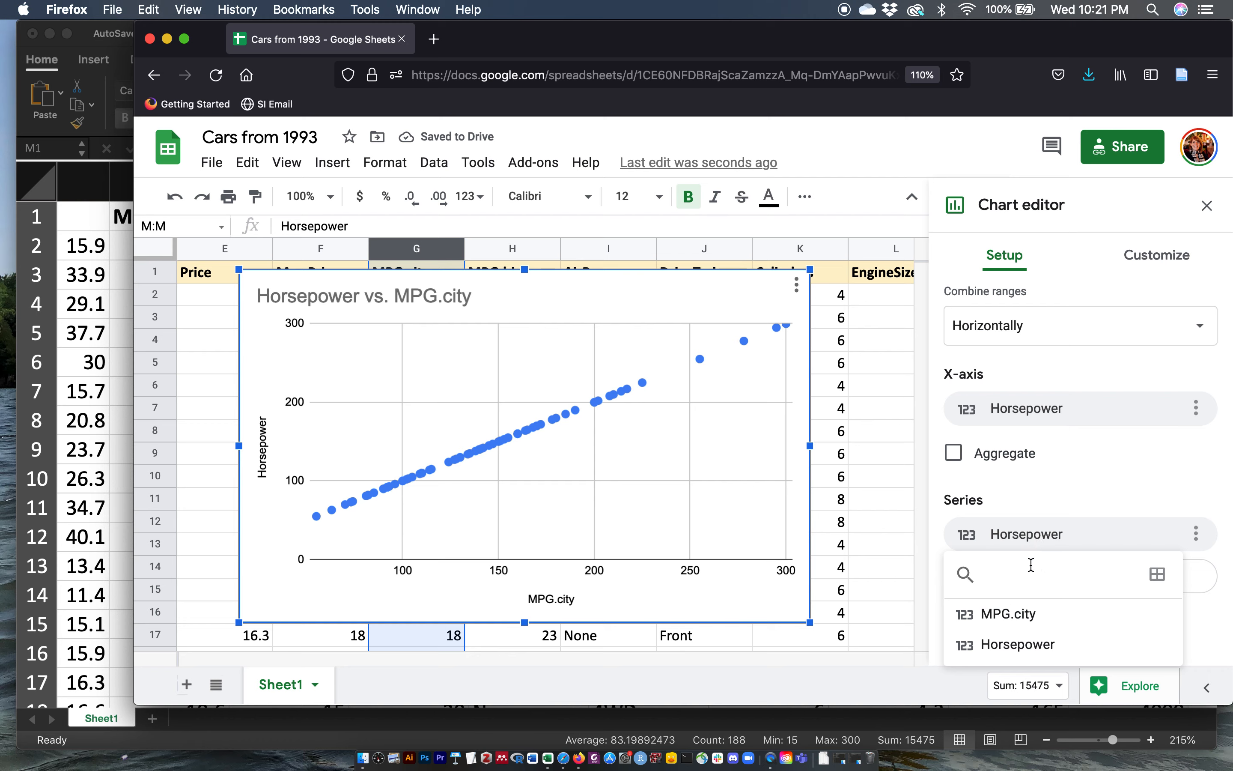
pyautogui.click(1015, 614)
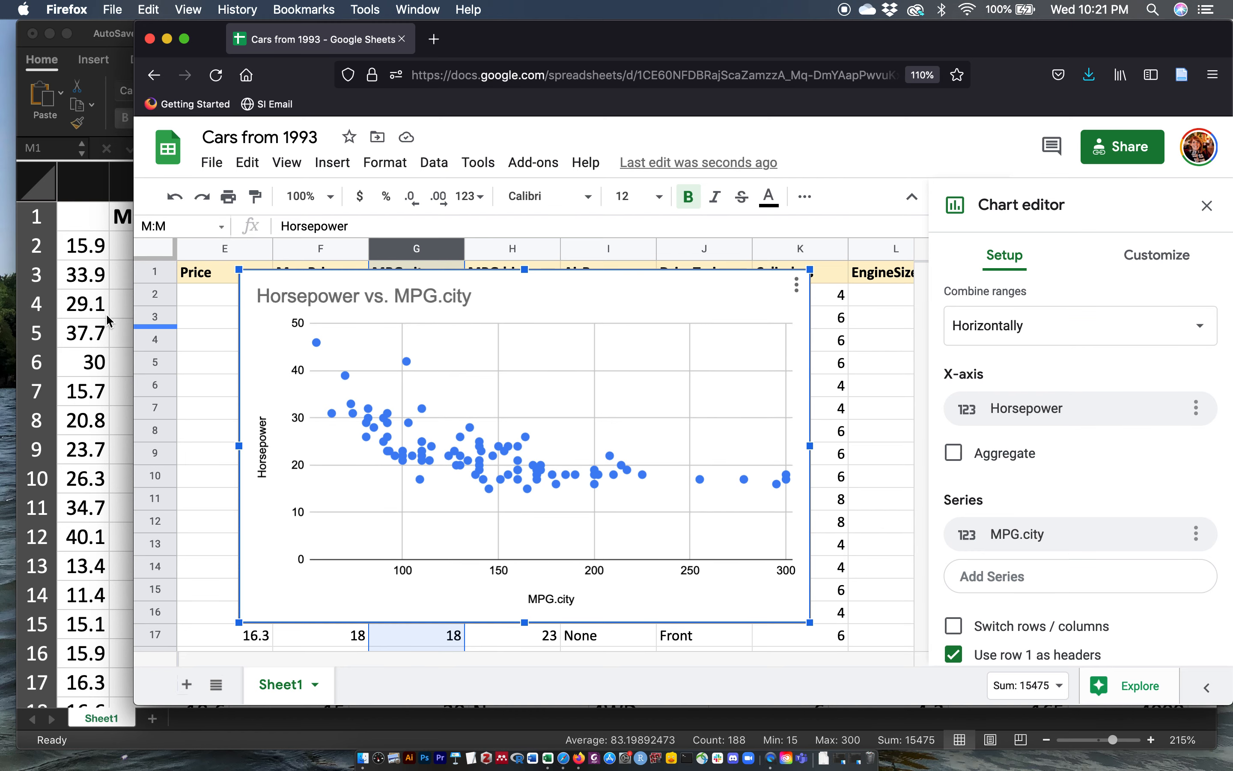
# Step: Switch to Excel and insert a scatter chart of the selected columns
pyautogui.click(101, 331)
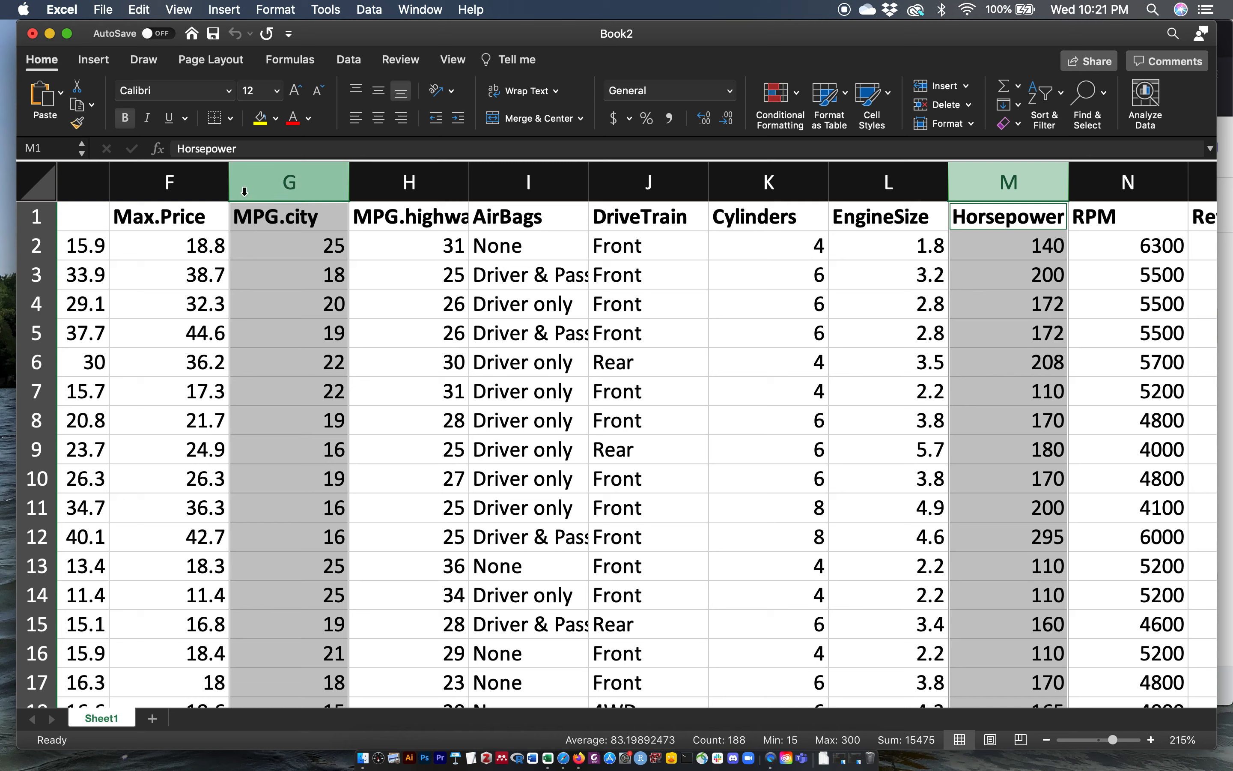
pyautogui.click(103, 63)
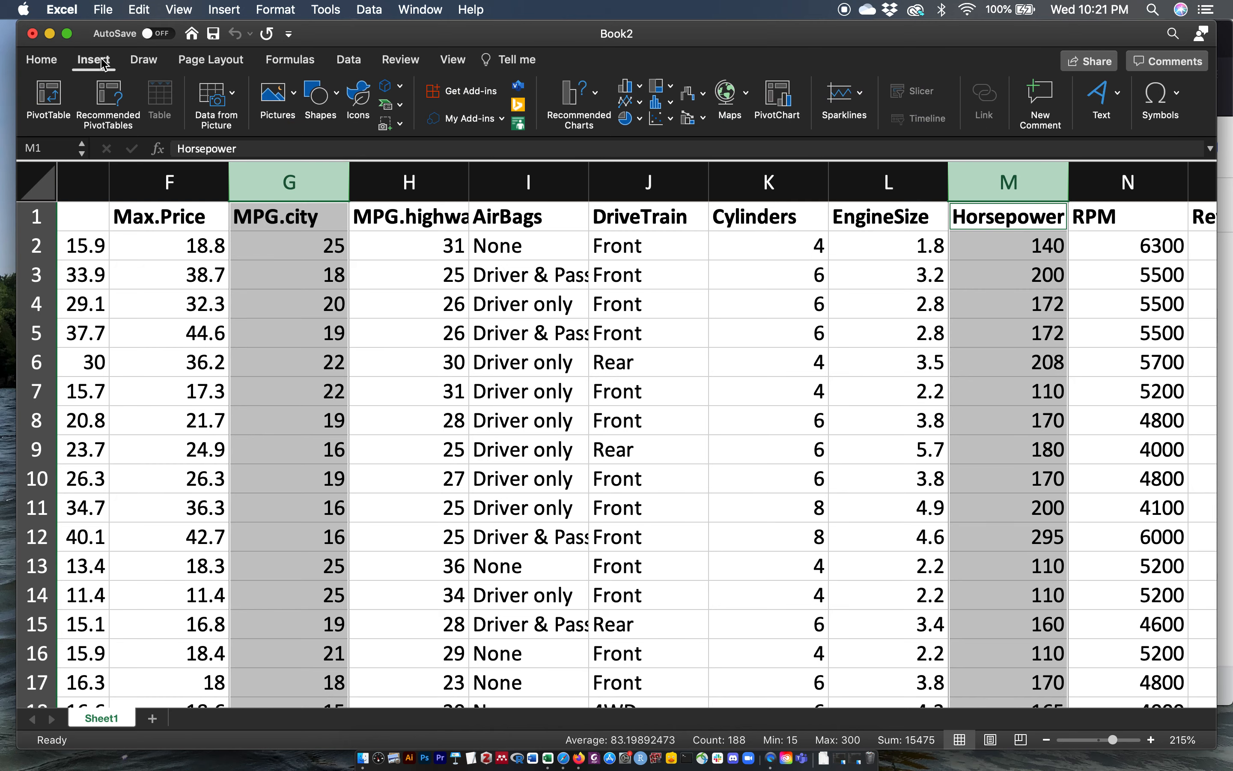
pyautogui.click(668, 124)
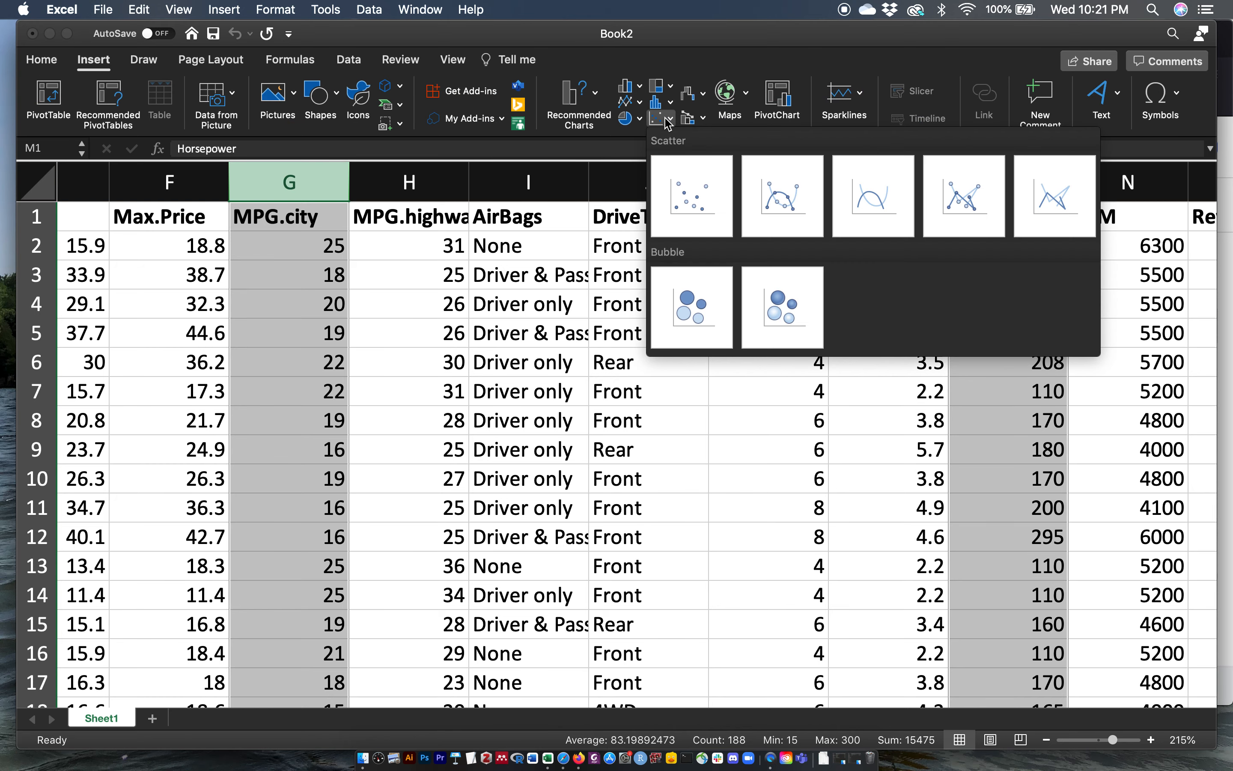
pyautogui.click(694, 190)
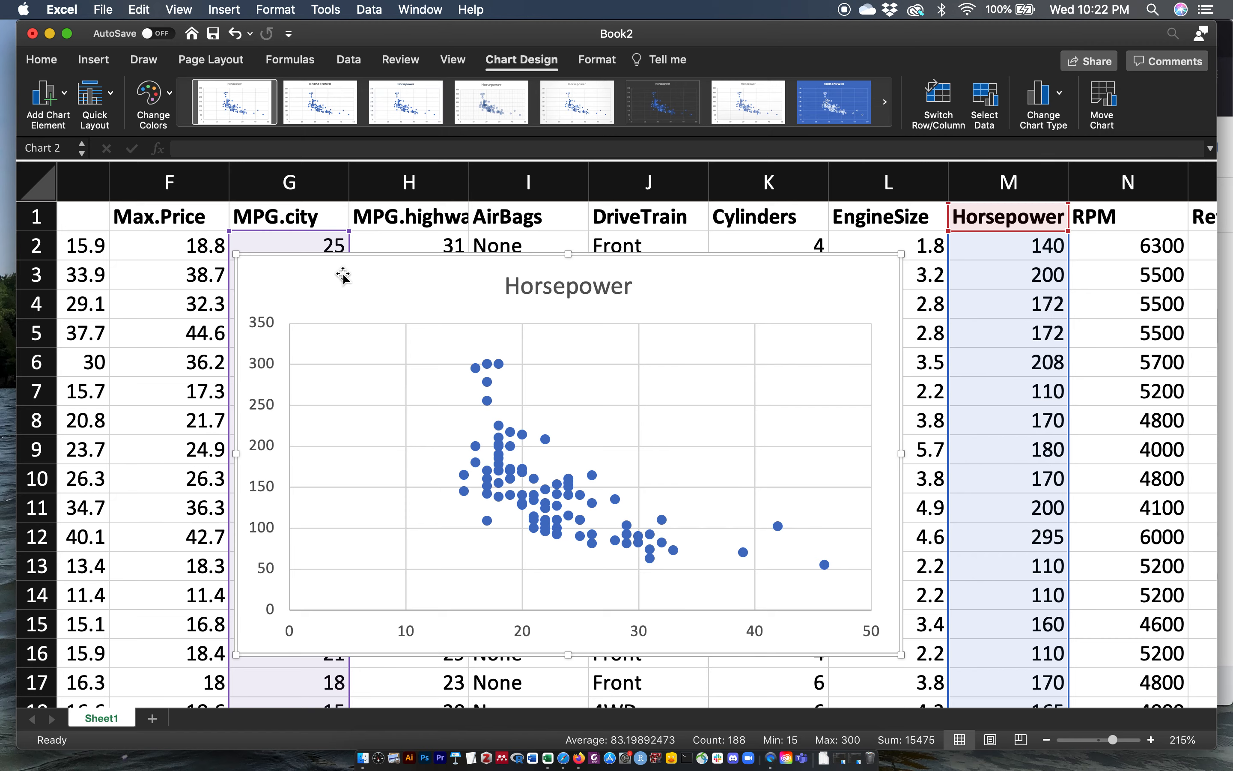
# Step: Delete the Excel scatter chart
pyautogui.click(404, 268)
pyautogui.press('Delete')
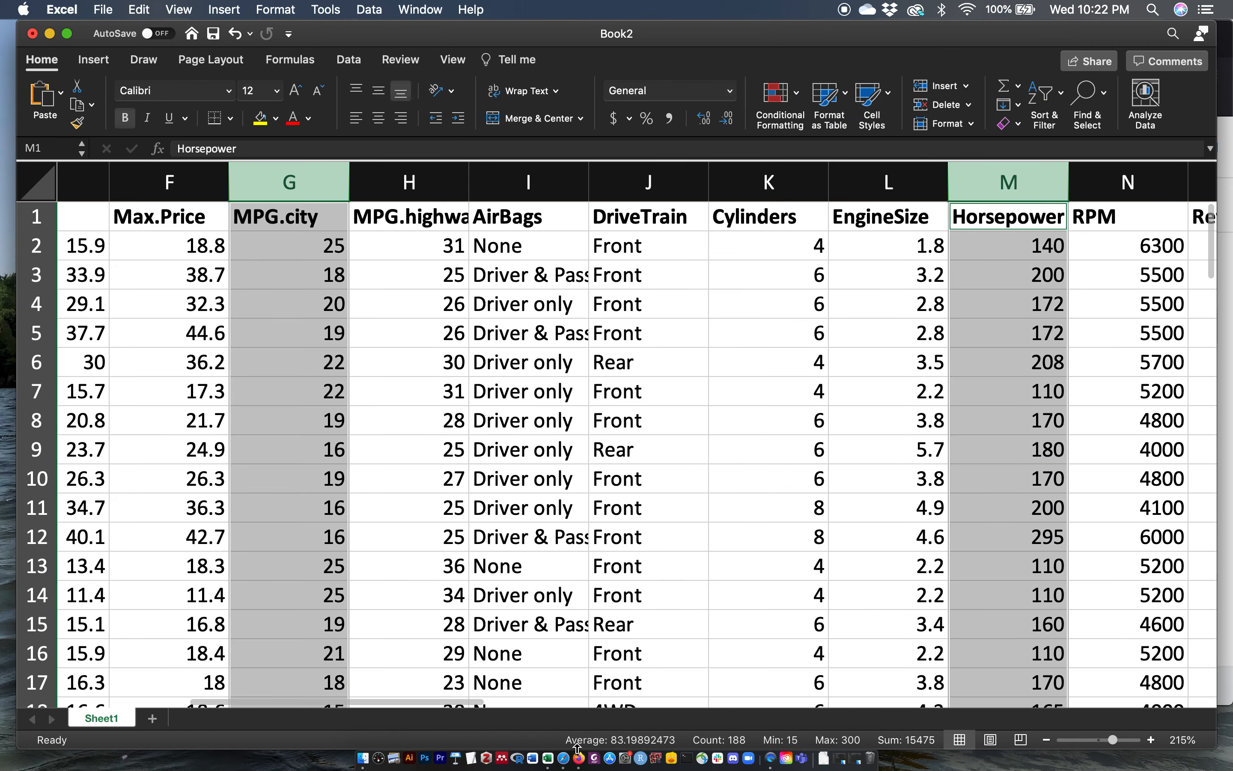
# Step: Switch to Google Sheets and change the chart type to Line chart
pyautogui.click(582, 758)
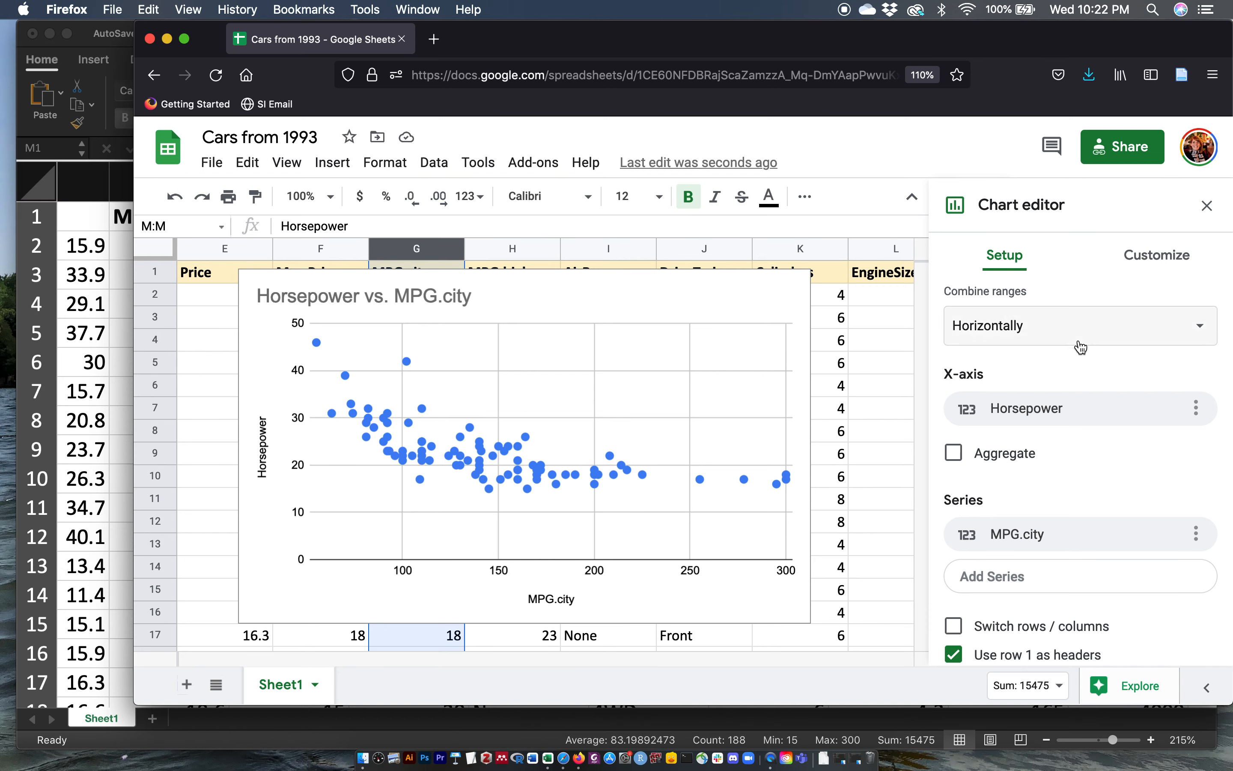
pyautogui.scroll(3, 1081, 348)
pyautogui.click(1054, 345)
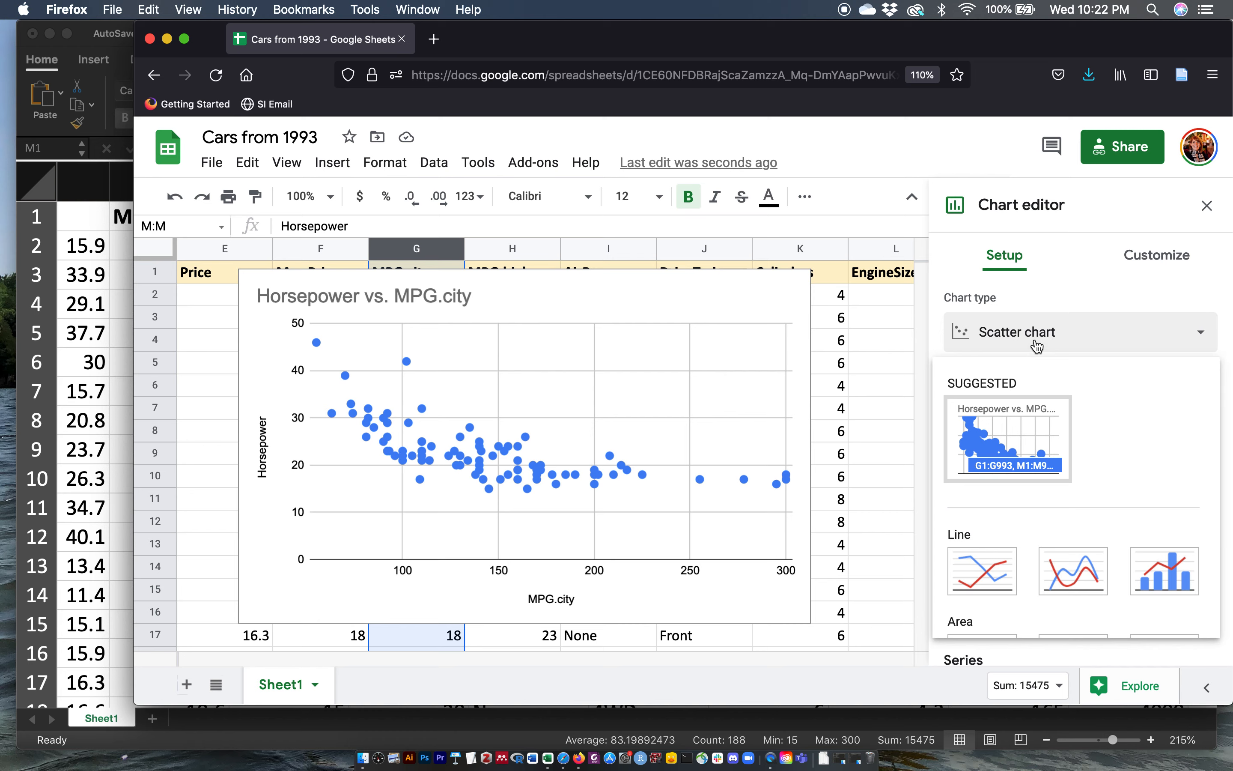
pyautogui.scroll(-2, 1044, 484)
pyautogui.click(991, 504)
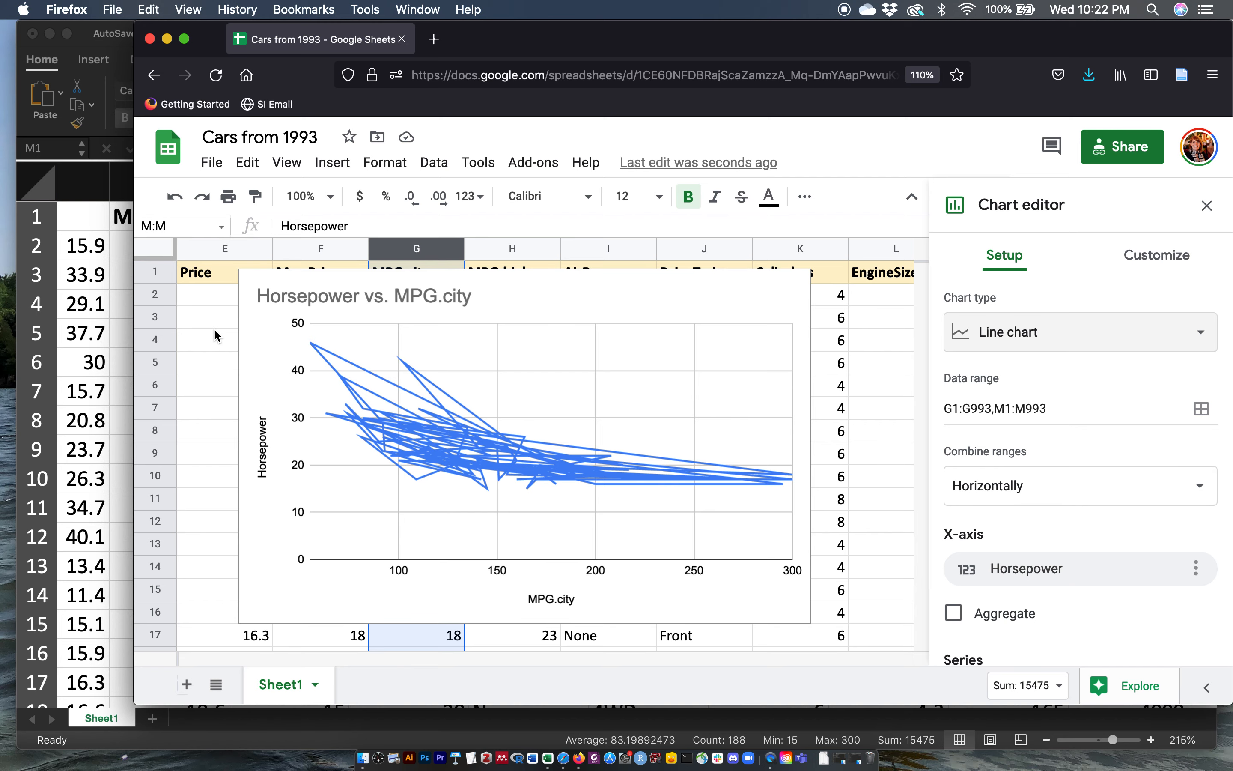
# Step: Move the chart left so it sits over columns A to F
pyautogui.hscroll(-5, 215, 327)
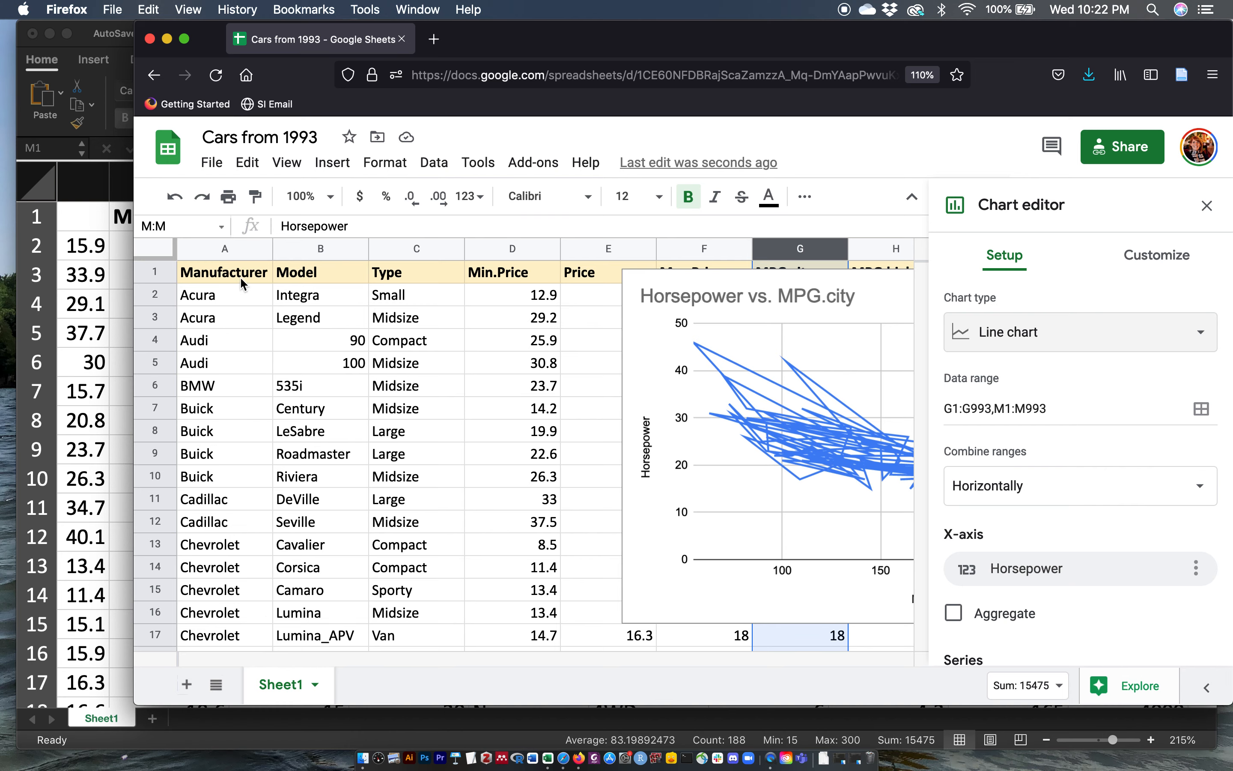
pyautogui.click(633, 347)
pyautogui.moveTo(633, 347); pyautogui.dragTo(244, 354)
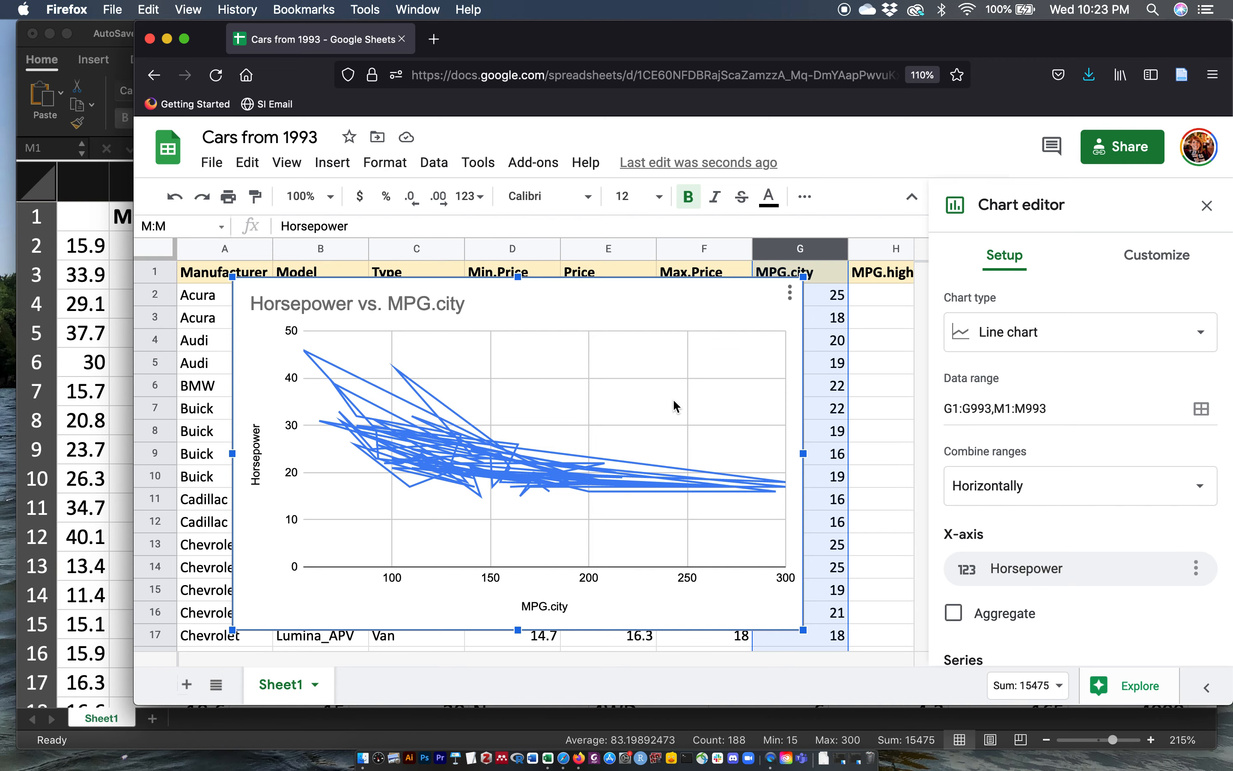
# Step: Delete the Horsepower vs. MPG.city chart
pyautogui.click(655, 311)
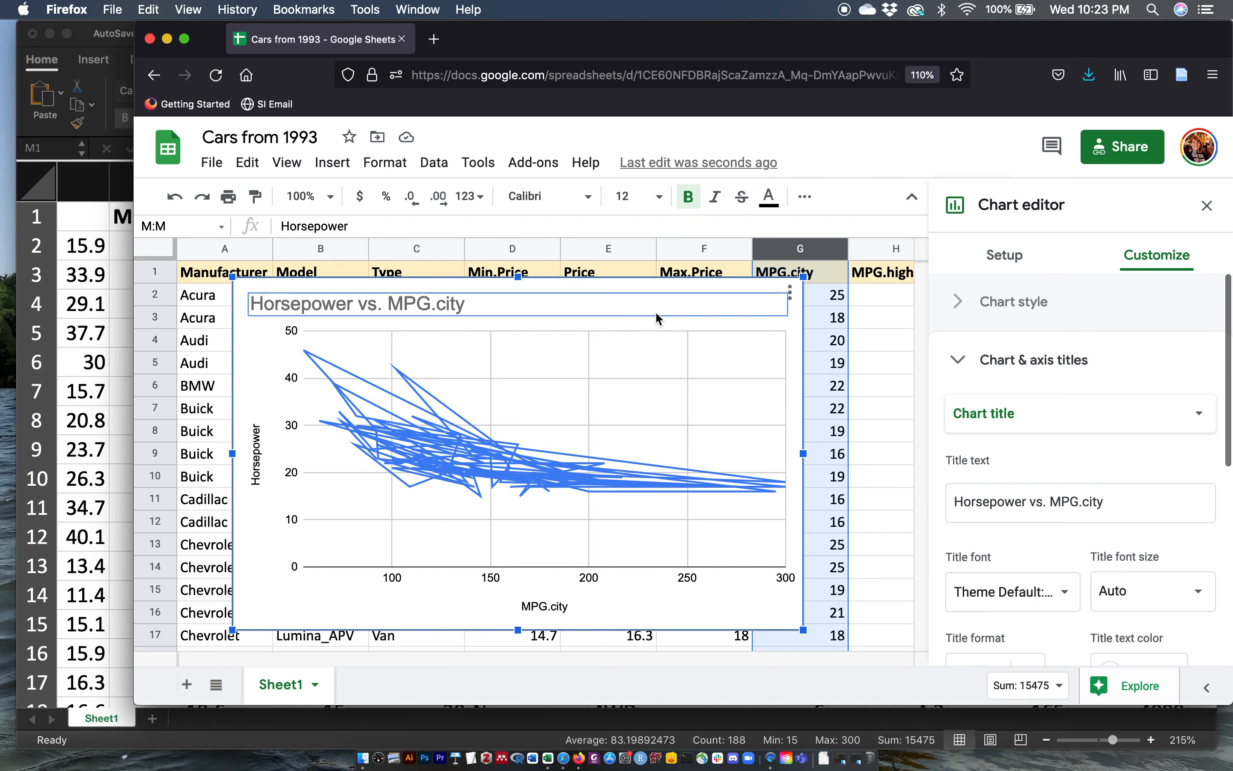
pyautogui.click(640, 287)
pyautogui.press('Delete')
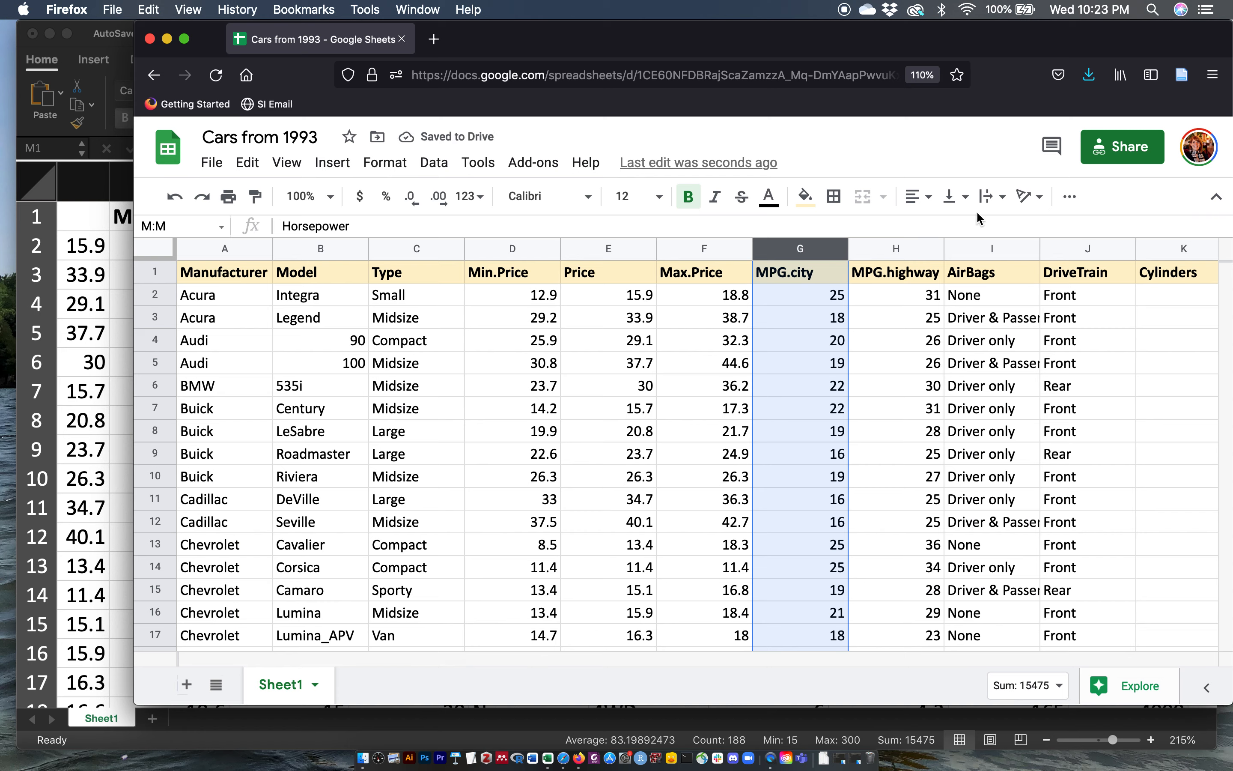
# Step: Add a new sheet and paste the MPG.city column into its column B
pyautogui.click(800, 248)
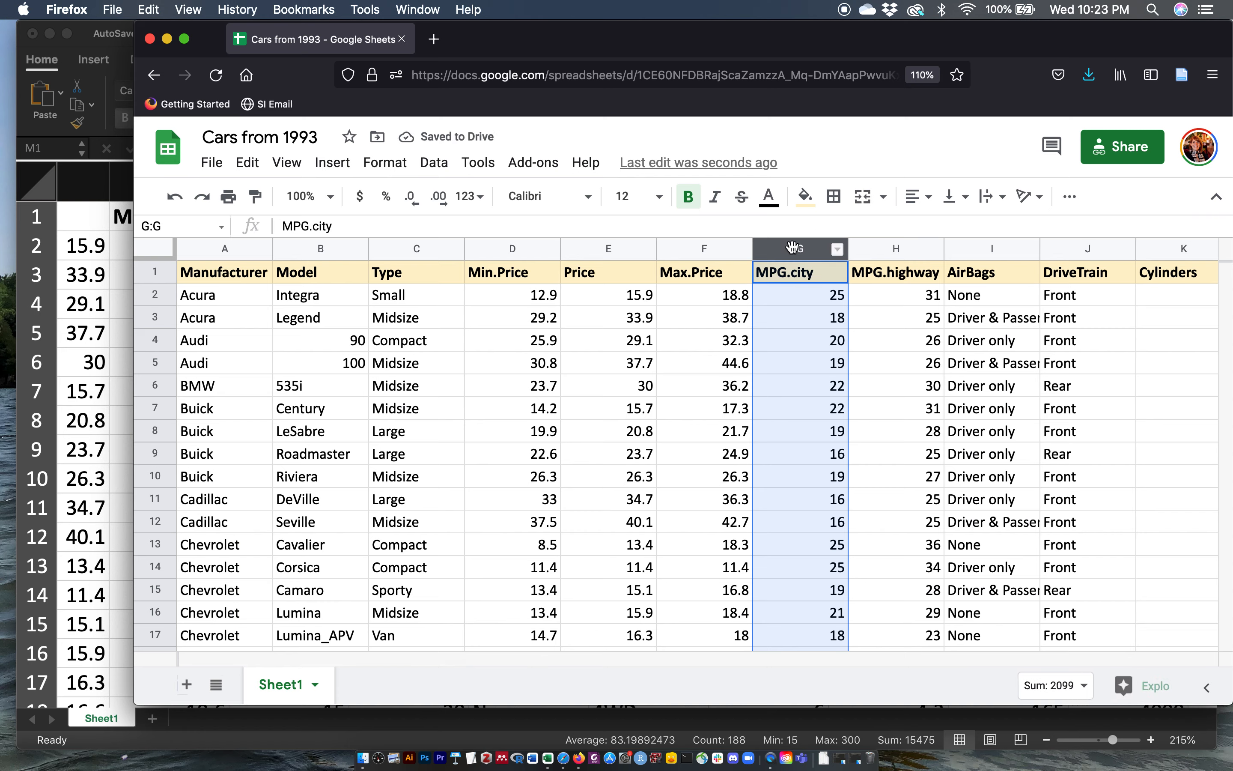
pyautogui.click(187, 684)
pyautogui.click(295, 275)
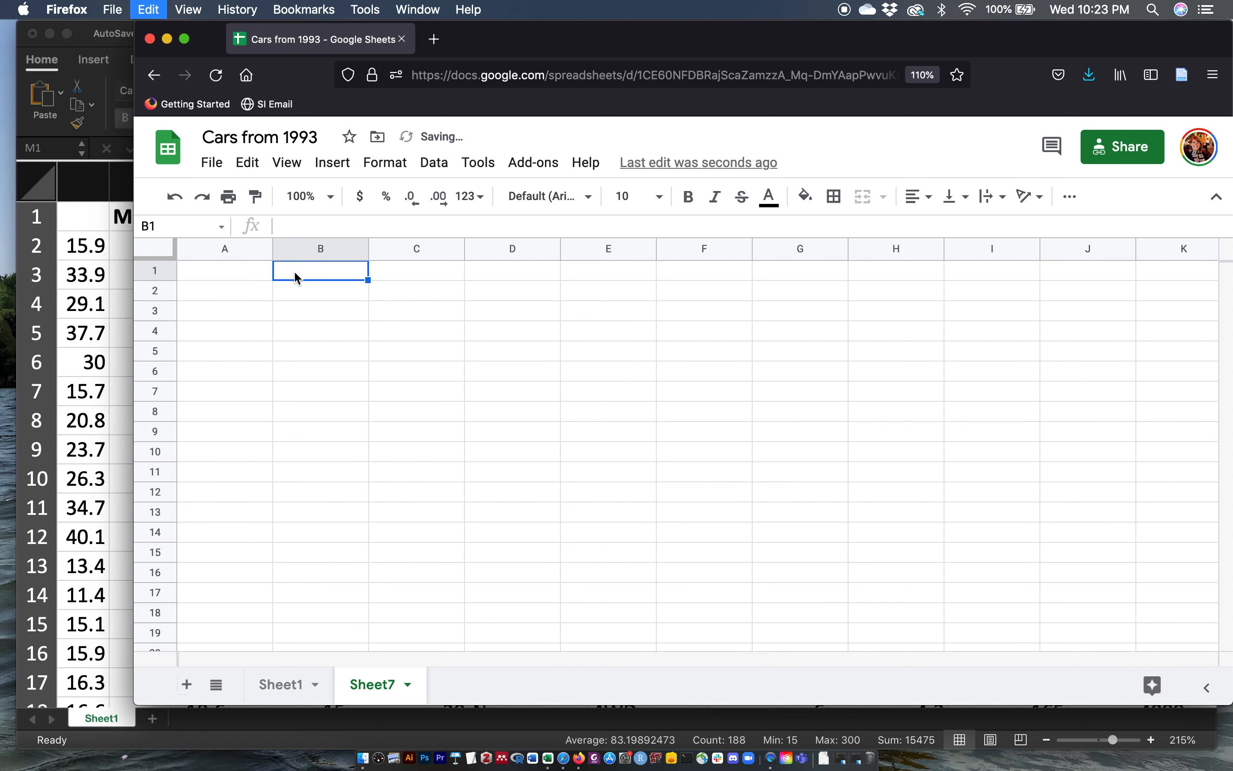
pyautogui.press('super+v')
# Step: Head column A as Time and number the first five data rows 1 to 5
pyautogui.click(250, 278)
pyautogui.write('Time')
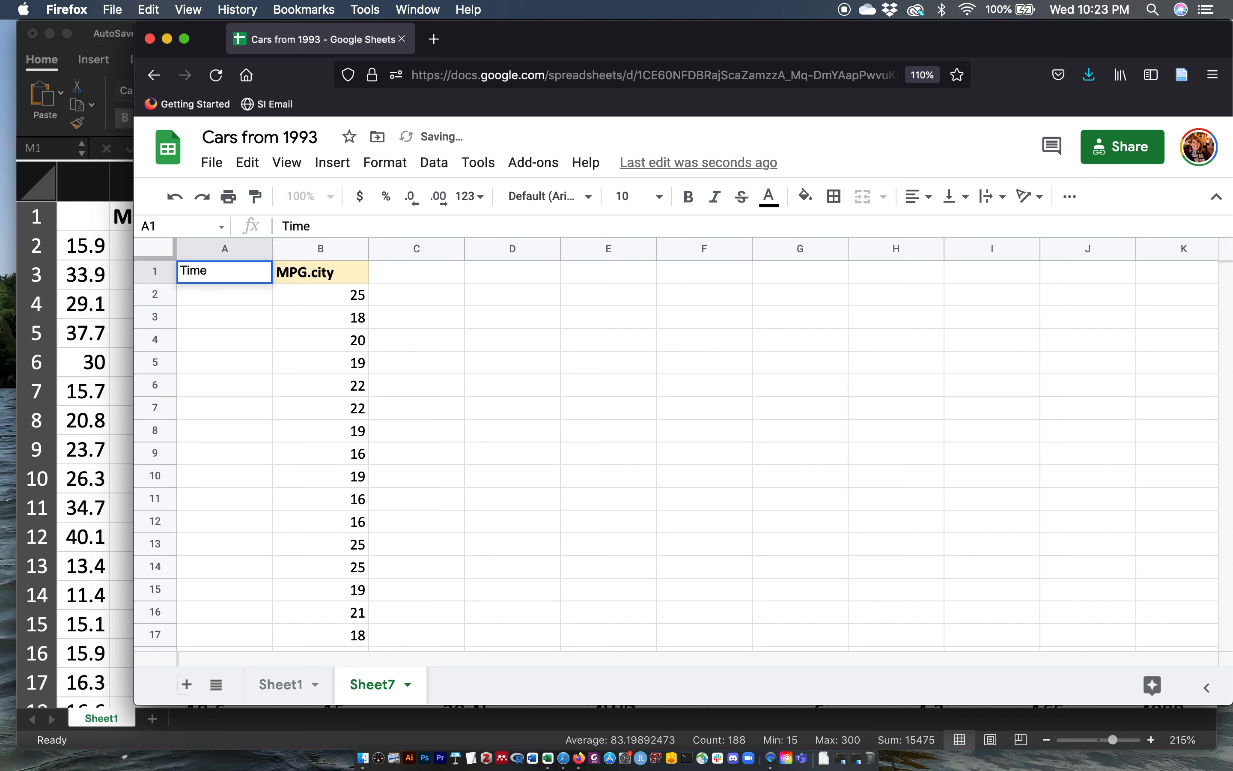
pyautogui.press('Return')
pyautogui.write('1')
pyautogui.press('Return')
pyautogui.write('2')
pyautogui.press('Return')
pyautogui.write('3')
pyautogui.press('Return')
pyautogui.write('4')
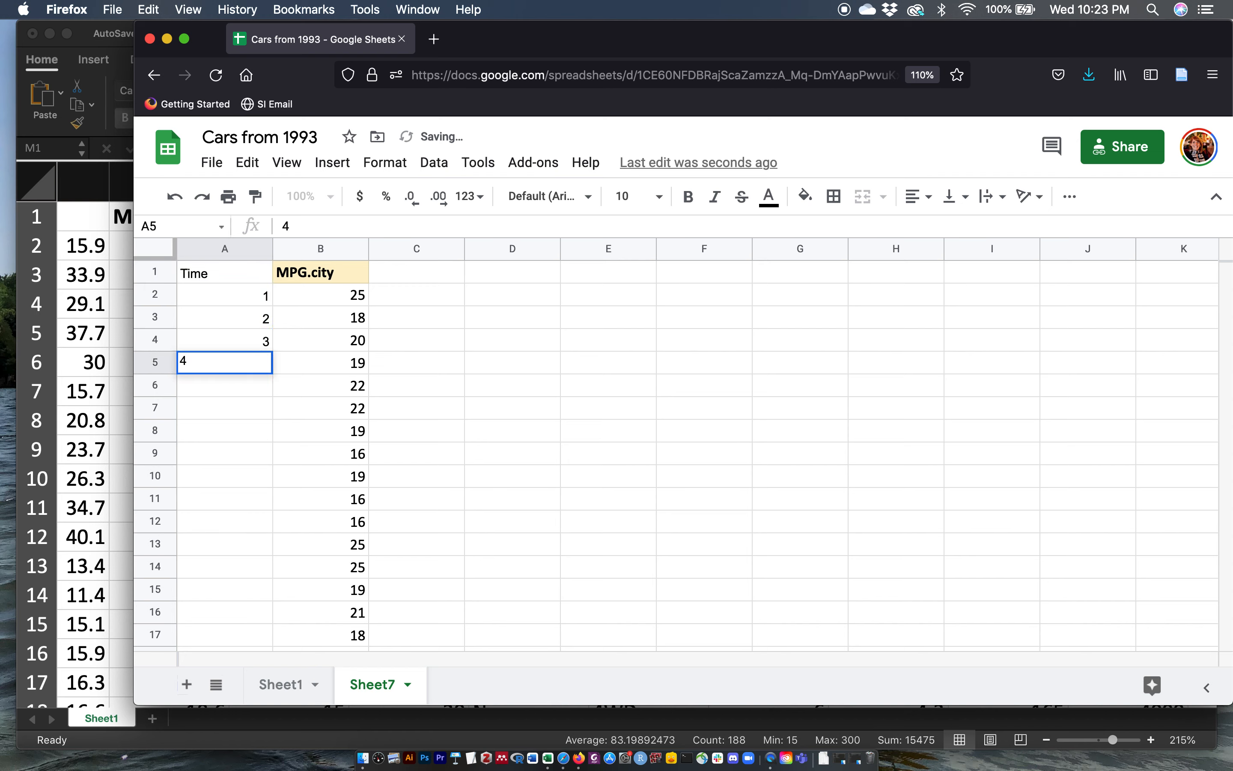
pyautogui.press('Return')
pyautogui.write('5')
pyautogui.press('Return')
# Step: Extend the Time numbering down to row 94, level with the MPG.city data
pyautogui.moveTo(236, 297); pyautogui.dragTo(241, 422)
pyautogui.click(253, 431)
pyautogui.press('Delete')
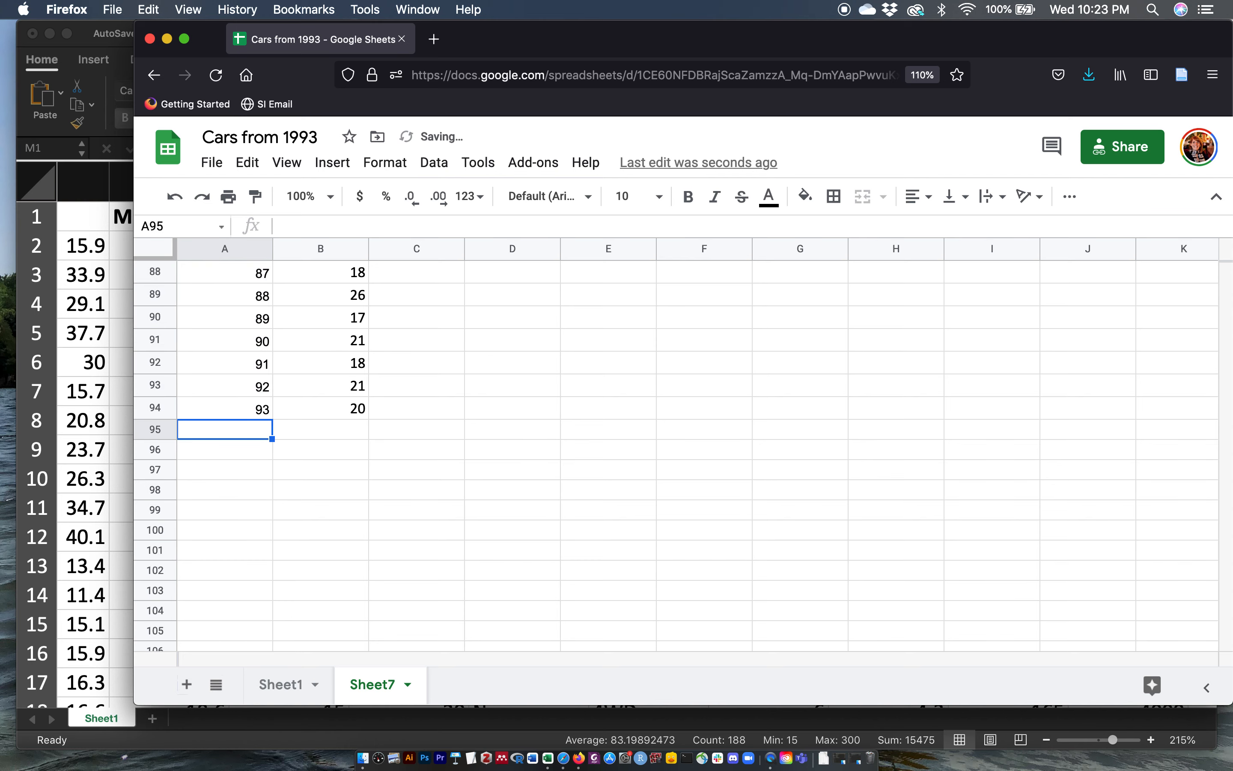
# Step: Select the Time and MPG.city columns and insert a line chart of MPG.city vs. Time
pyautogui.click(373, 481)
pyautogui.scroll(20, 373, 481)
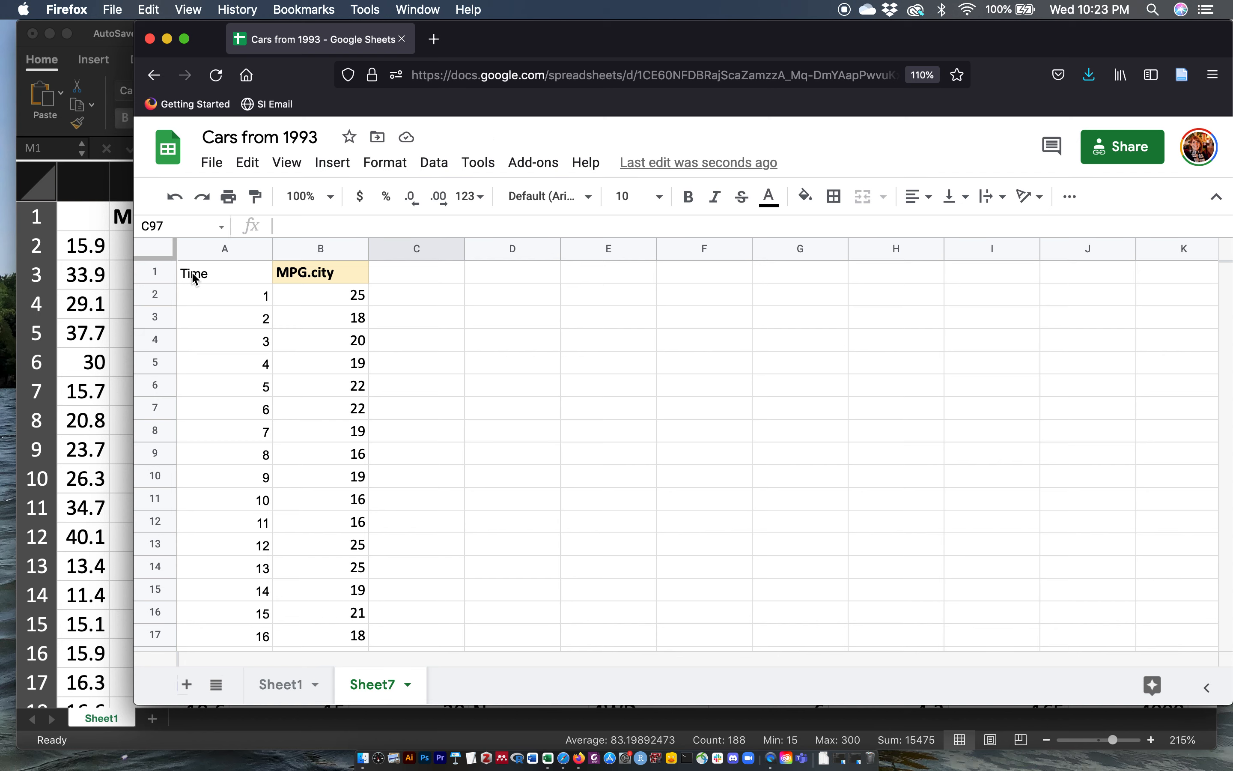
pyautogui.moveTo(206, 248); pyautogui.dragTo(294, 250)
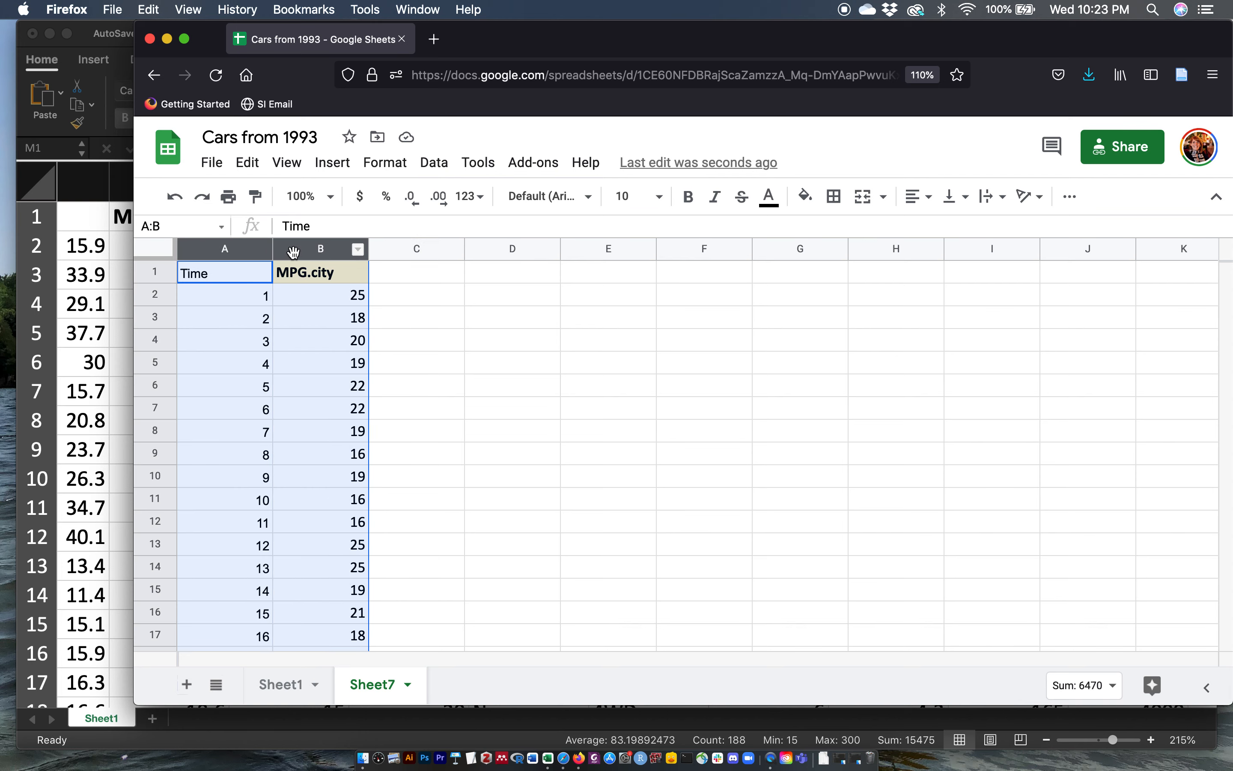
pyautogui.click(332, 162)
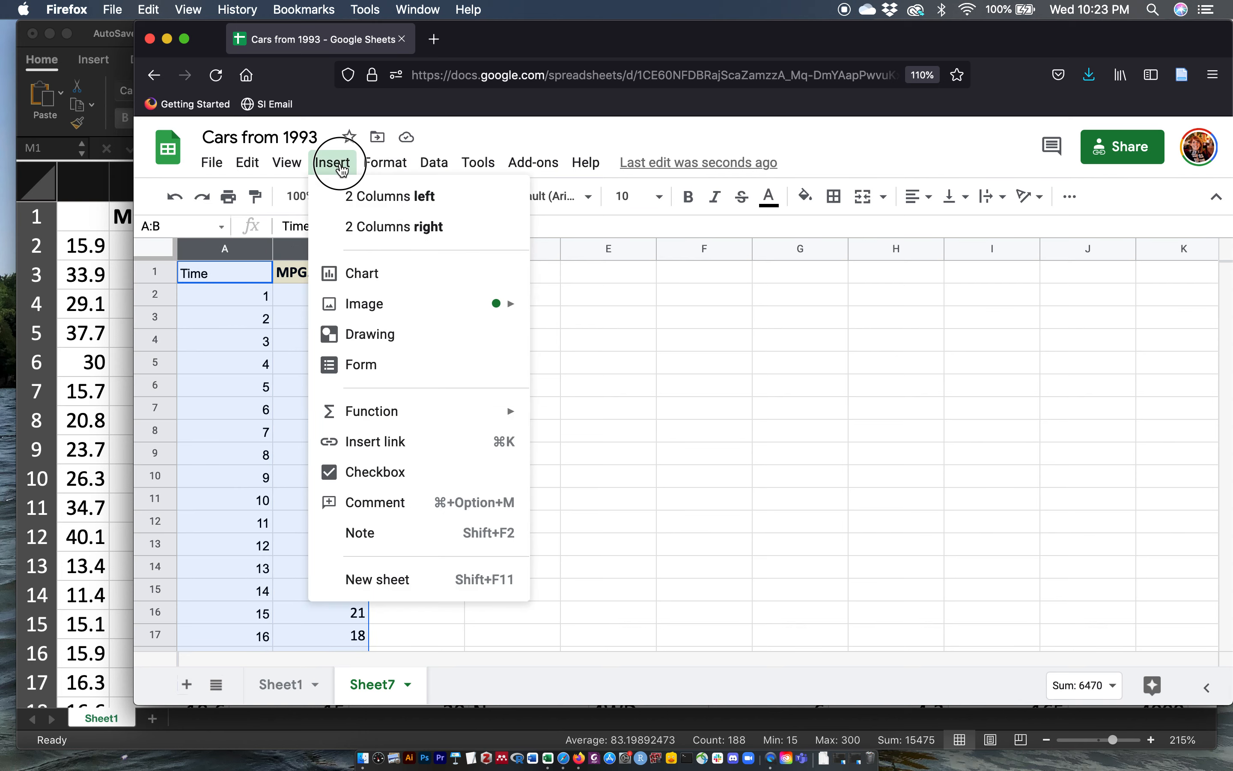
pyautogui.click(389, 273)
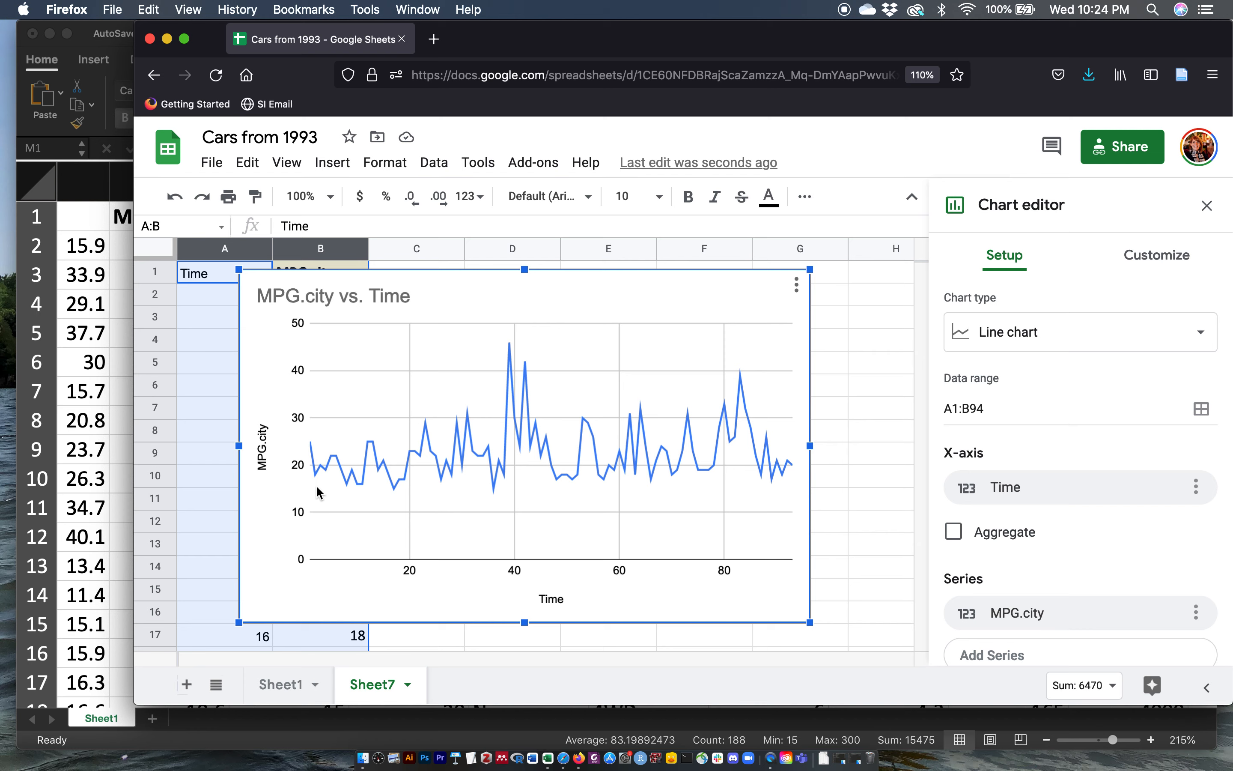
# Step: Delete the MPG.city vs. Time line chart
pyautogui.click(590, 297)
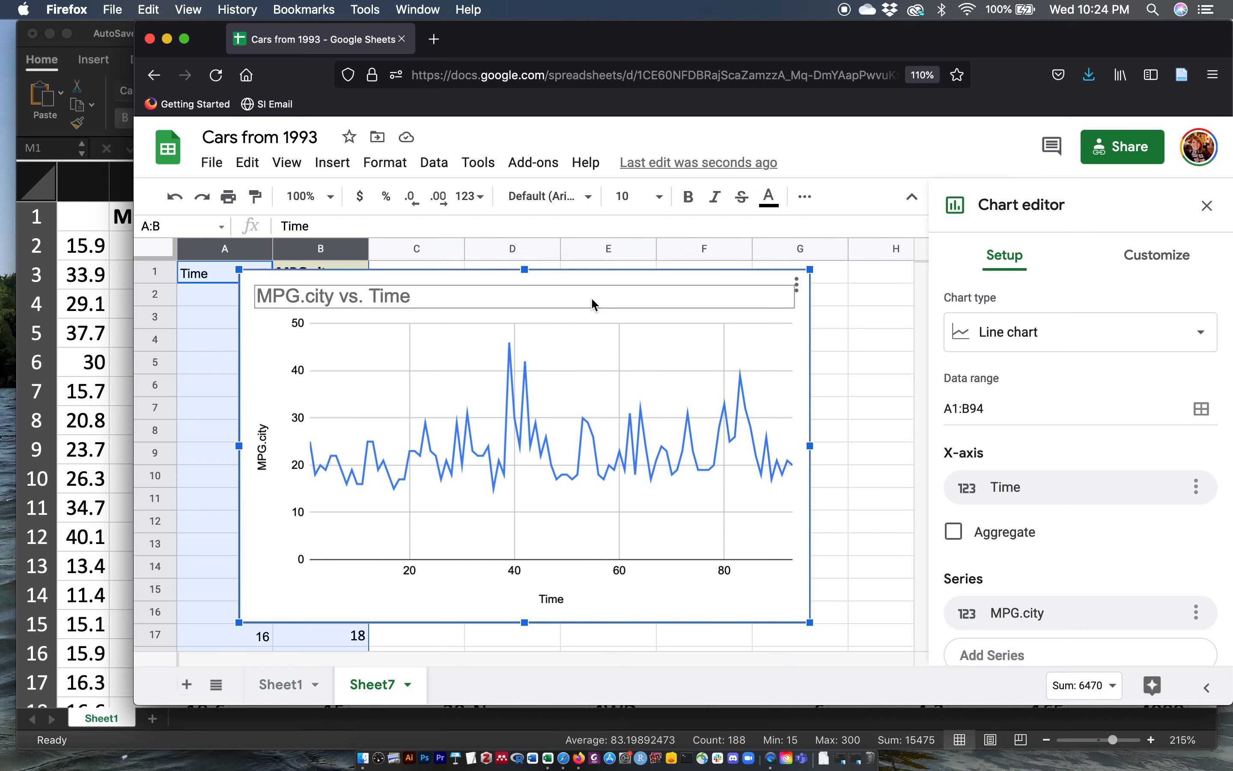
pyautogui.click(611, 273)
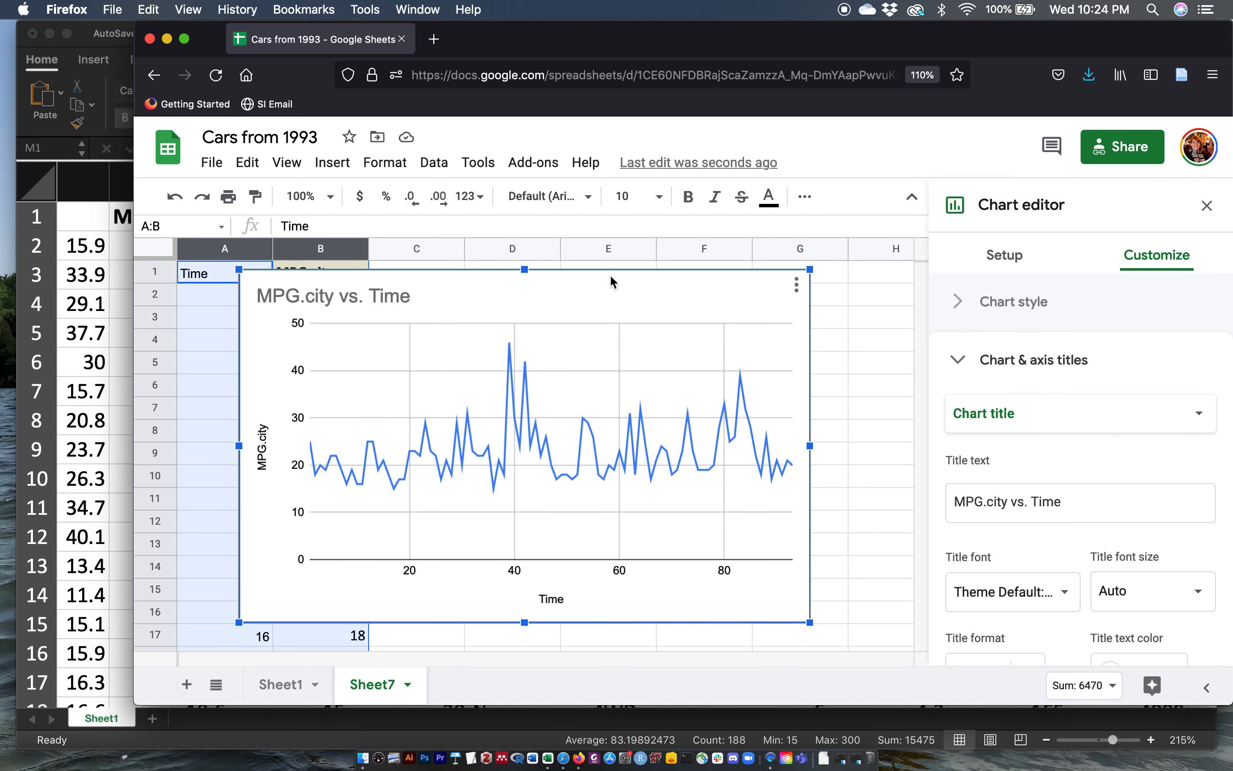
pyautogui.press('Delete')
# Step: Delete the sheet holding the Time and MPG.city data
pyautogui.rightClick(376, 684)
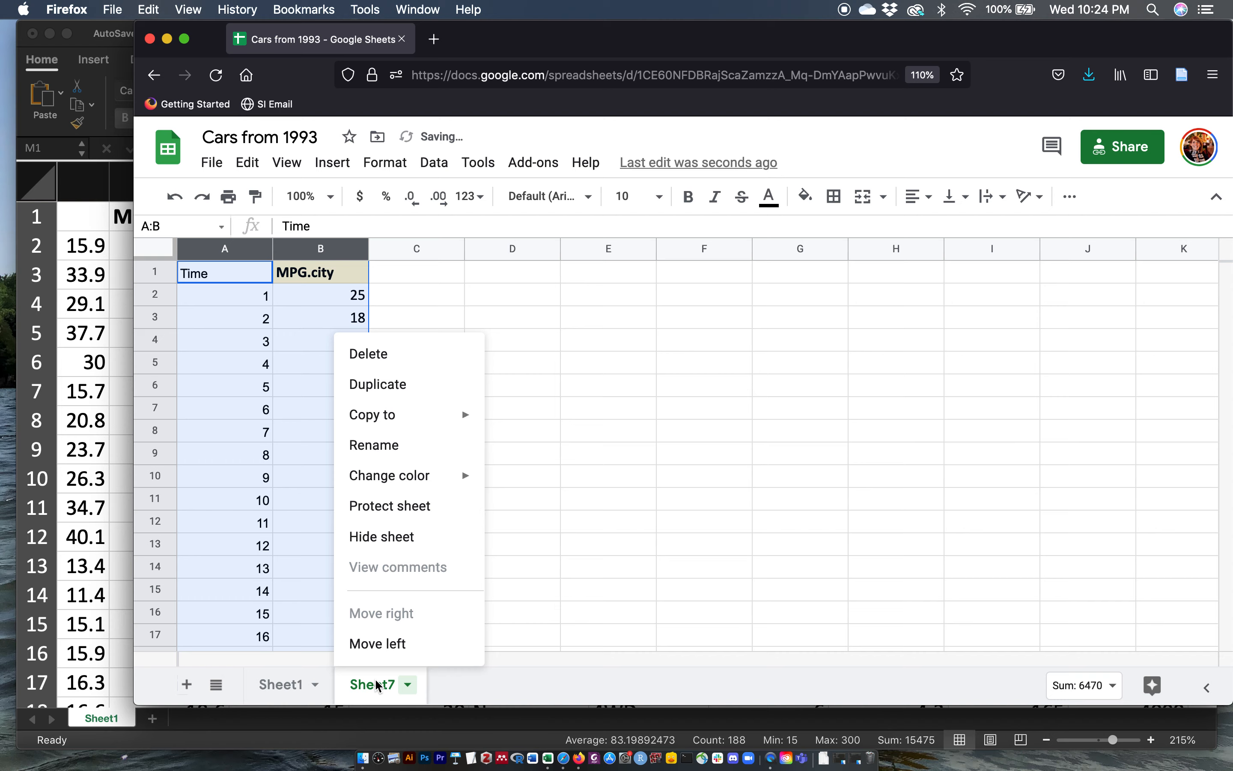
pyautogui.click(412, 352)
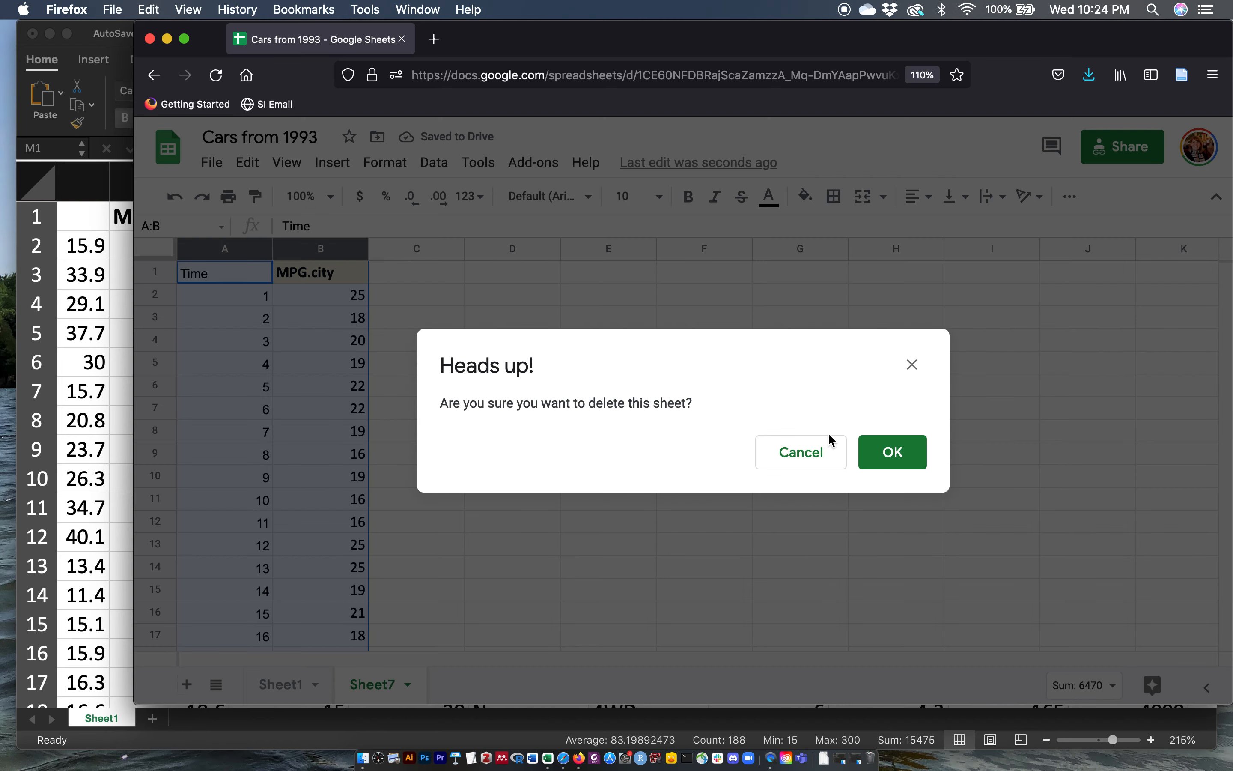
pyautogui.click(889, 451)
# Step: Switch to Excel, select the Type and MPG.city columns, and insert a Box and Whisker chart
pyautogui.click(501, 370)
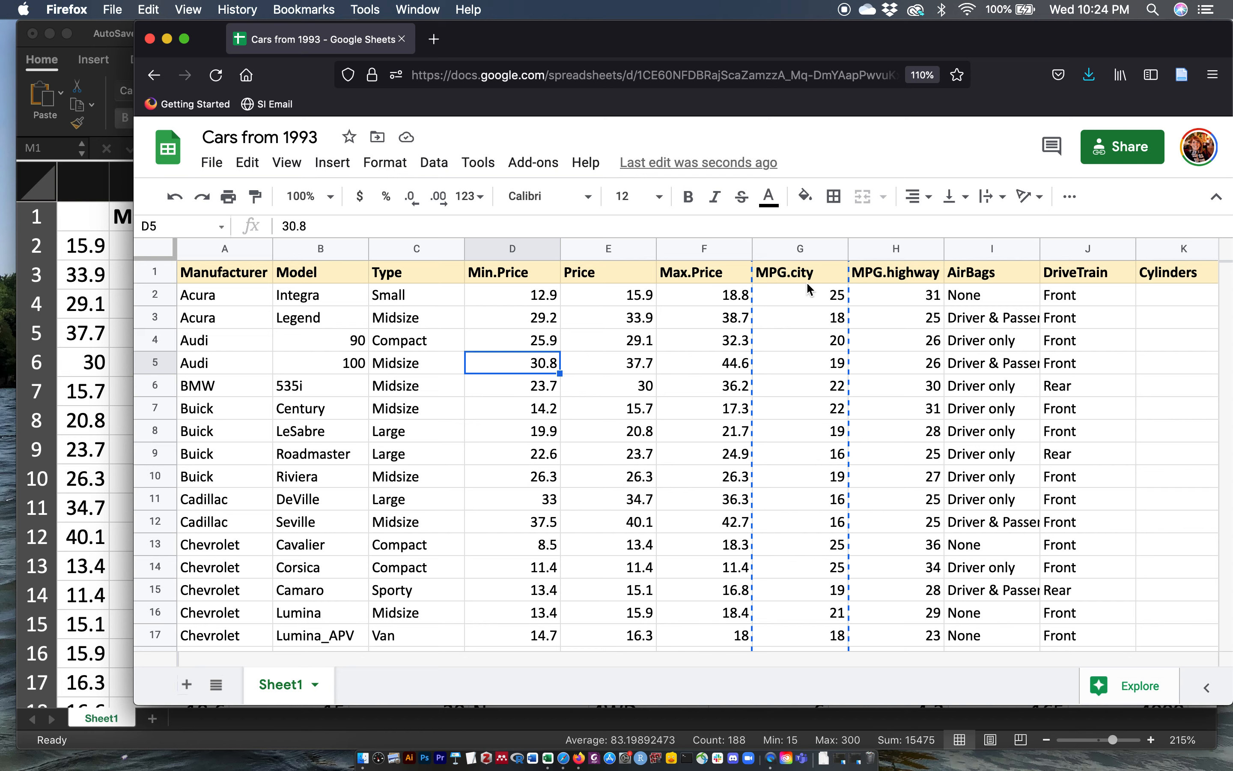
pyautogui.click(778, 249)
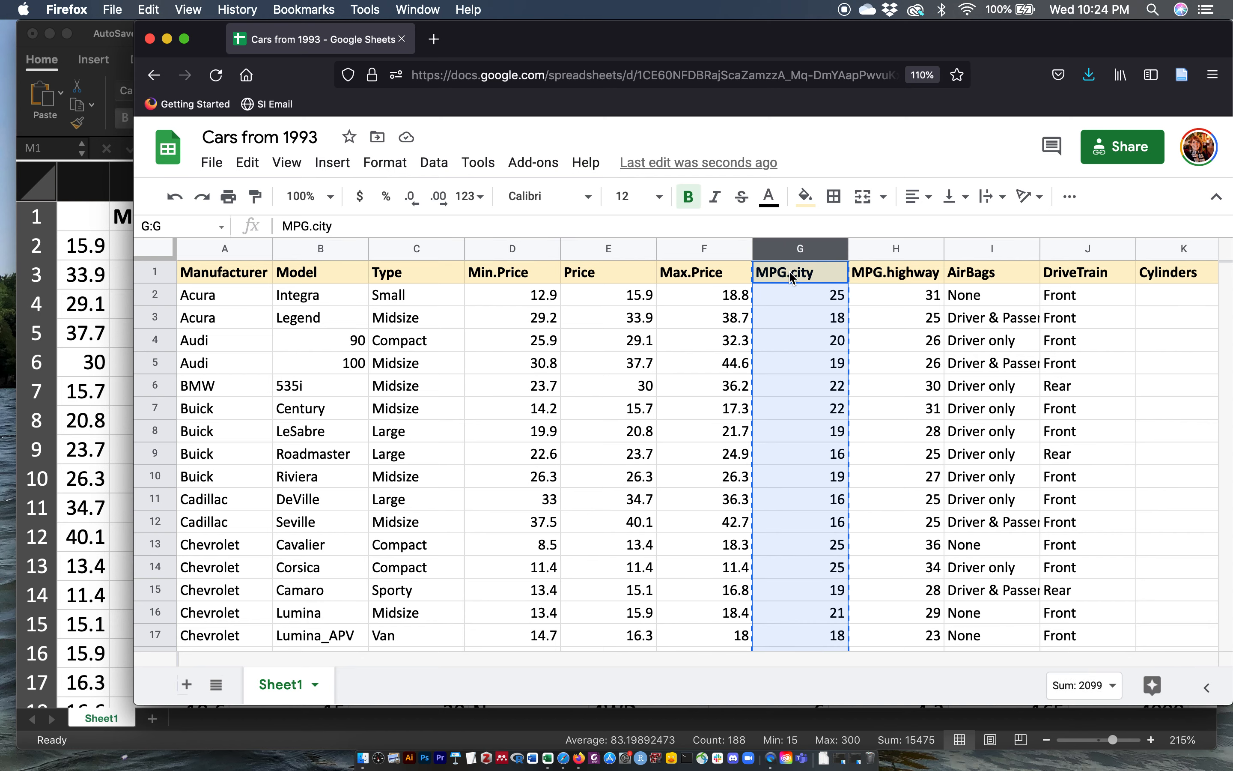
pyautogui.click(399, 252)
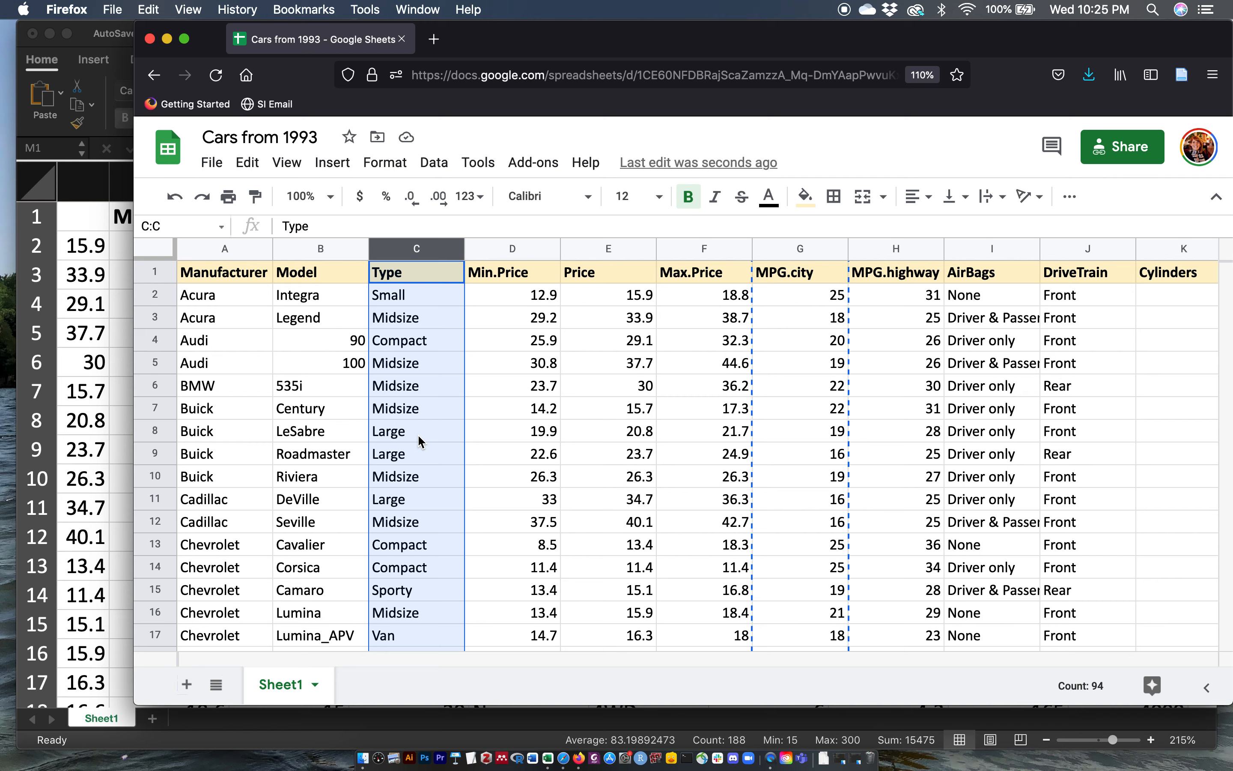
pyautogui.click(101, 395)
pyautogui.hscroll(-10, 304, 374)
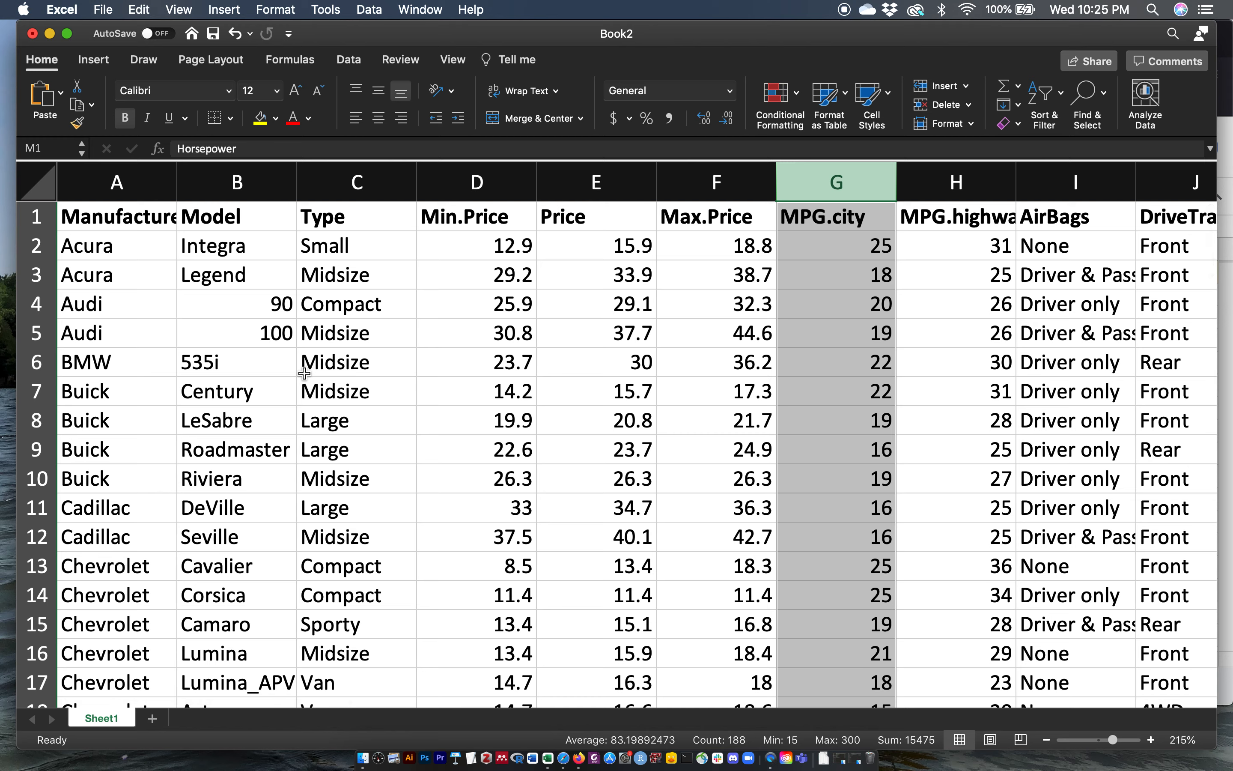
pyautogui.click(479, 359)
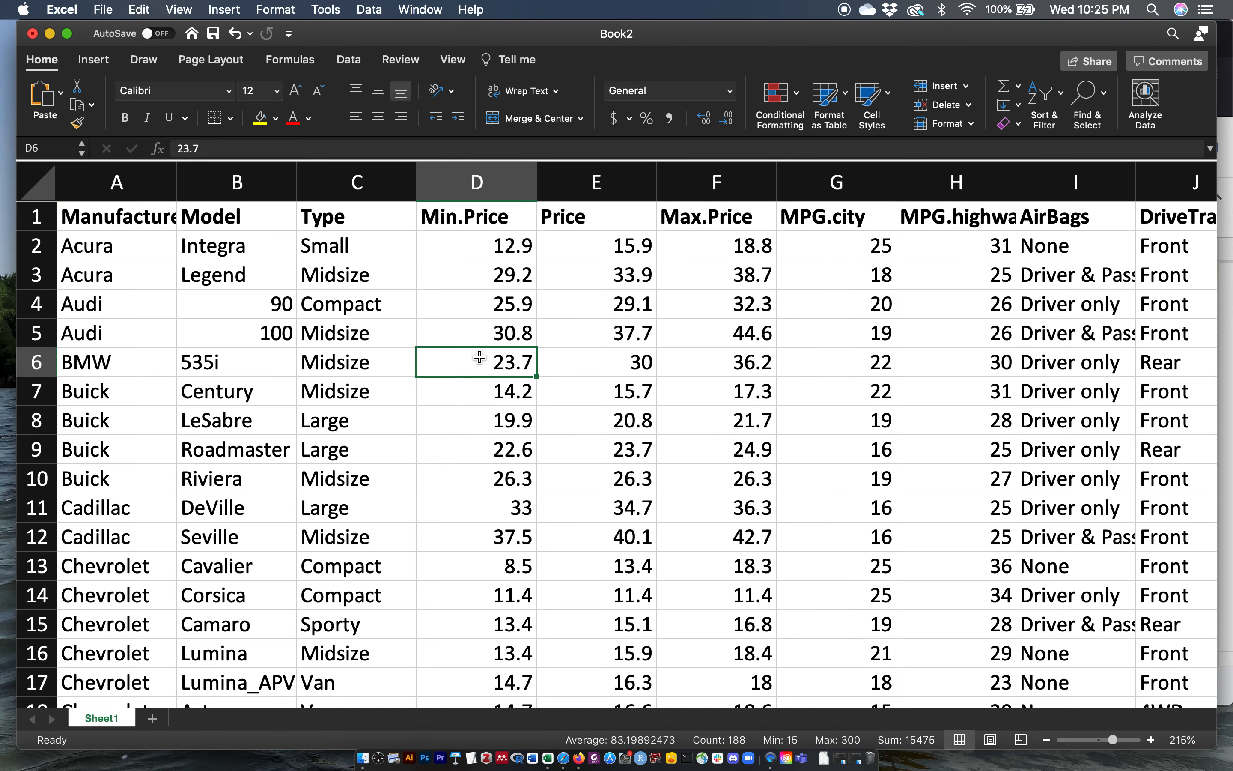
pyautogui.click(340, 187)
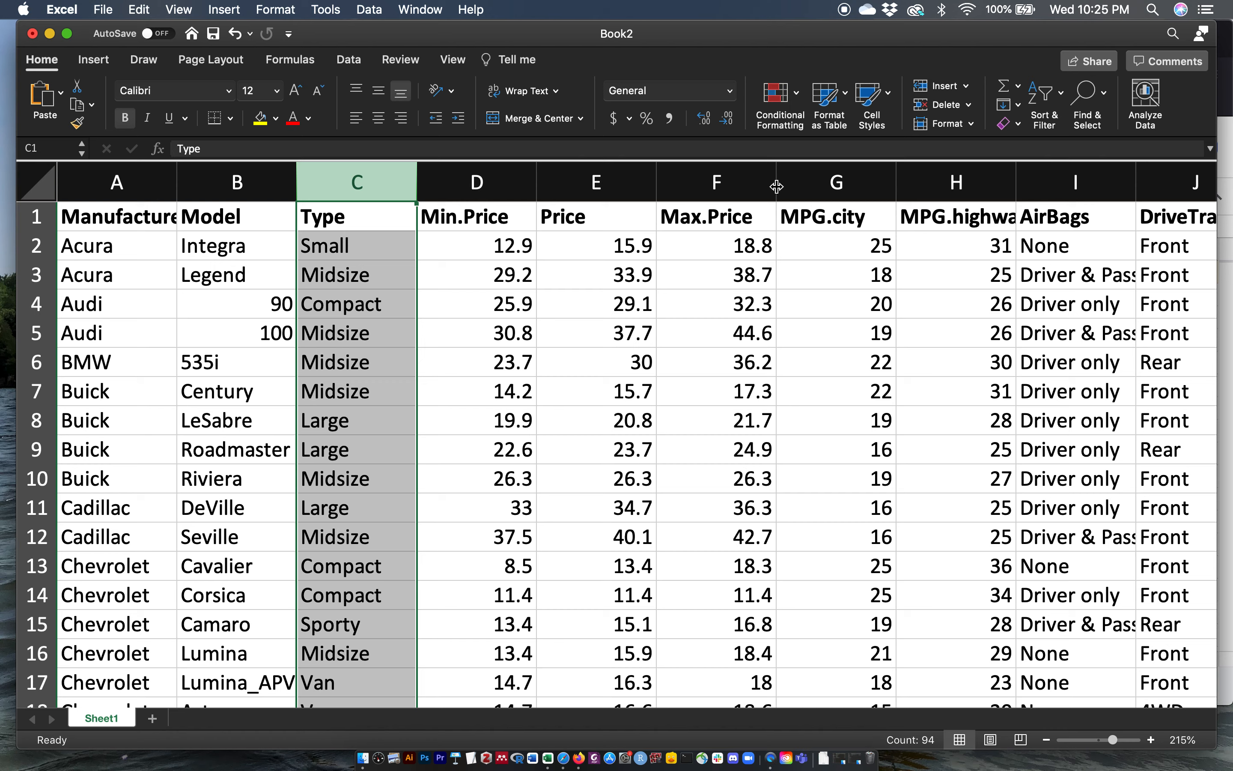
pyautogui.keyDown('super'); pyautogui.click(805, 182); pyautogui.keyUp('super')
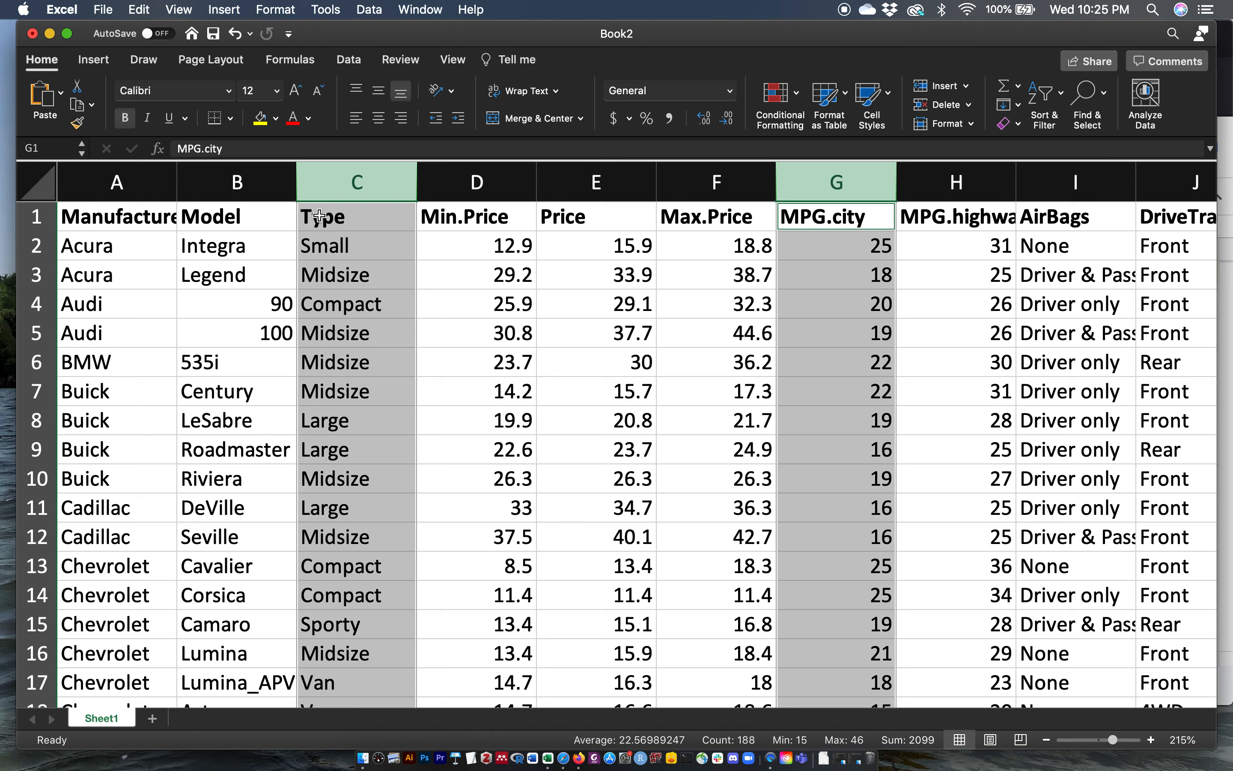
pyautogui.click(94, 65)
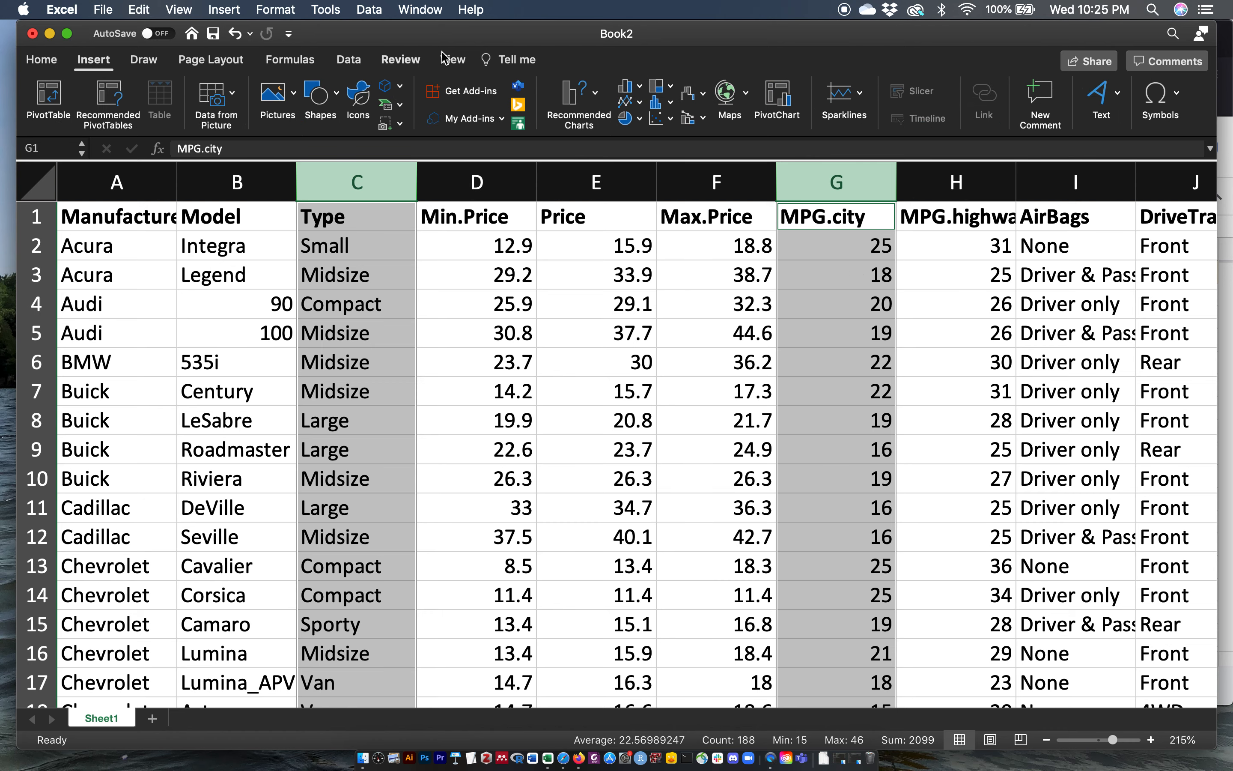
pyautogui.click(657, 110)
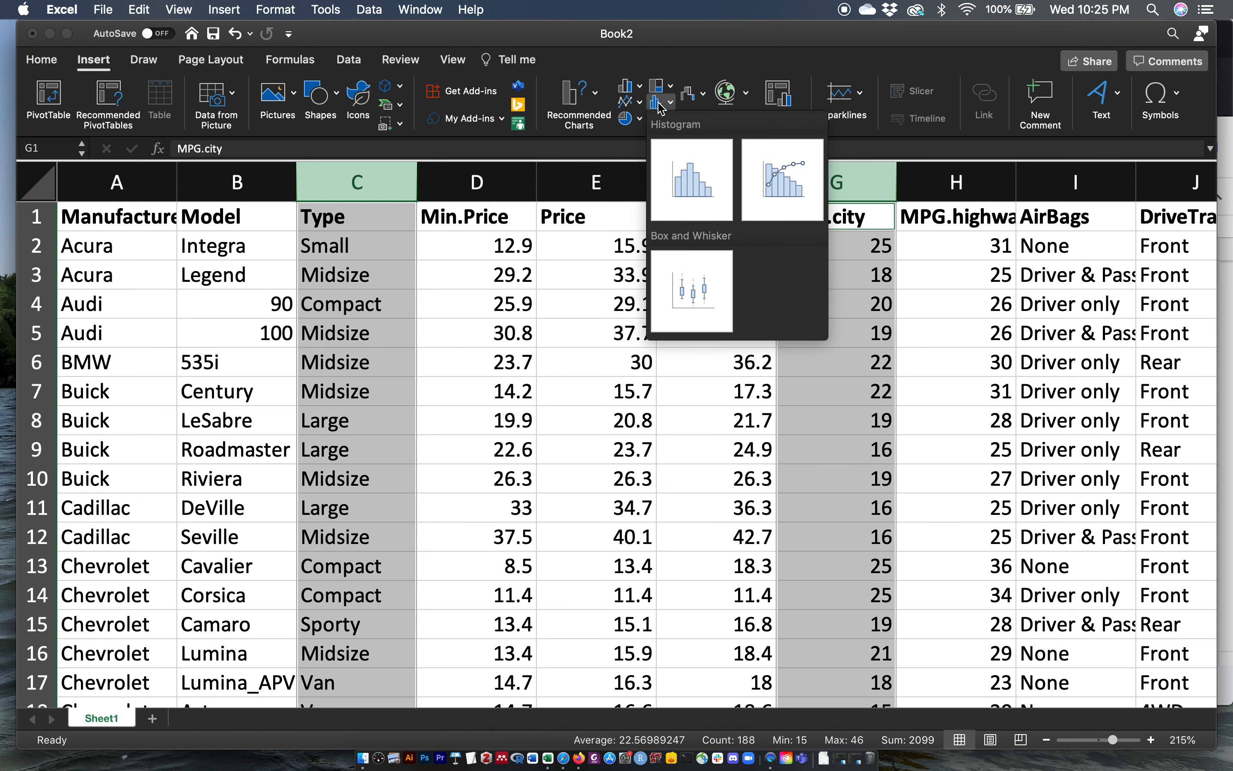
pyautogui.click(706, 288)
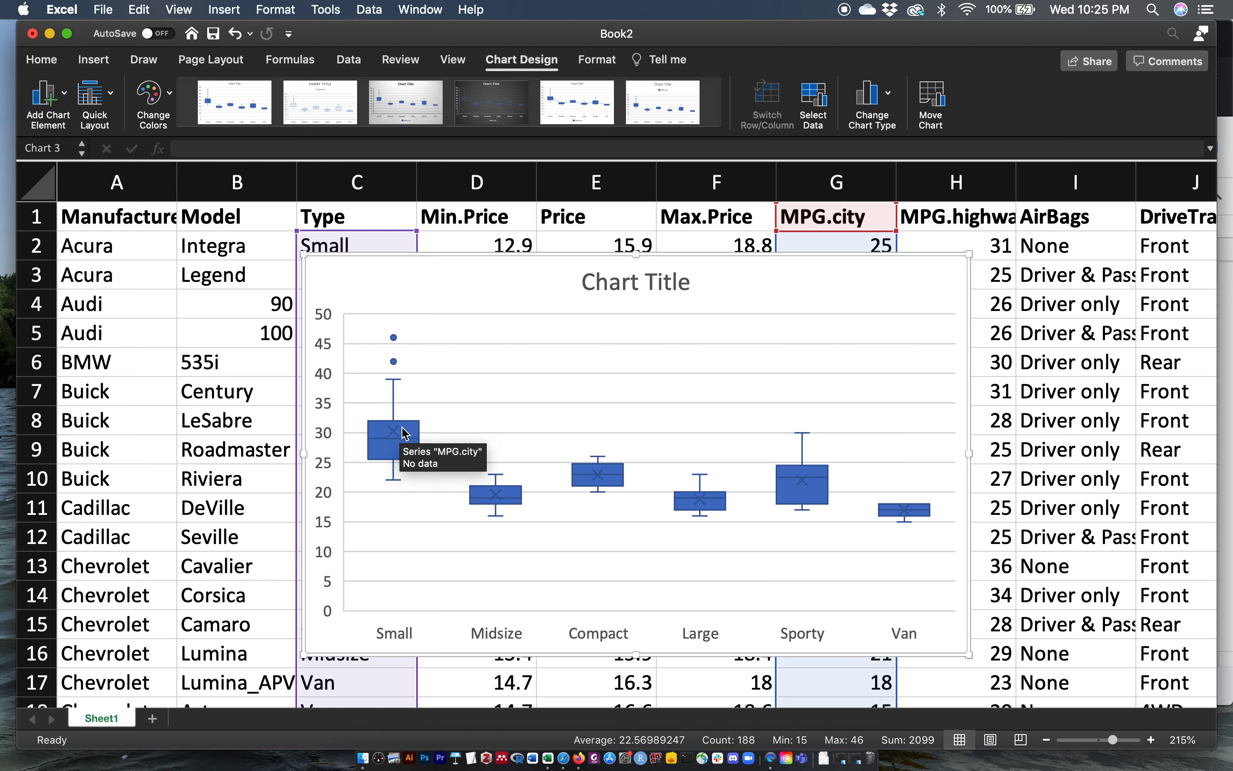
# Step: Delete the box and whisker chart
pyautogui.moveTo(702, 519)
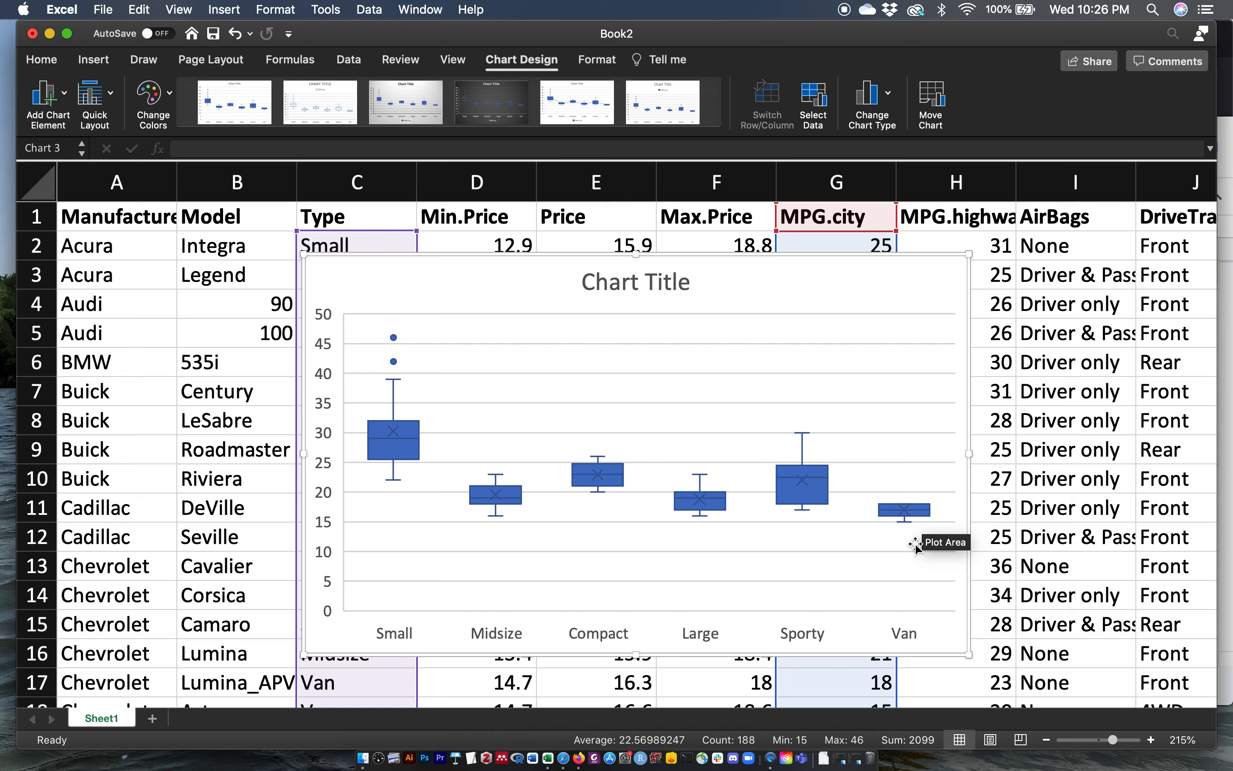
pyautogui.click(690, 257)
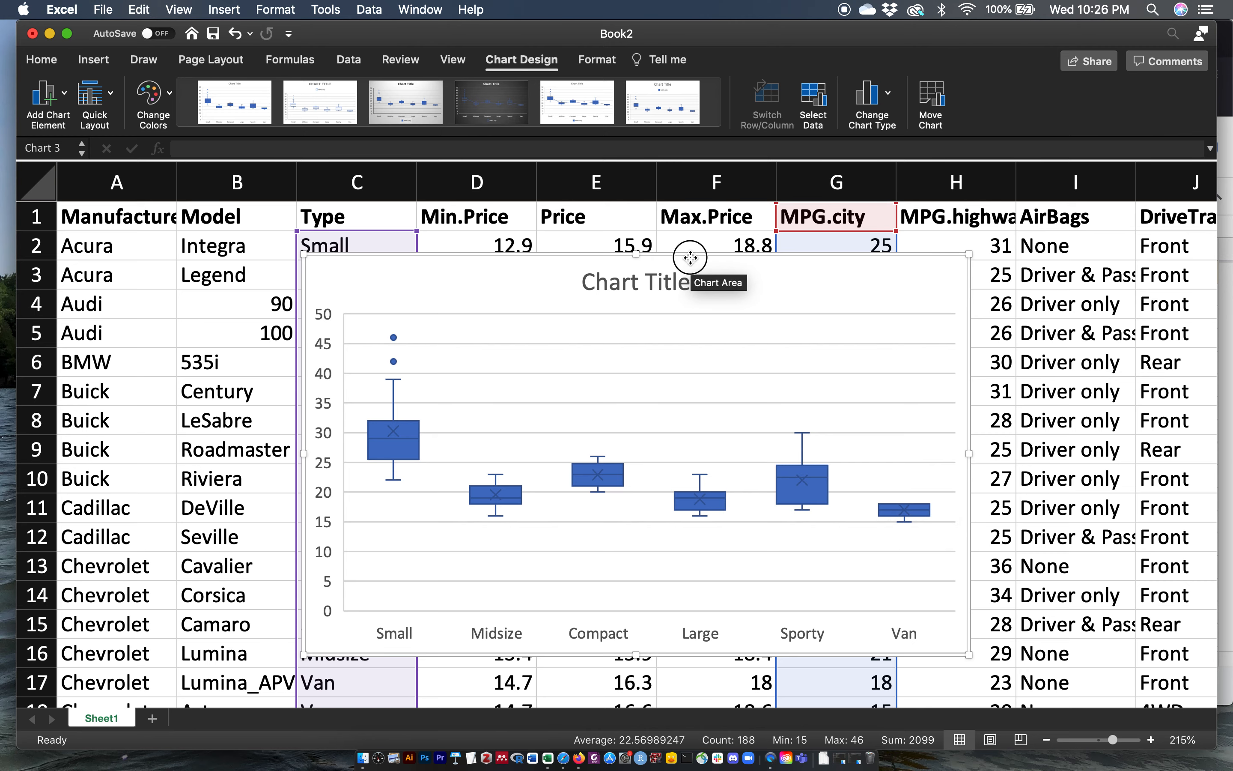
pyautogui.press('BackSpace')
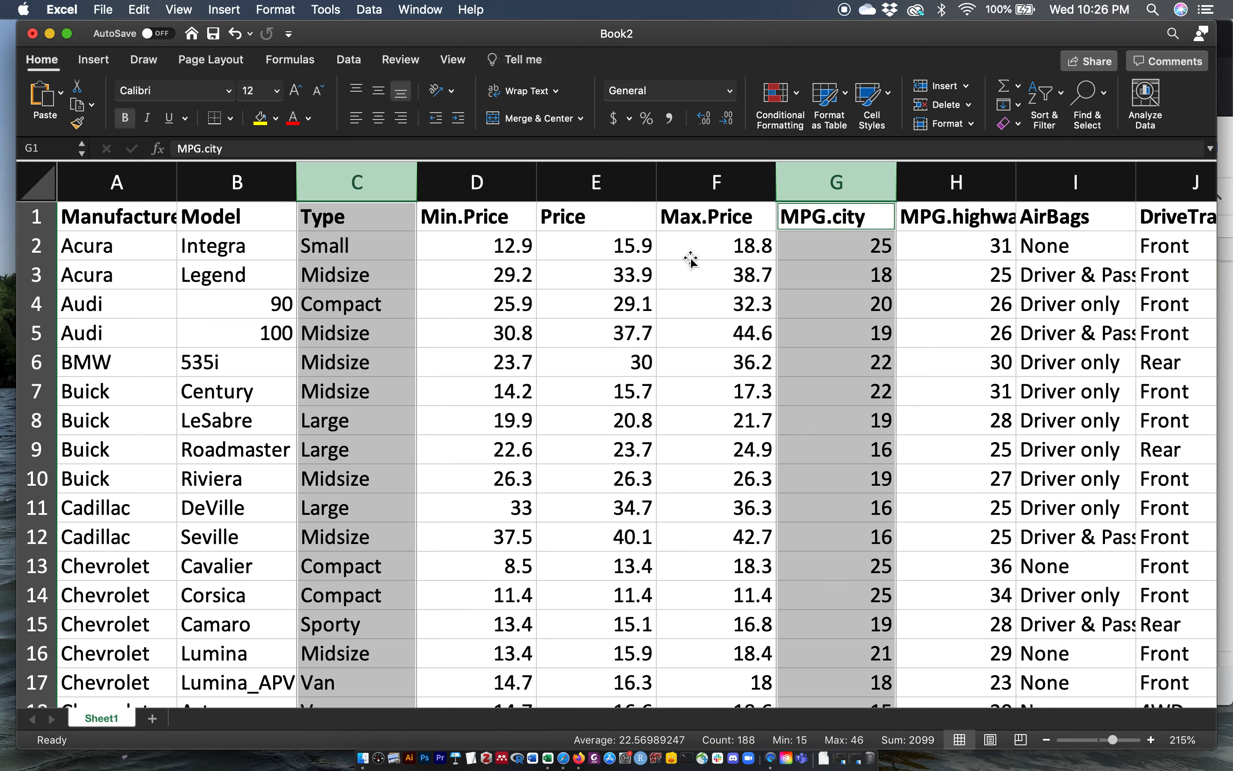
pyautogui.click(596, 284)
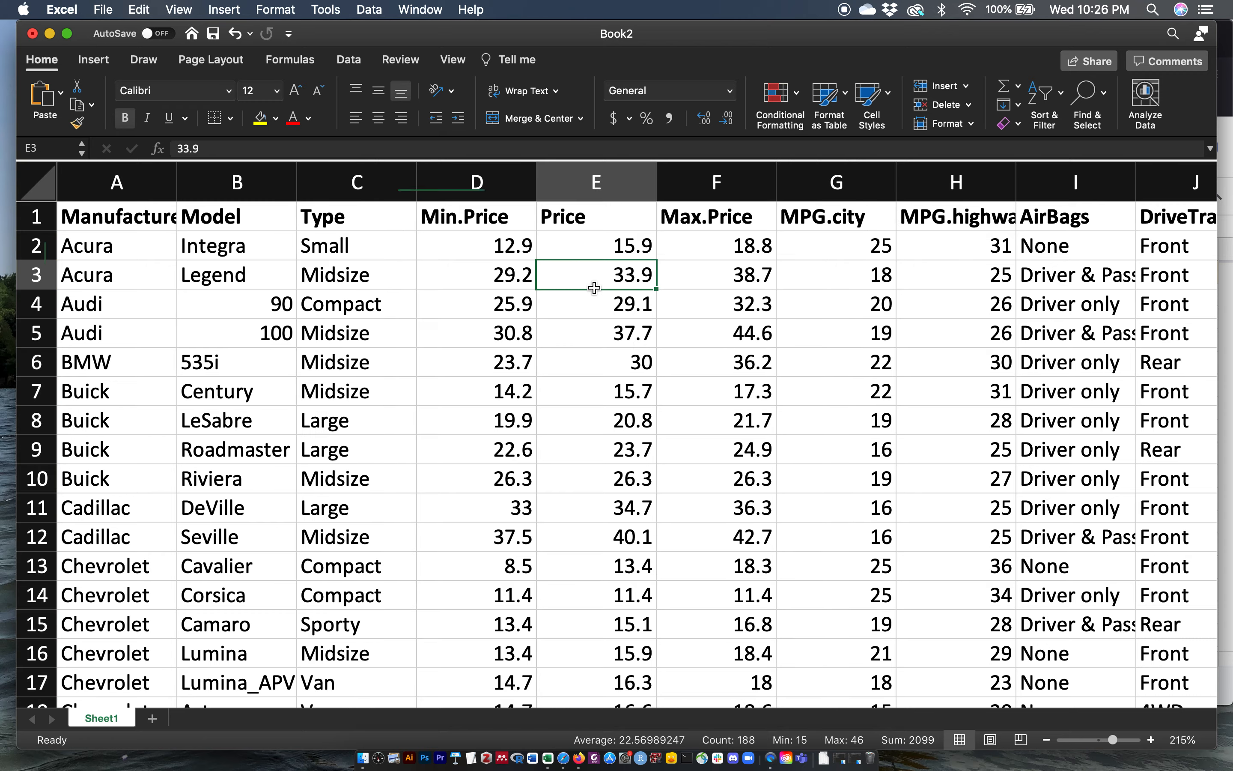
# Step: Switch to Google Sheets and scroll through the dataset's remaining columns
pyautogui.click(579, 763)
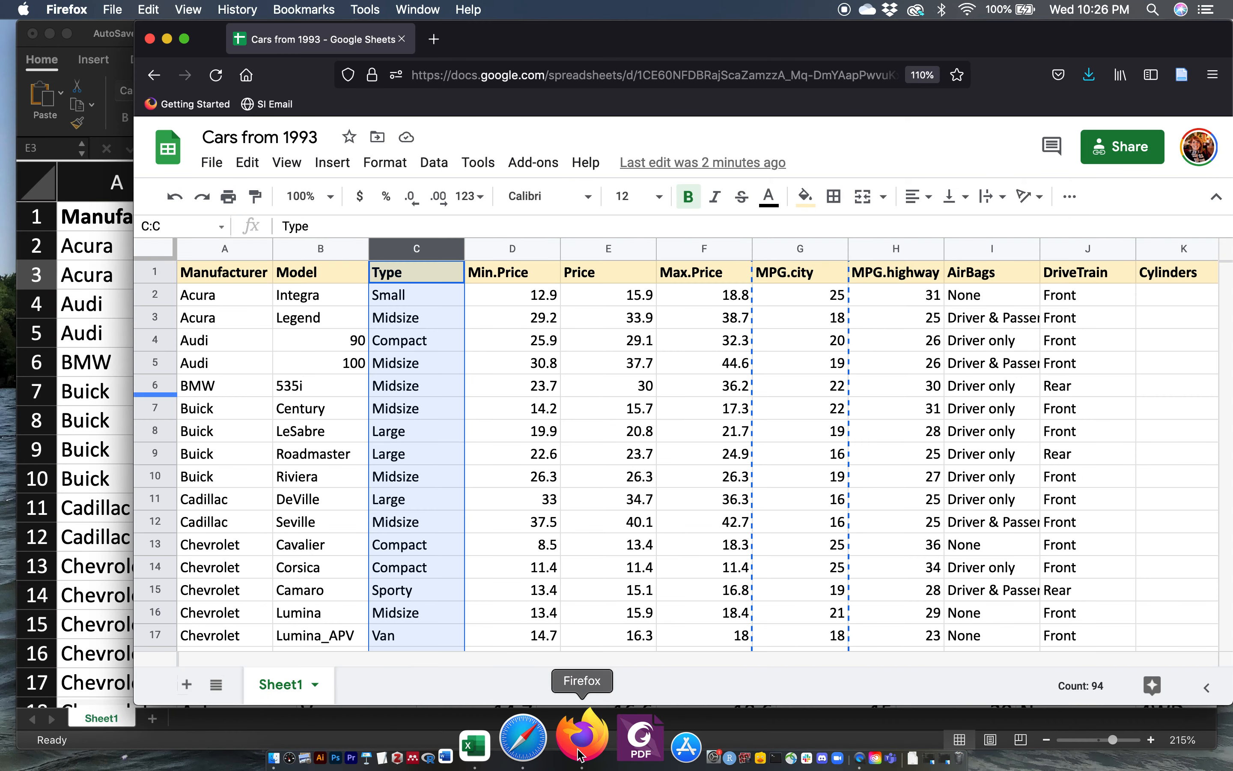
pyautogui.click(555, 339)
pyautogui.hscroll(3, 556, 339)
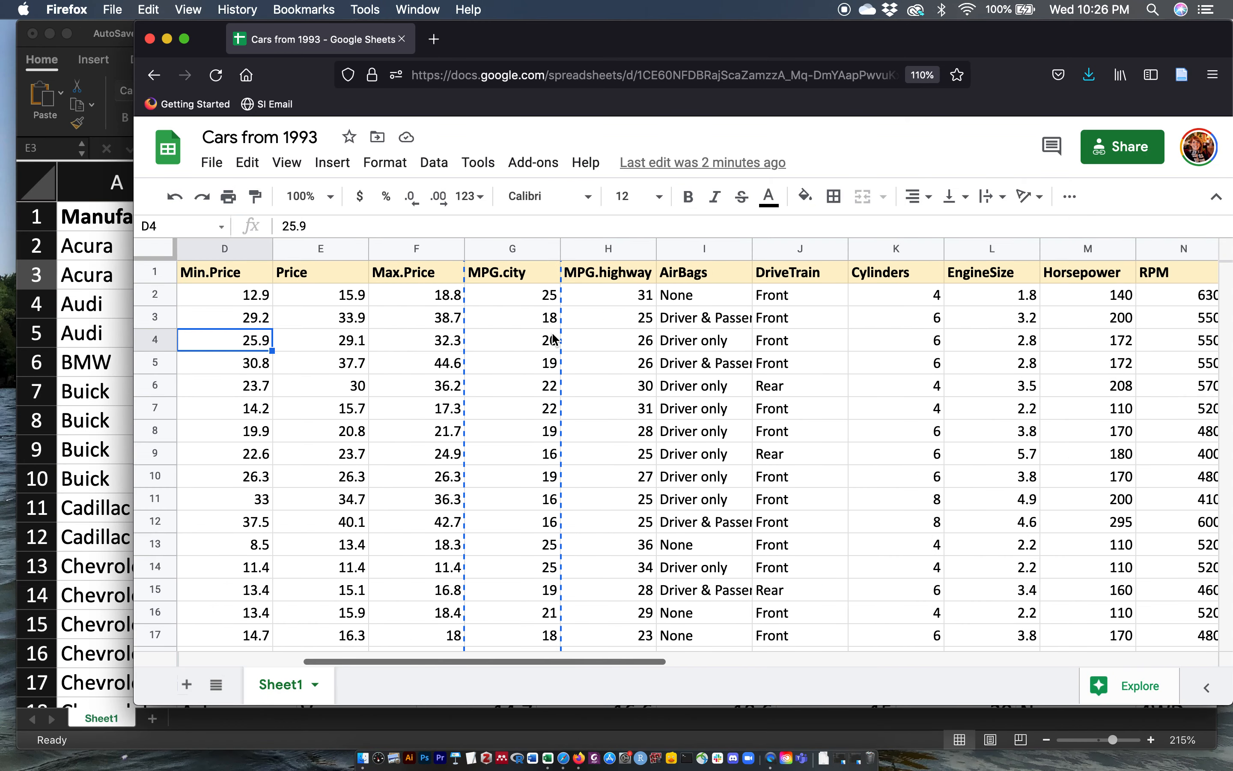
pyautogui.click(687, 246)
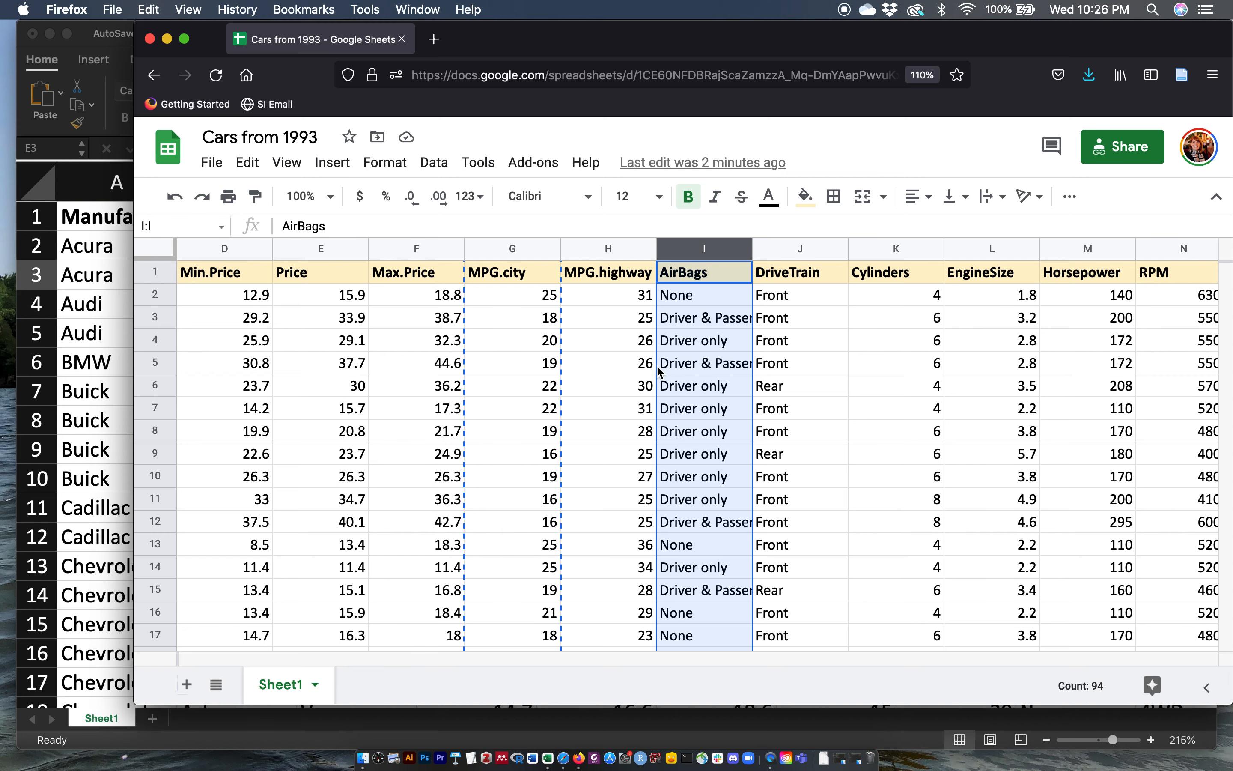
pyautogui.hscroll(5, 835, 387)
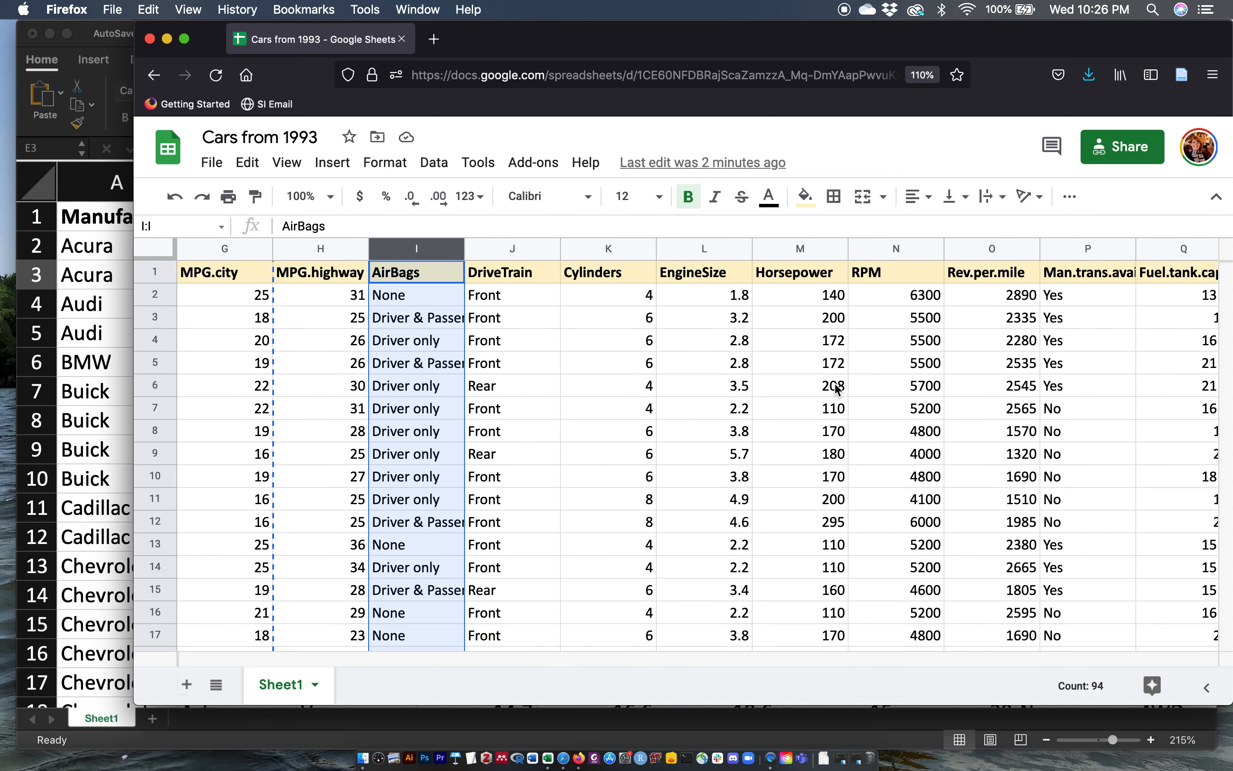
pyautogui.hscroll(2, 836, 388)
pyautogui.hscroll(-2, 836, 387)
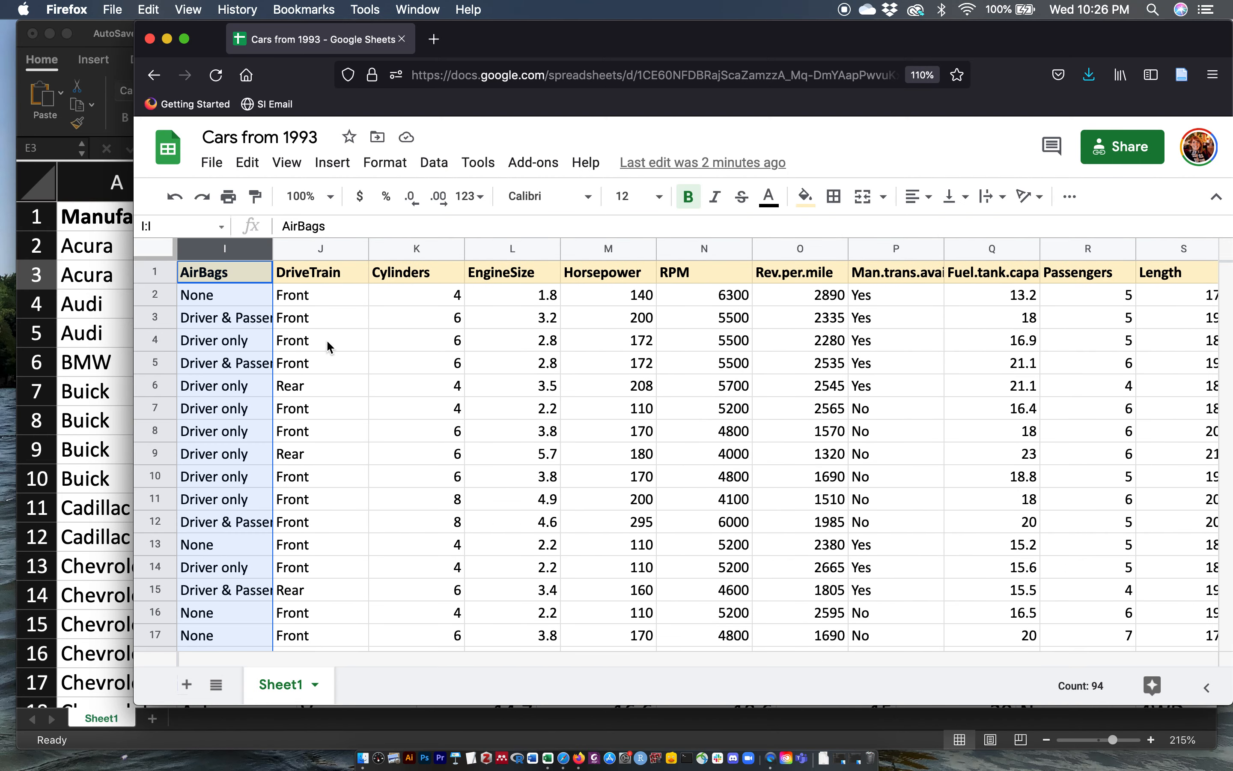
pyautogui.hscroll(7, 923, 419)
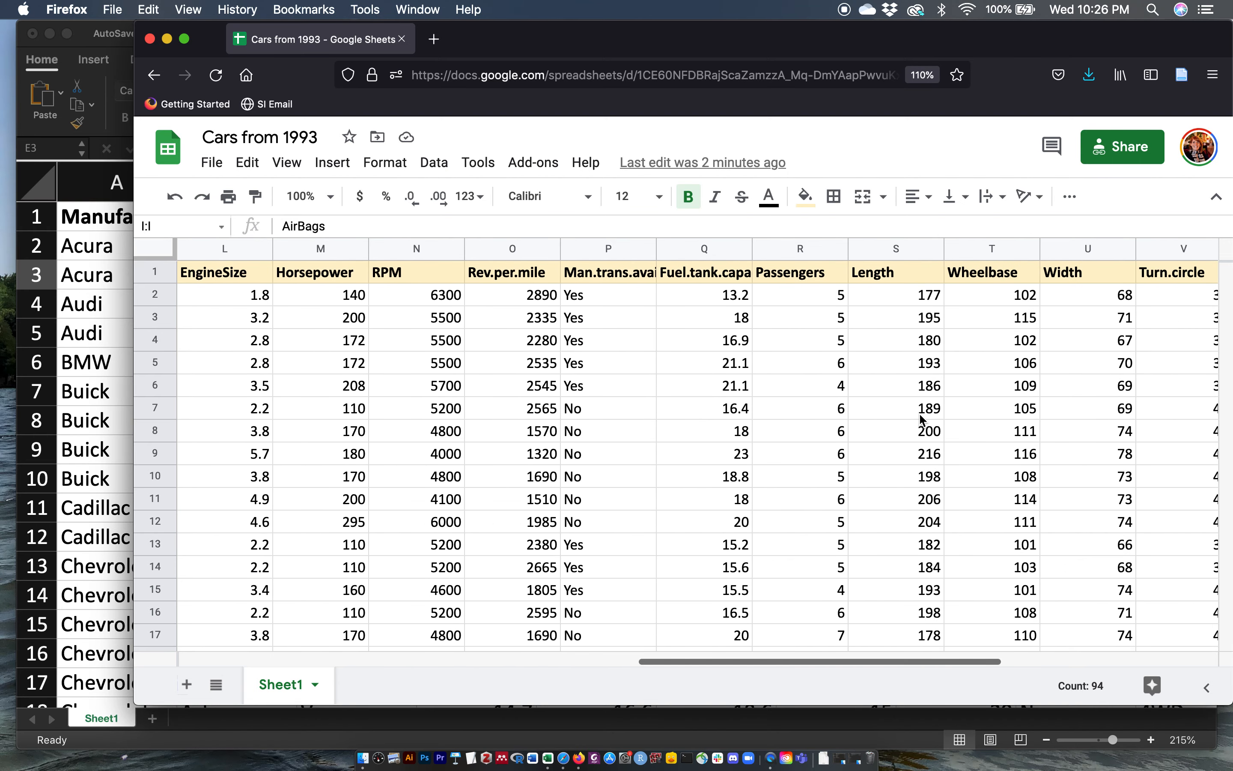
pyautogui.hscroll(1, 923, 419)
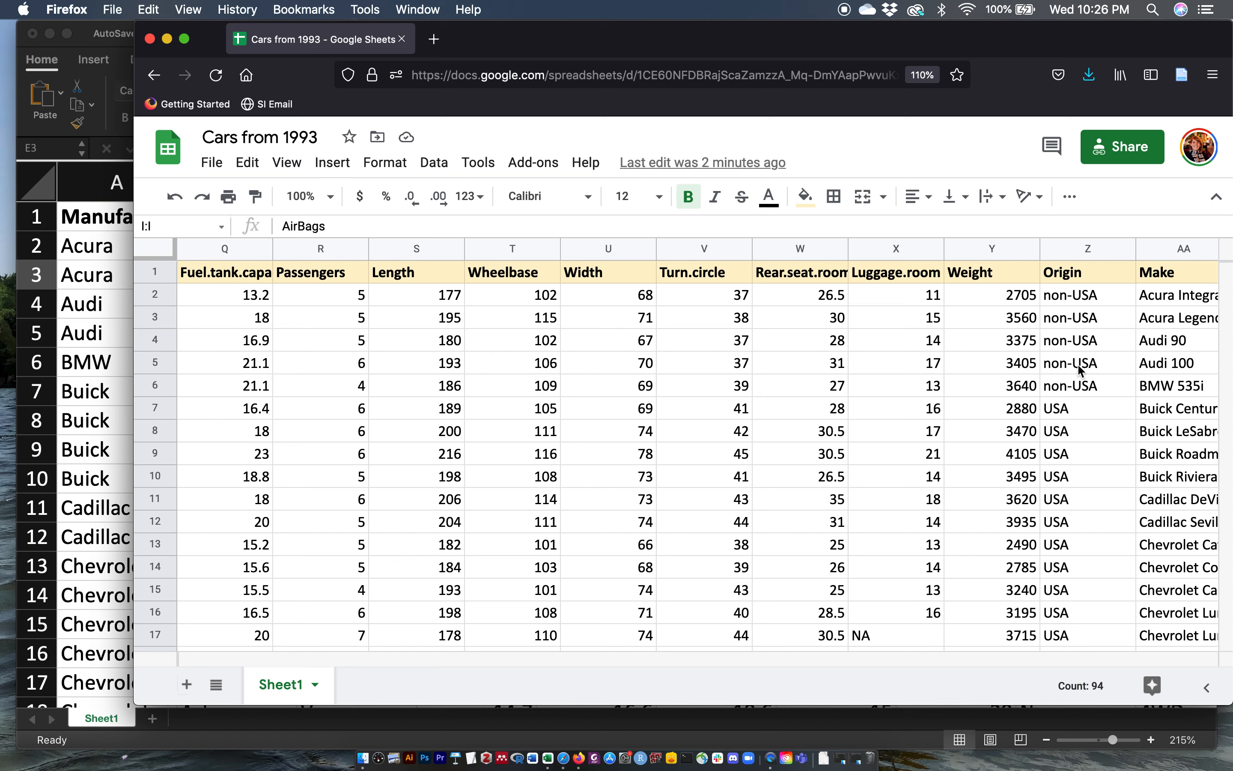
pyautogui.hscroll(-10, 1081, 370)
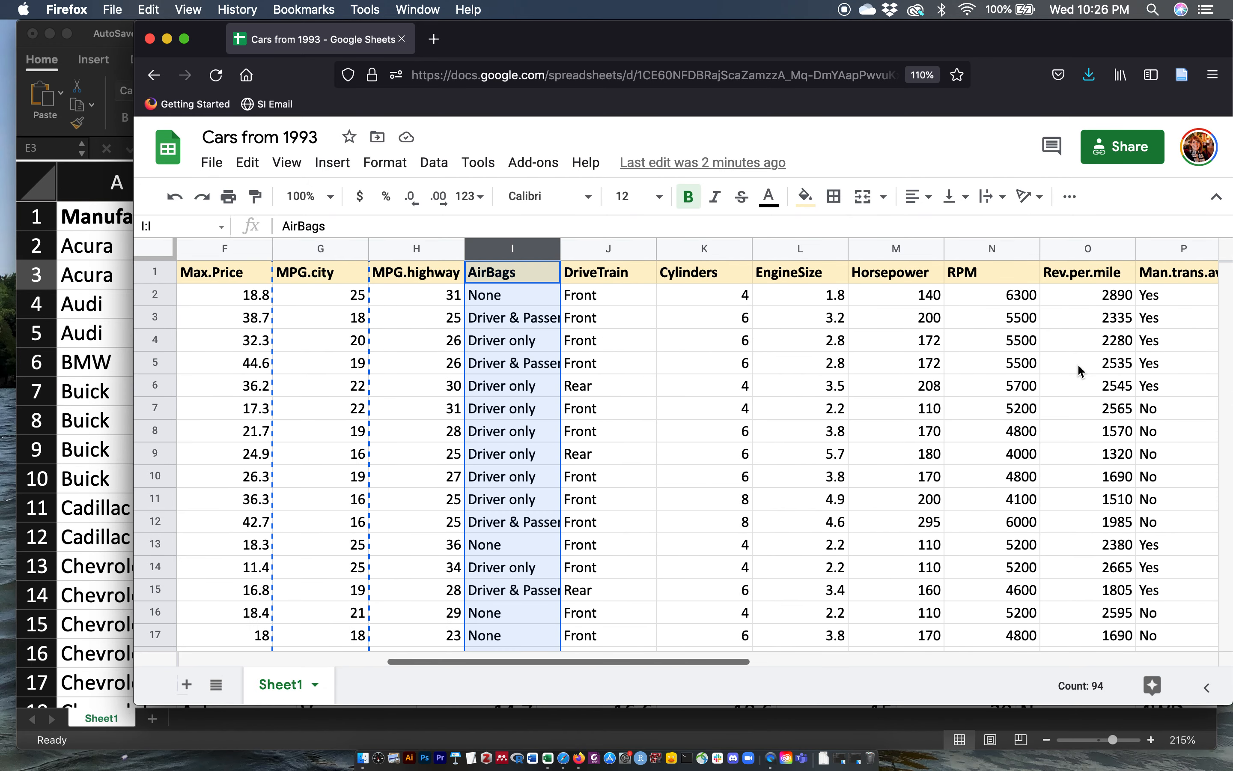
# Step: Create a pivot table from the car dataset on a new sheet
pyautogui.click(829, 308)
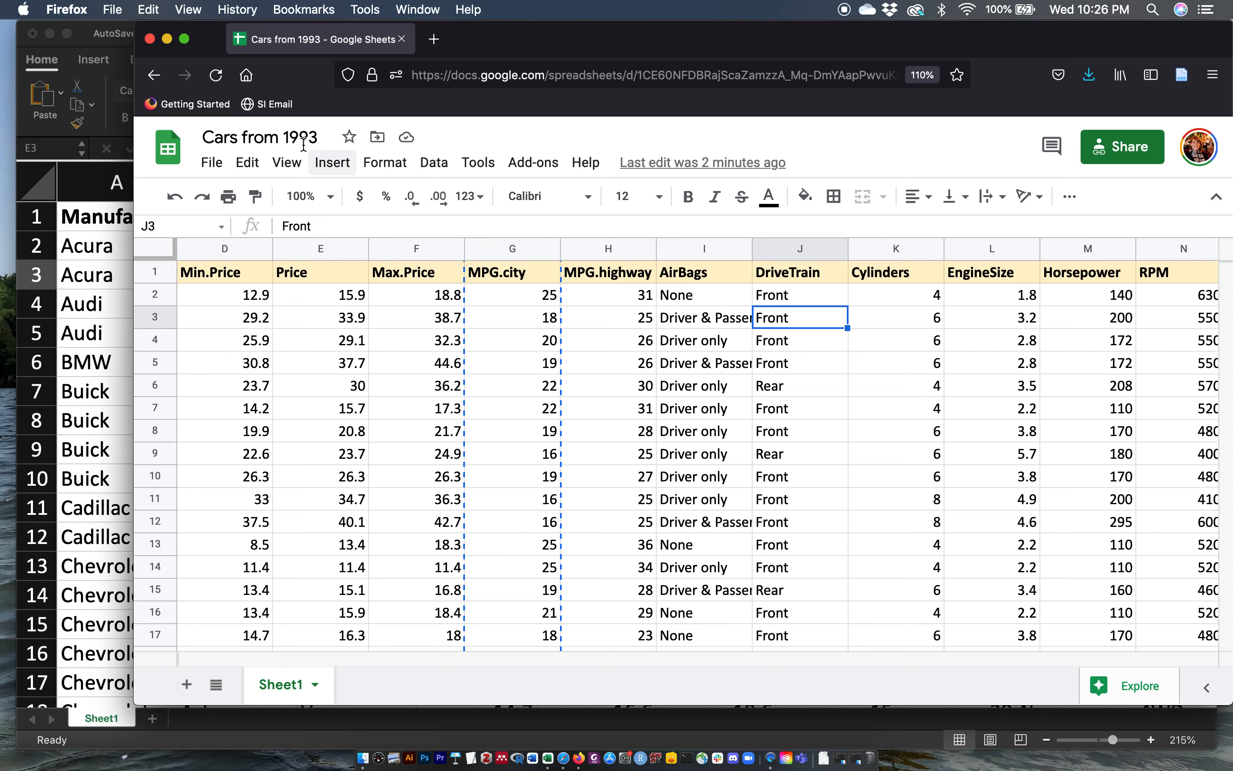
pyautogui.click(437, 161)
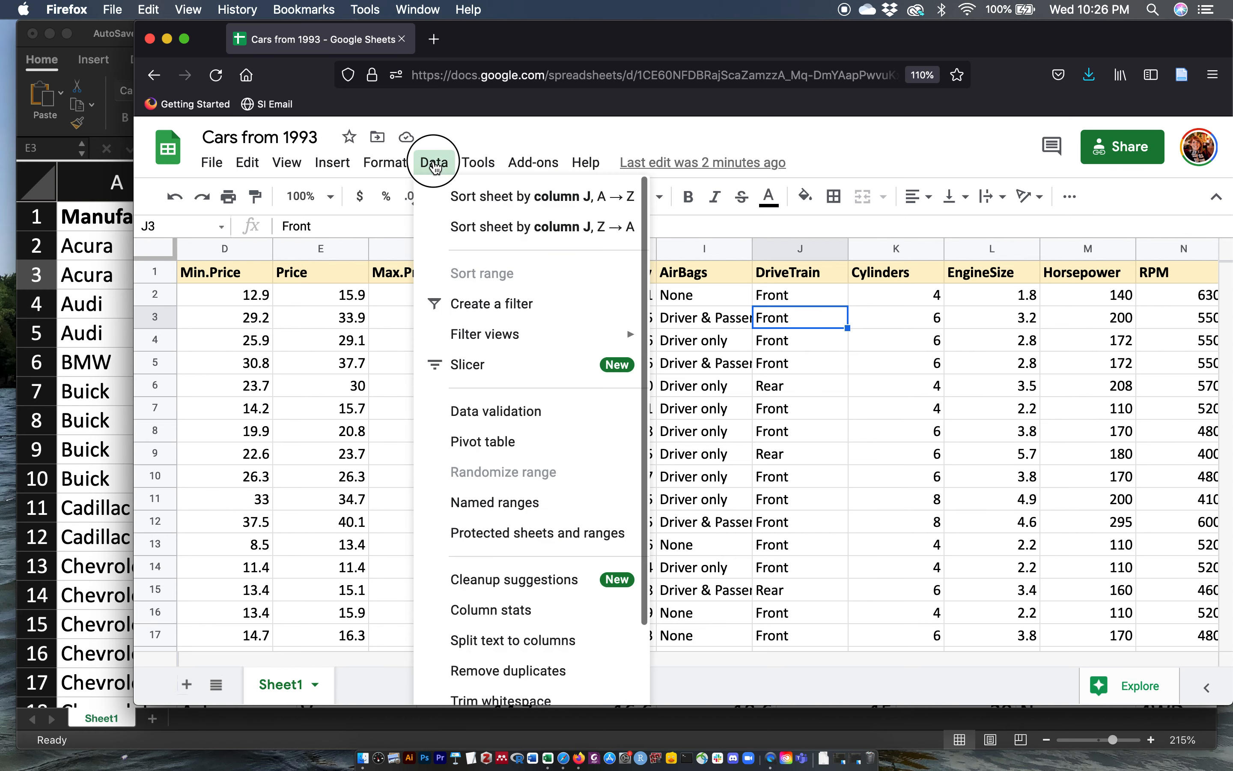
pyautogui.click(481, 455)
pyautogui.click(785, 530)
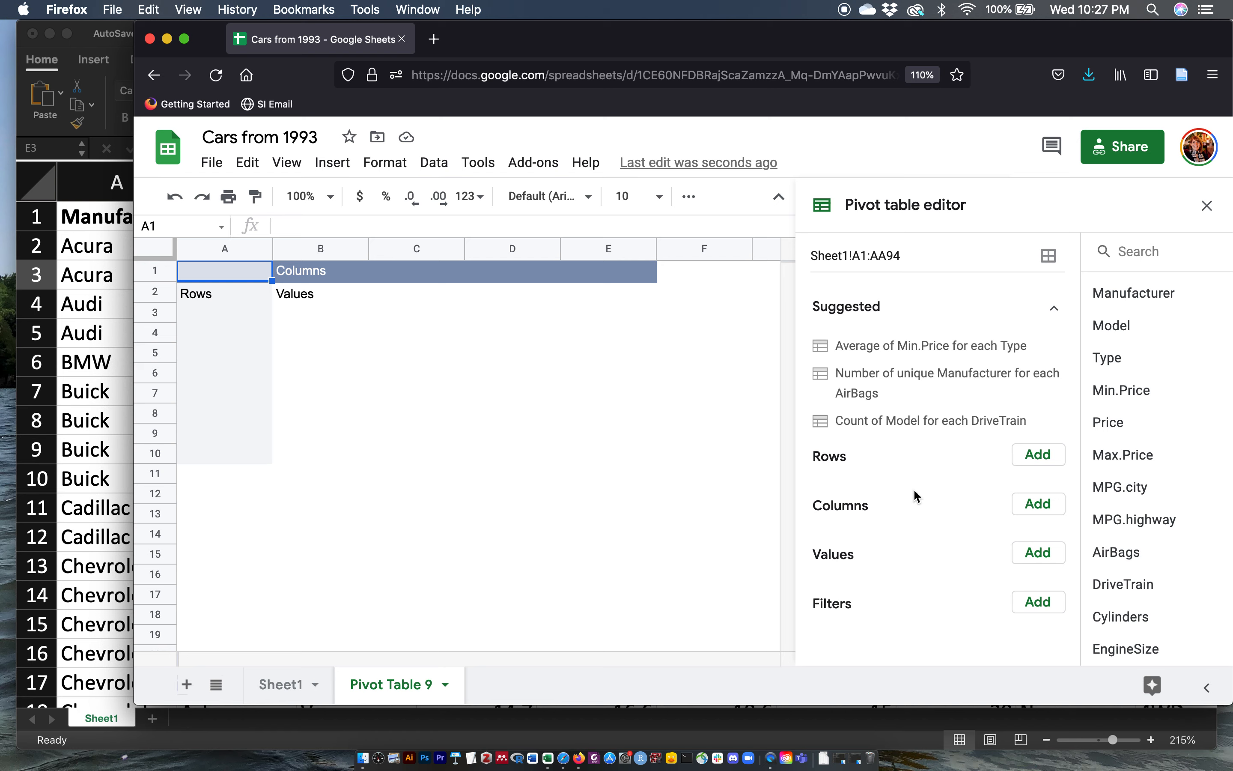
# Step: Add AirBags as the pivot table's rows and Origin as its columns
pyautogui.click(1035, 459)
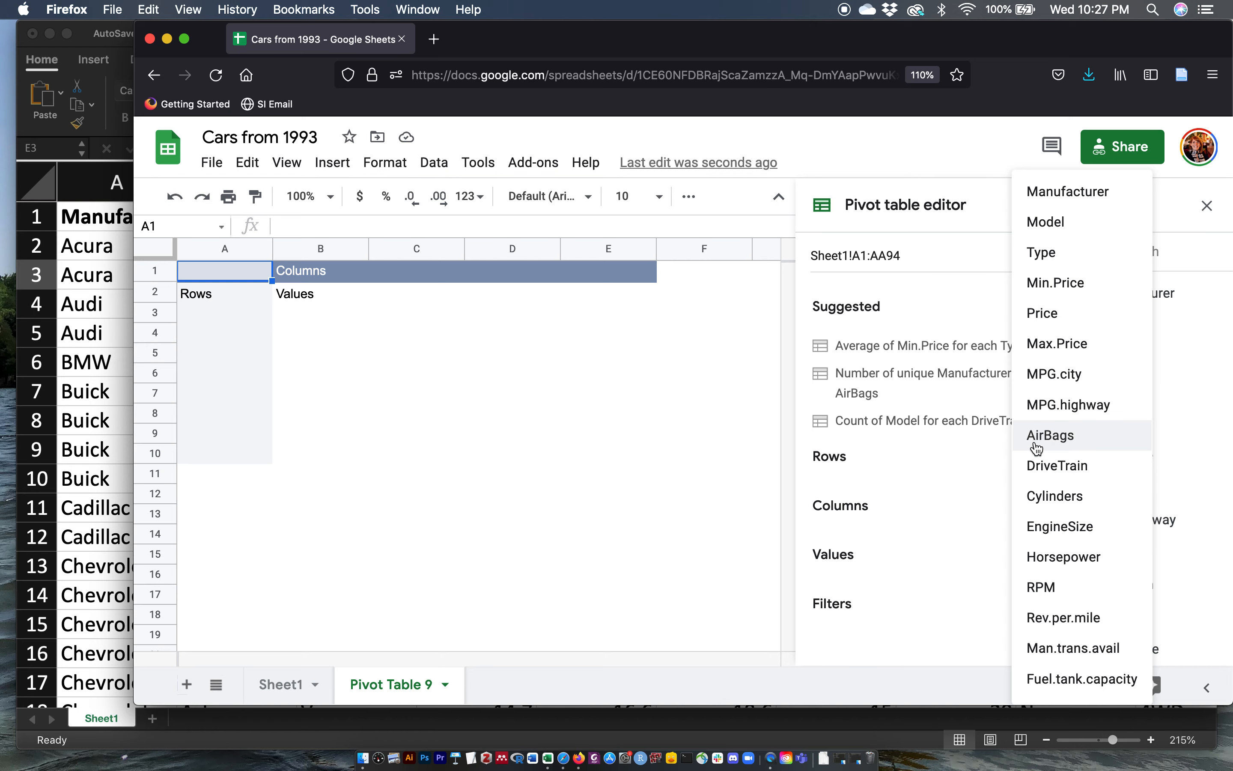
pyautogui.click(1034, 435)
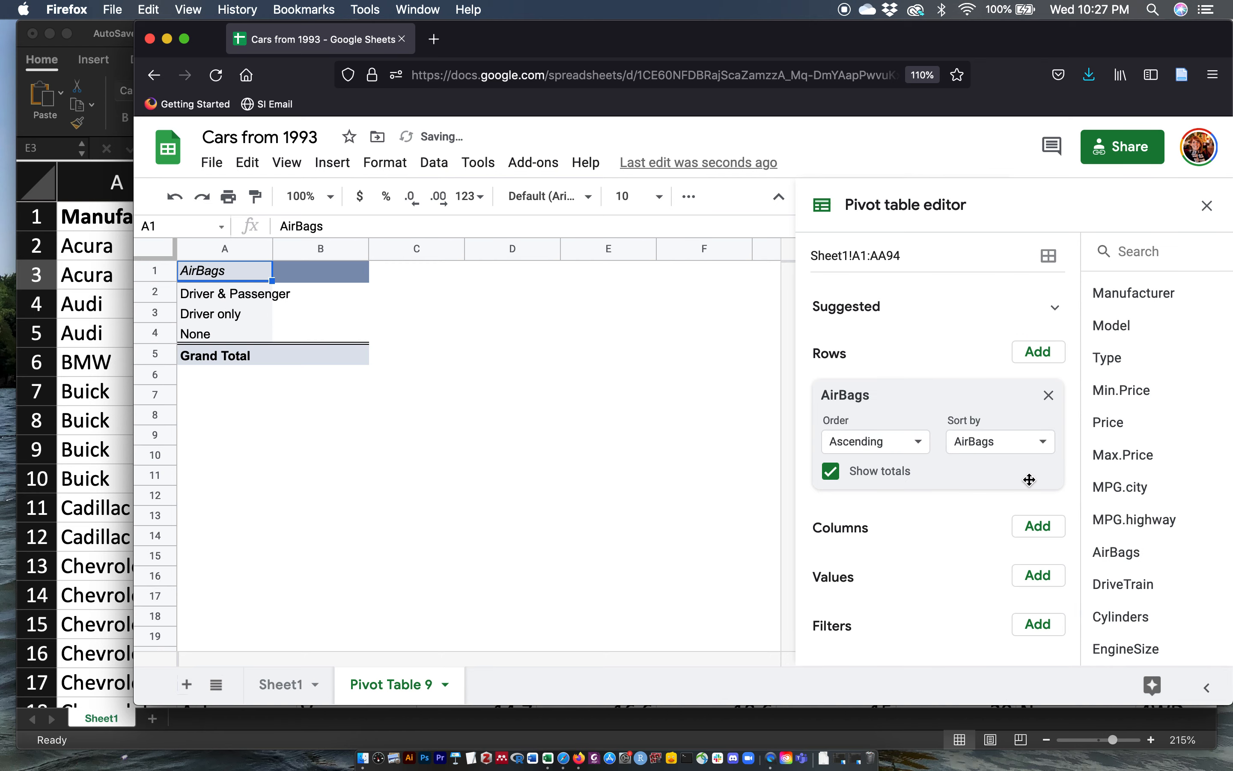
pyautogui.click(1037, 520)
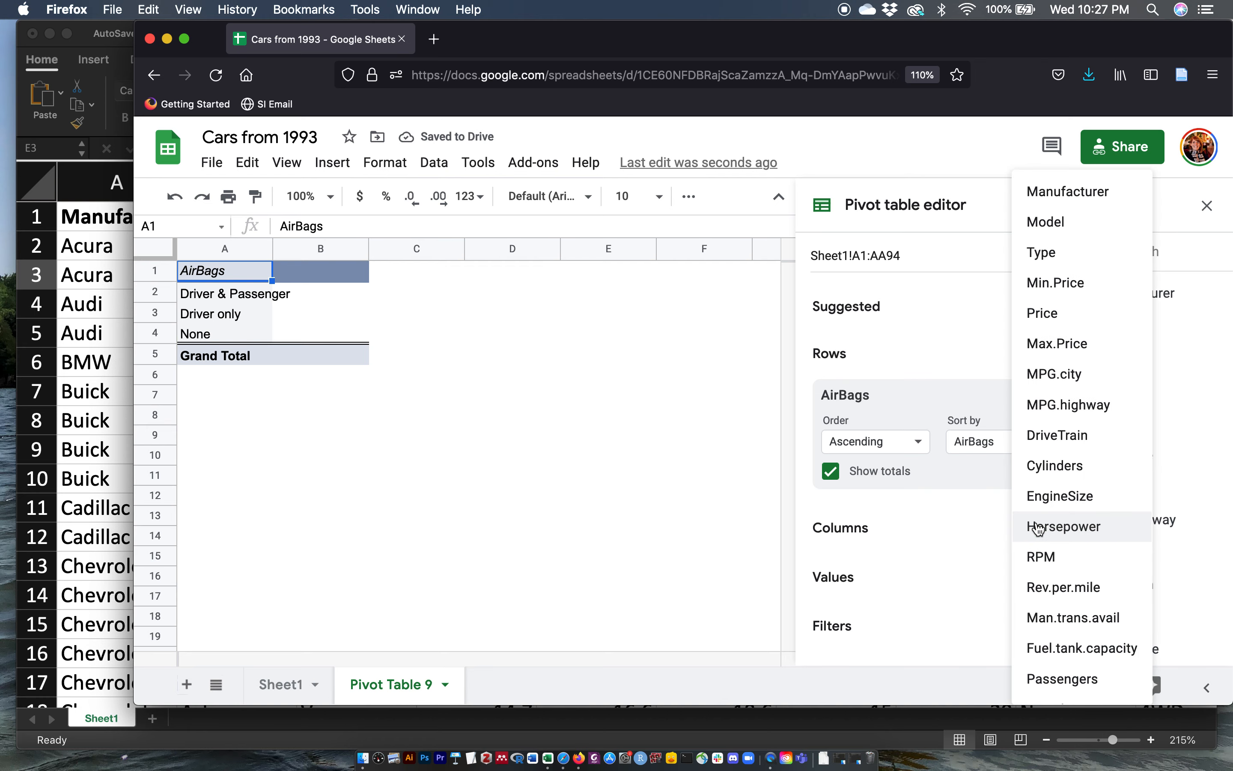
pyautogui.scroll(-5, 1051, 516)
pyautogui.click(1045, 651)
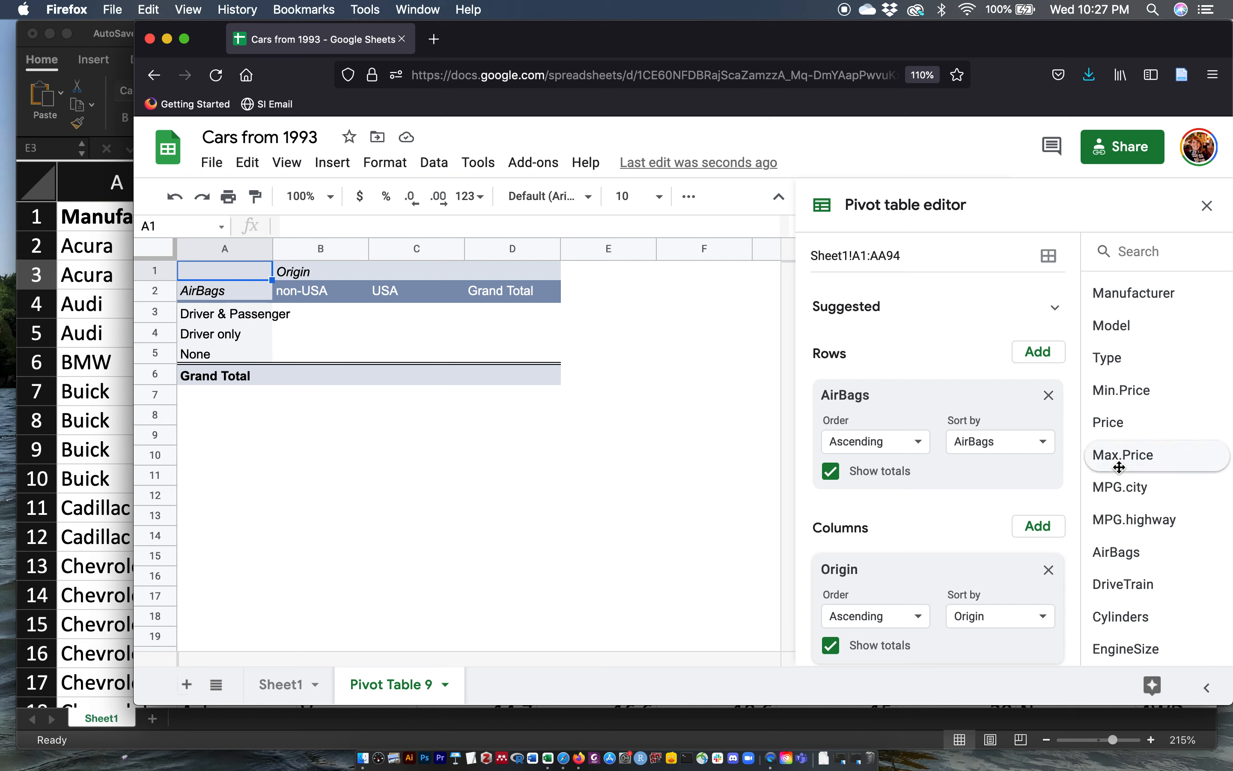
# Step: Add AirBags as the pivot table's values, summarized by COUNTA
pyautogui.scroll(-3, 998, 502)
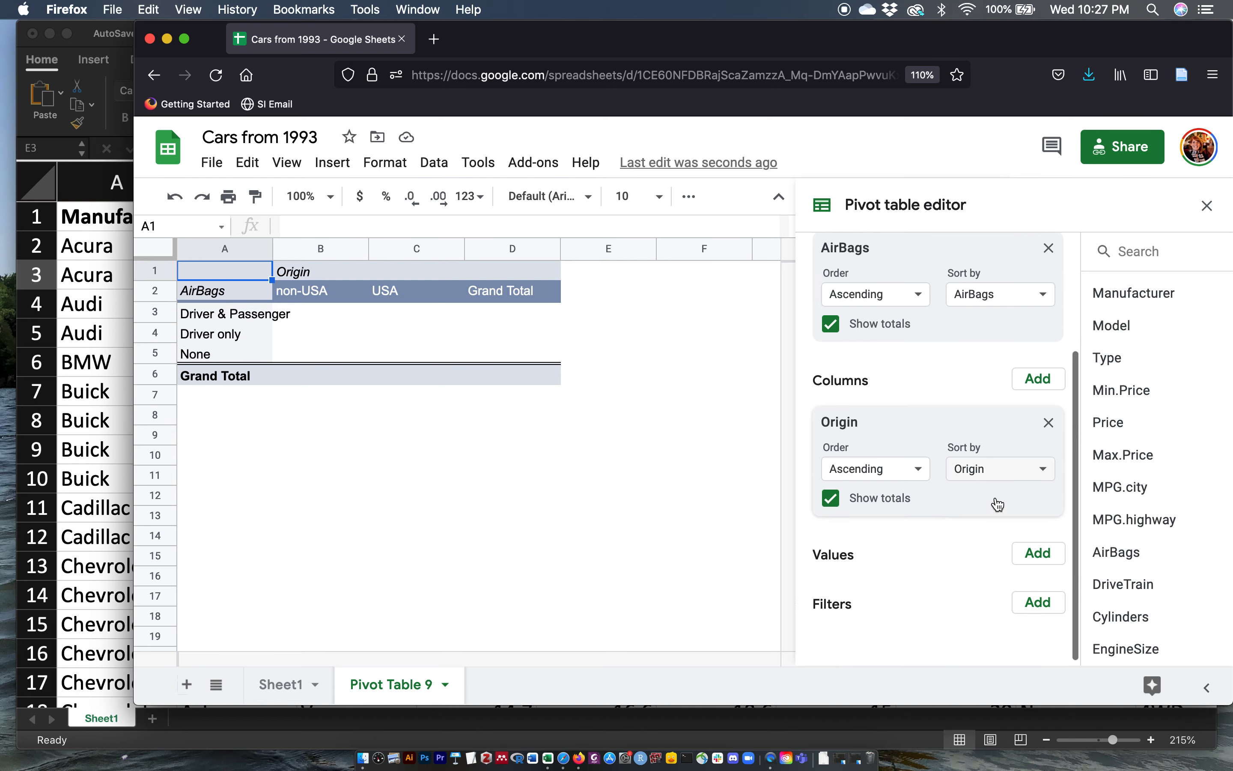
pyautogui.click(1038, 551)
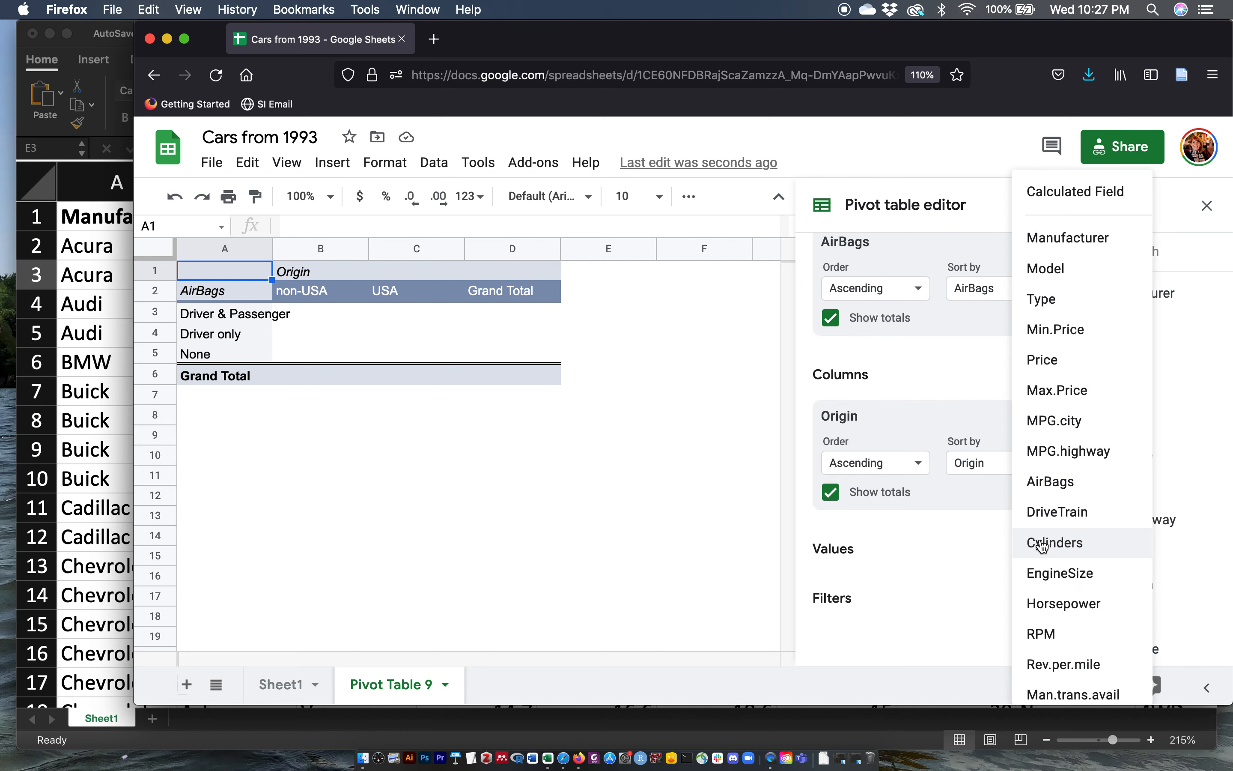
pyautogui.click(1042, 482)
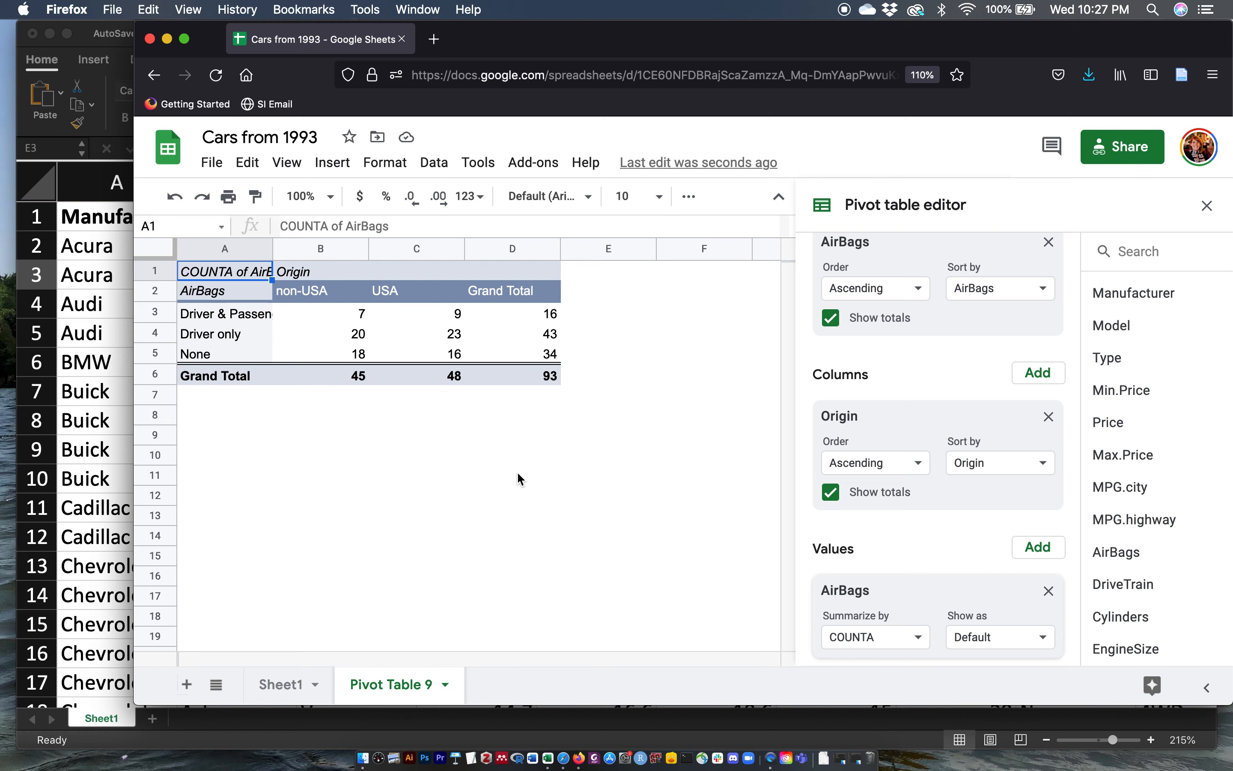
# Step: Select the pivot table's AirBags and Origin counts and insert a column chart of them
pyautogui.press('super+equal')
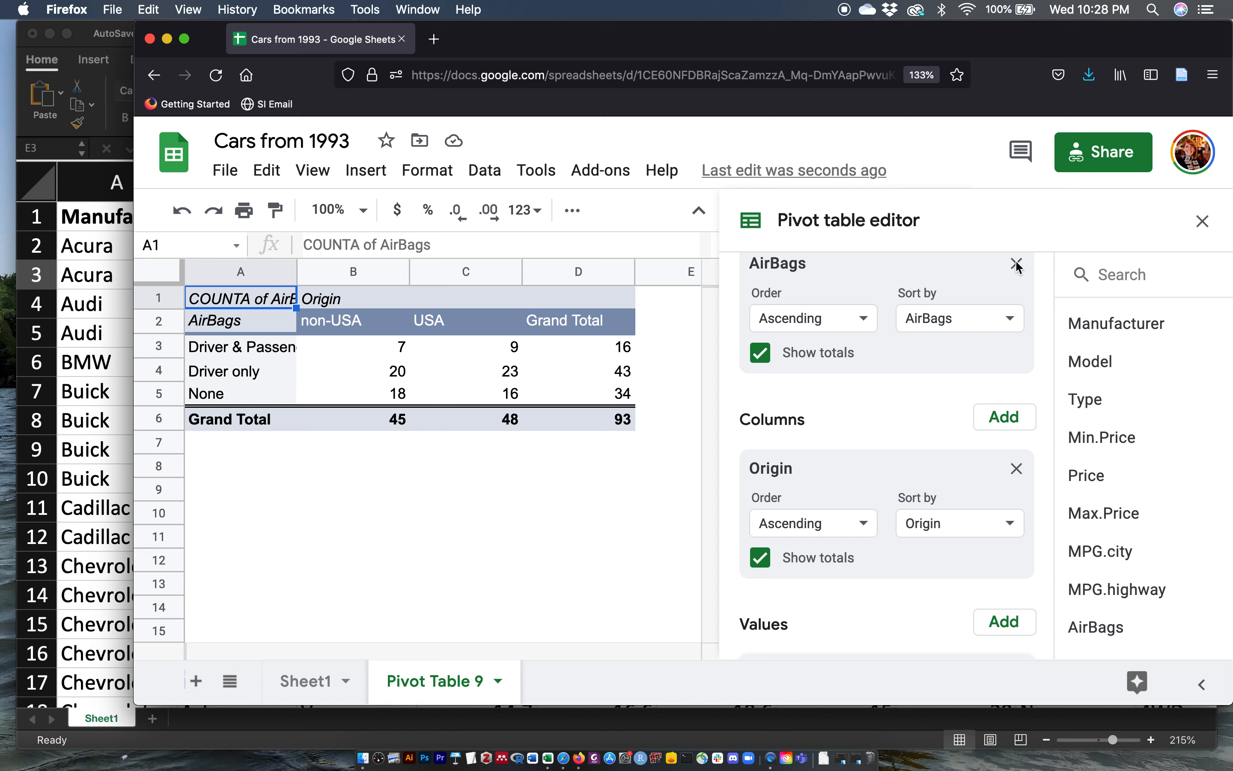
pyautogui.click(1202, 221)
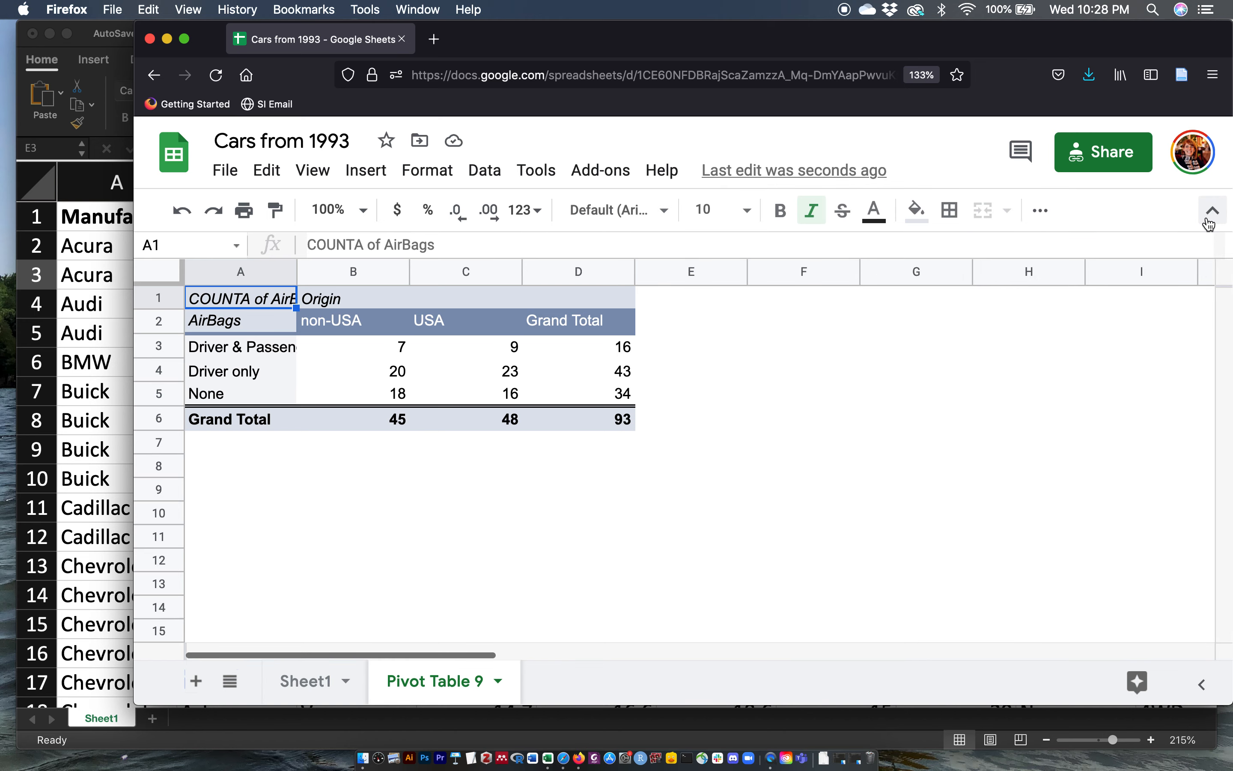
pyautogui.click(552, 473)
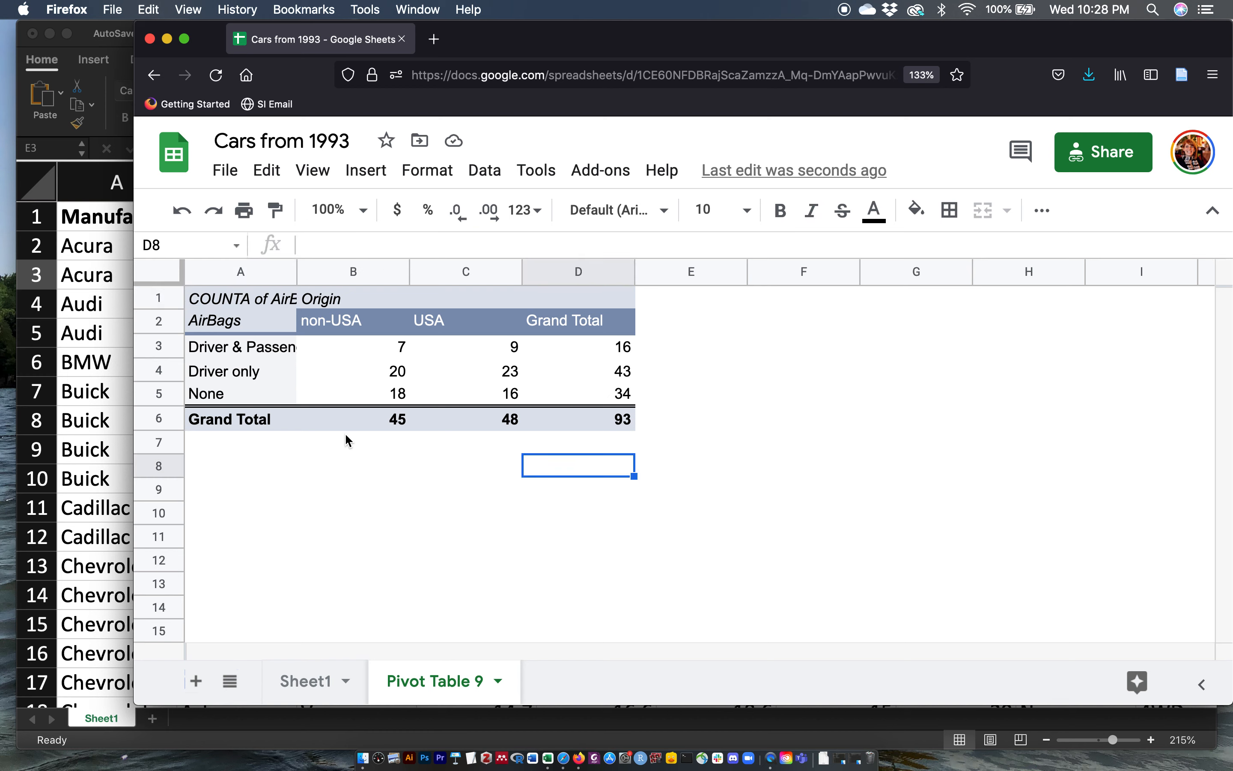
pyautogui.click(265, 322)
pyautogui.moveTo(265, 322); pyautogui.dragTo(479, 396)
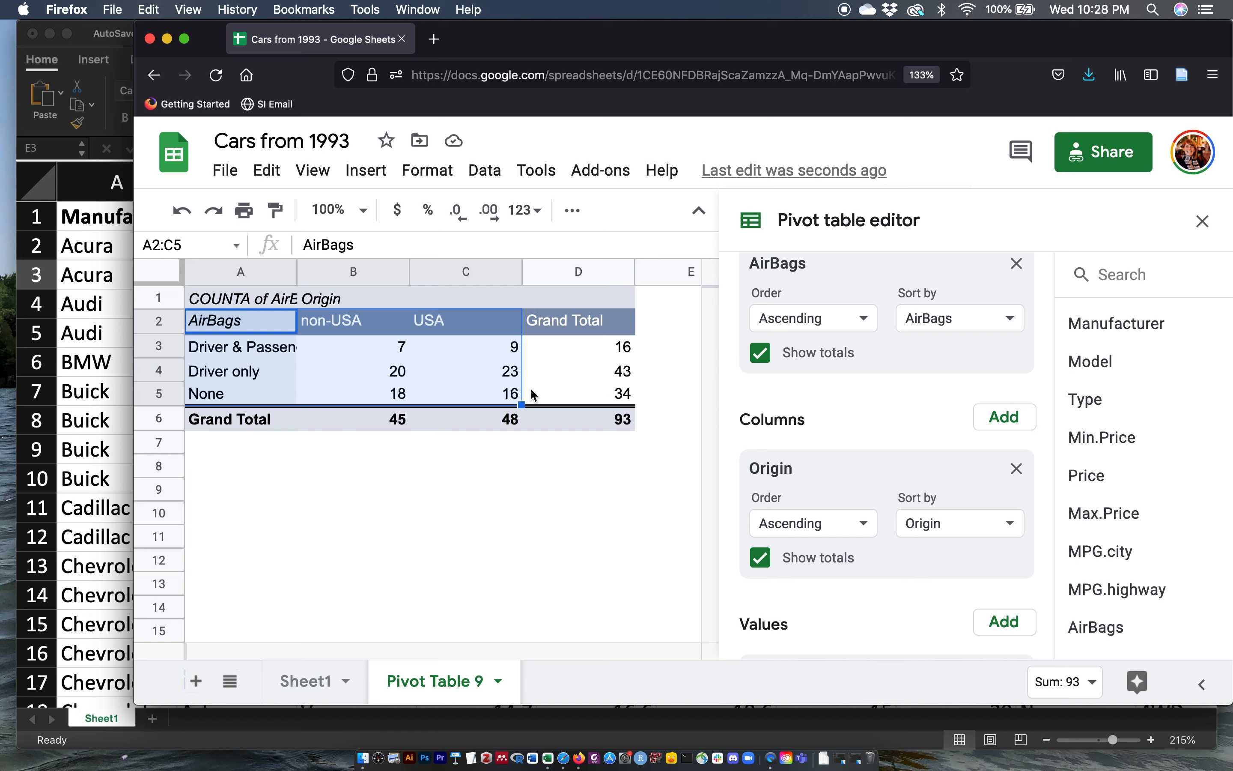
pyautogui.click(1203, 222)
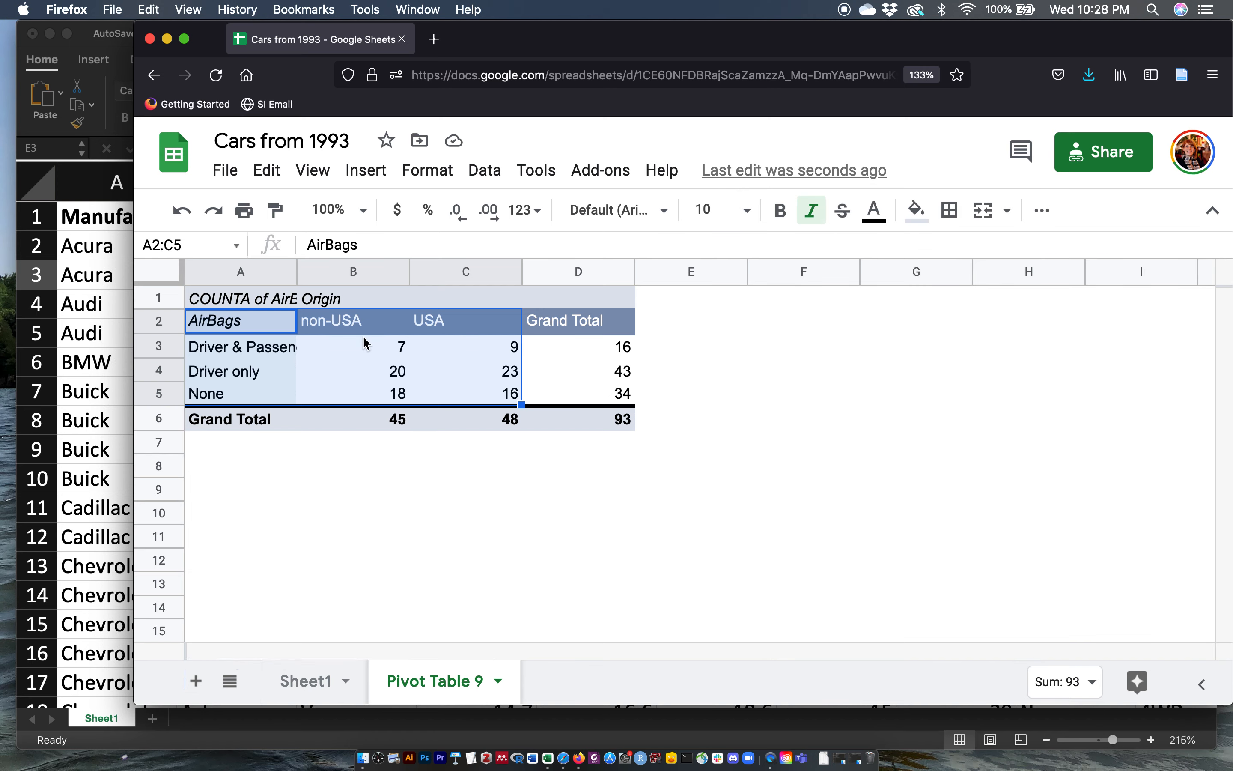
pyautogui.click(364, 171)
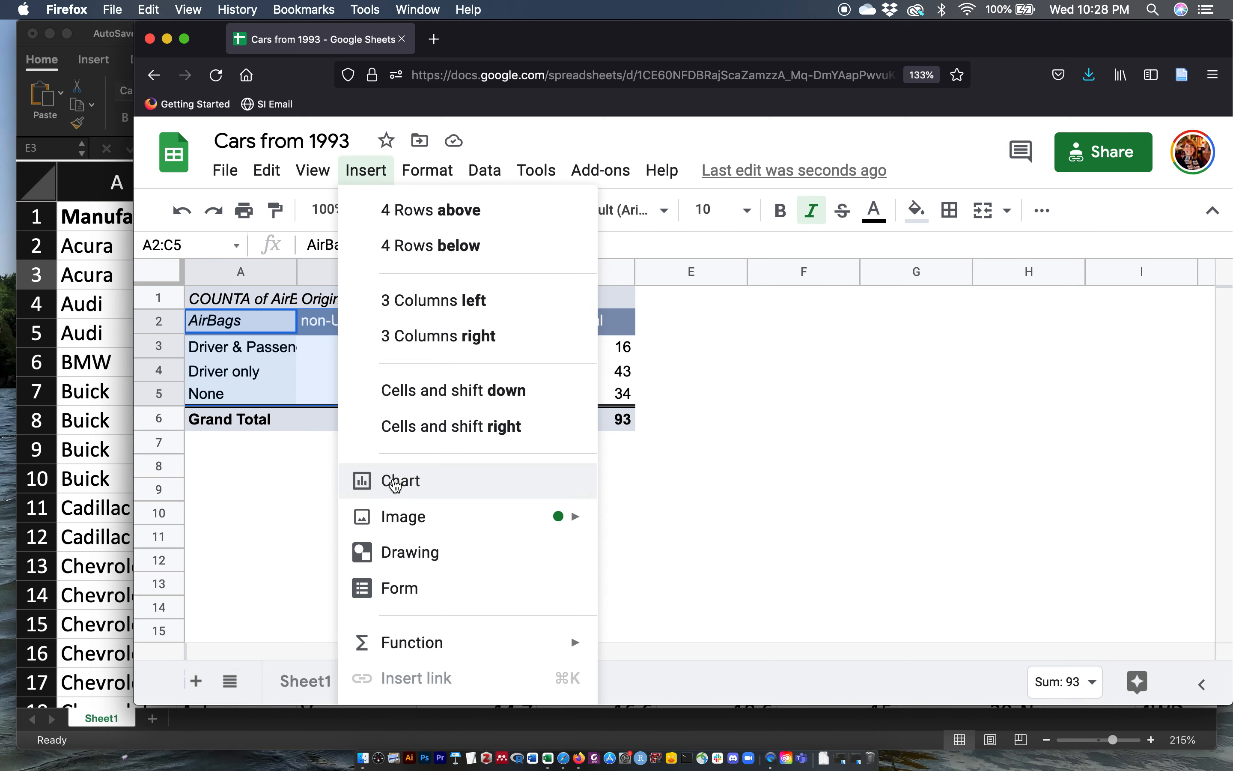
pyautogui.click(394, 482)
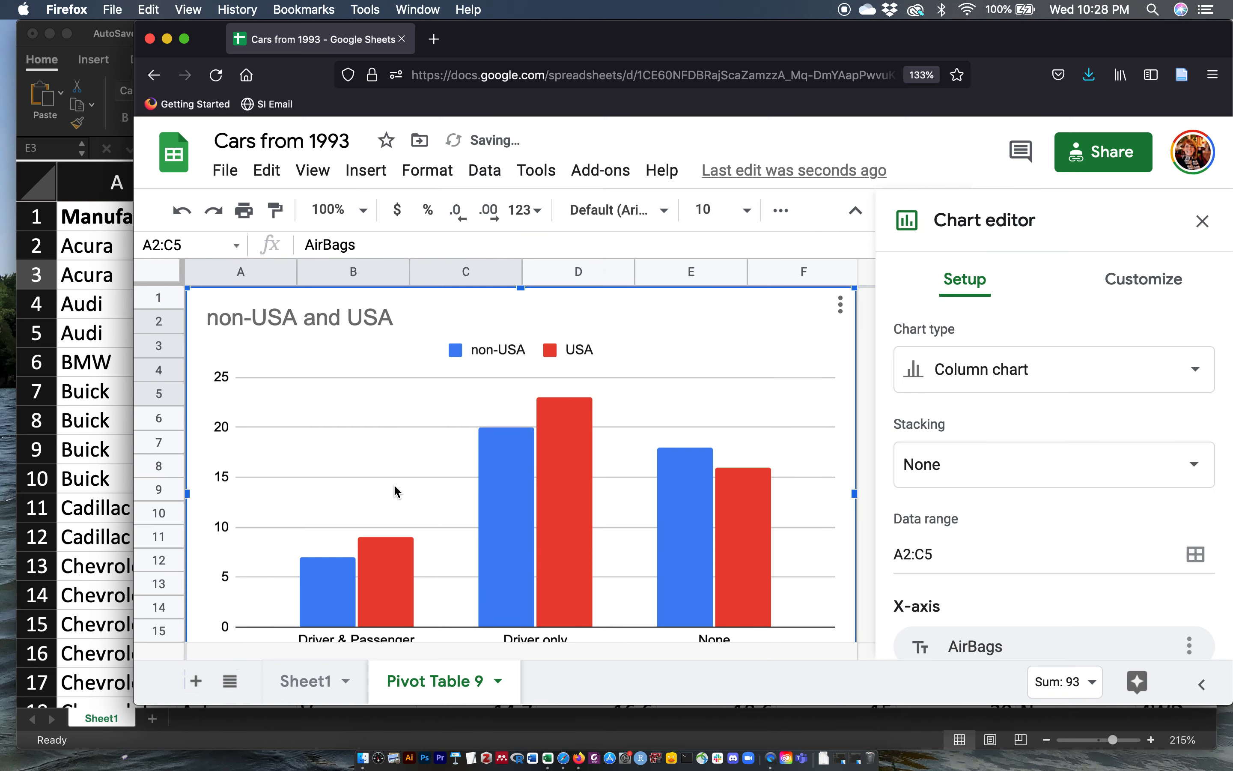
# Step: Resize the column chart and move it beside the pivot table
pyautogui.press('super+minus')
pyautogui.press('super+minus')
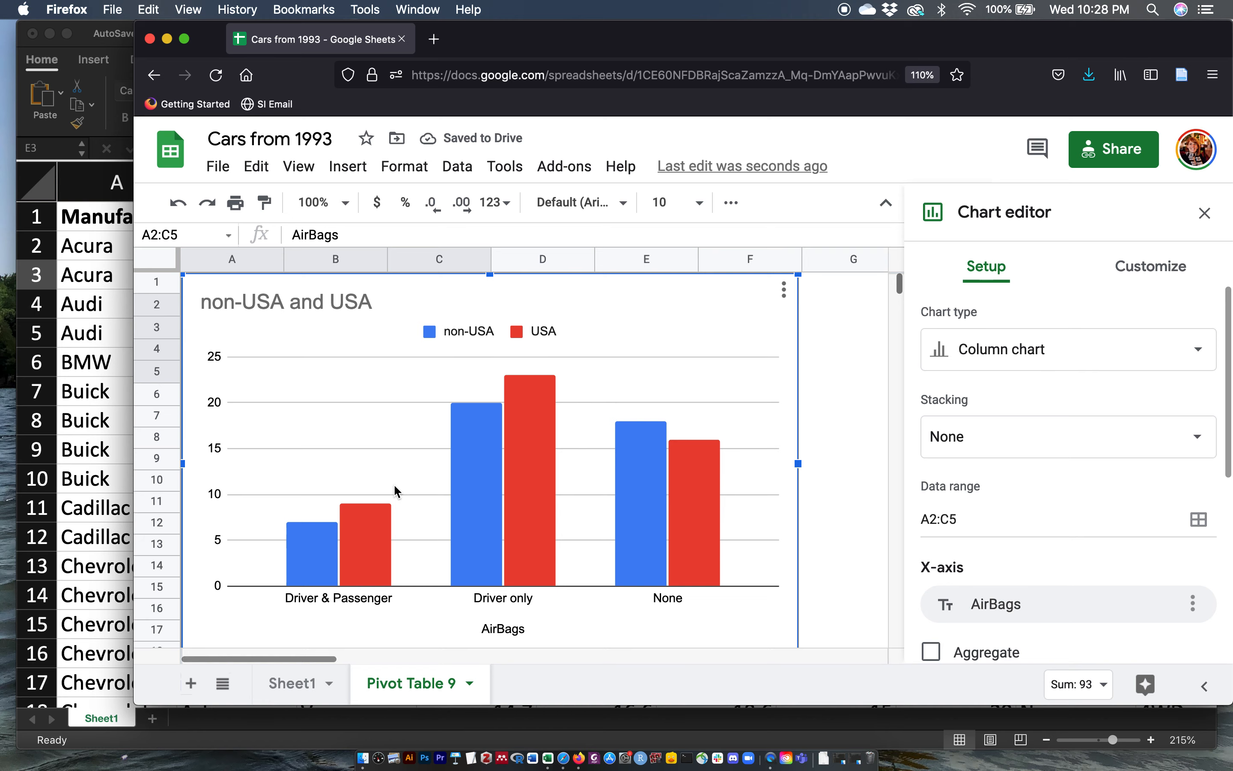
pyautogui.moveTo(748, 615); pyautogui.dragTo(683, 578)
pyautogui.moveTo(470, 265); pyautogui.dragTo(659, 308)
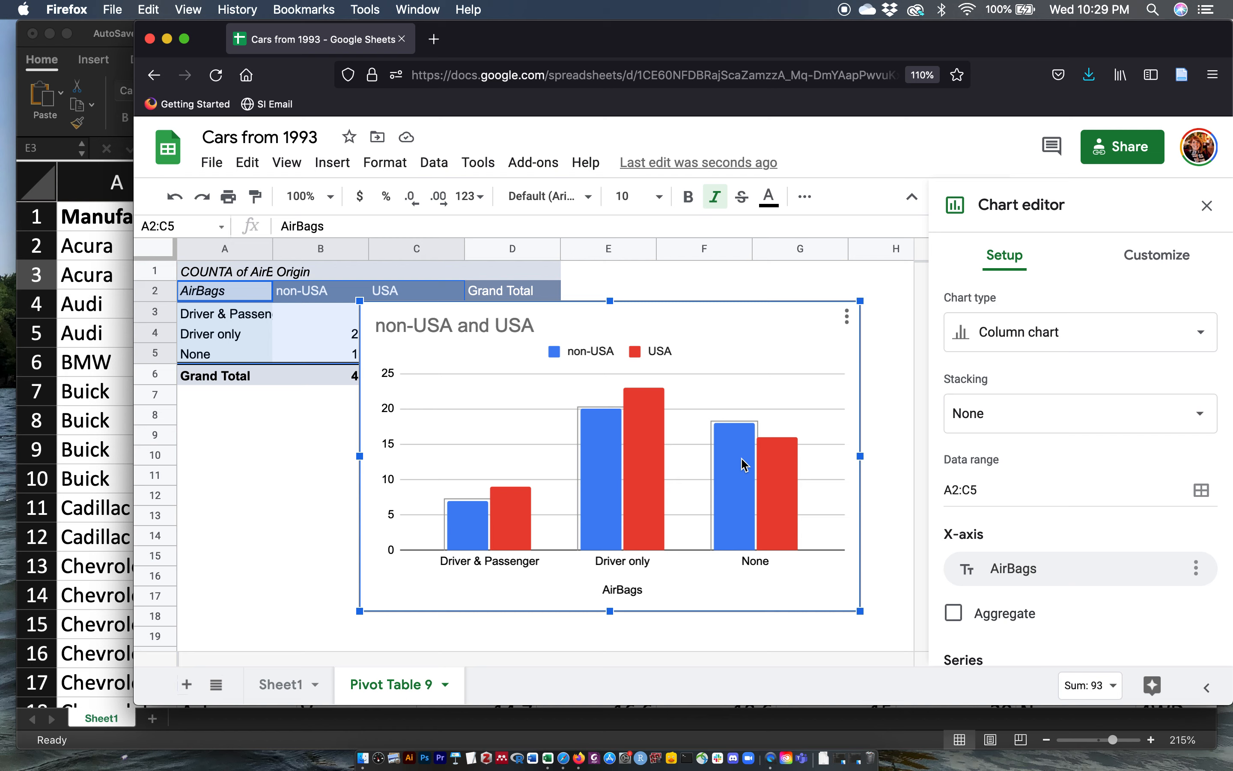
# Step: Review the chart's setup options, then delete the column chart
pyautogui.scroll(-3, 1018, 402)
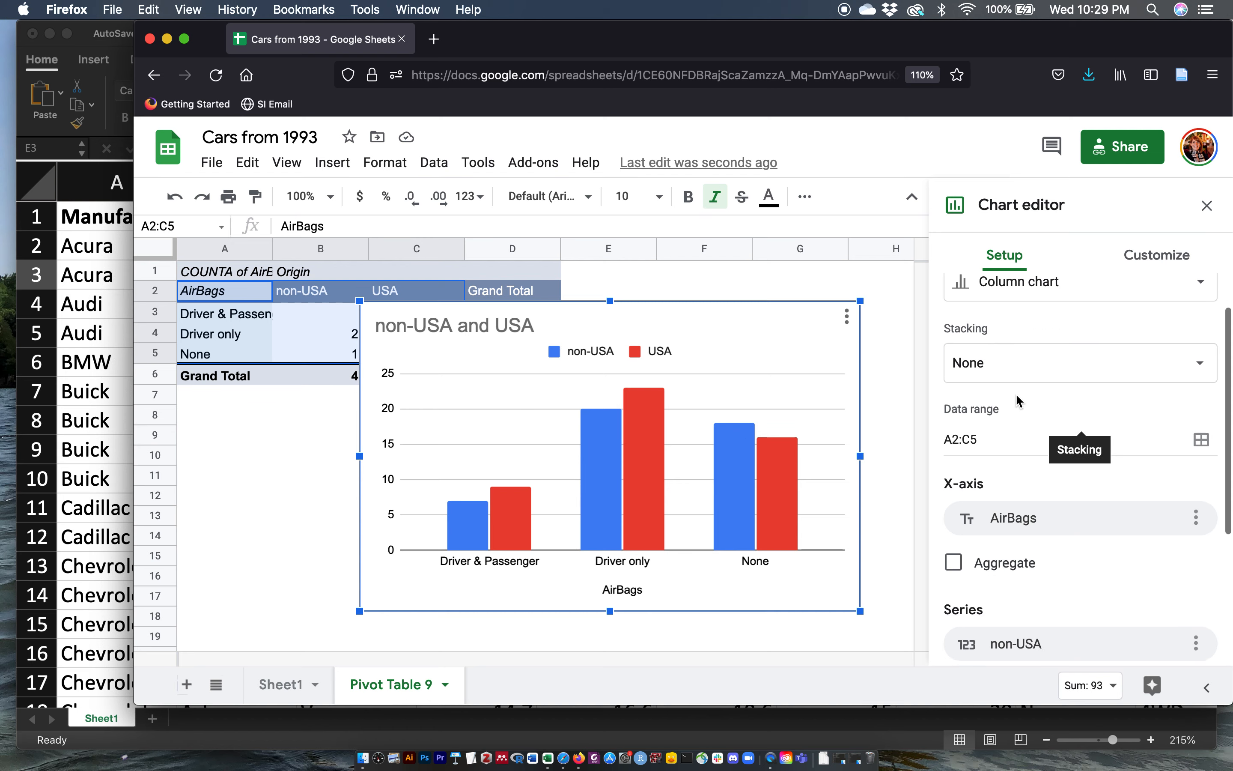
pyautogui.scroll(-2, 1018, 402)
pyautogui.scroll(5, 1019, 400)
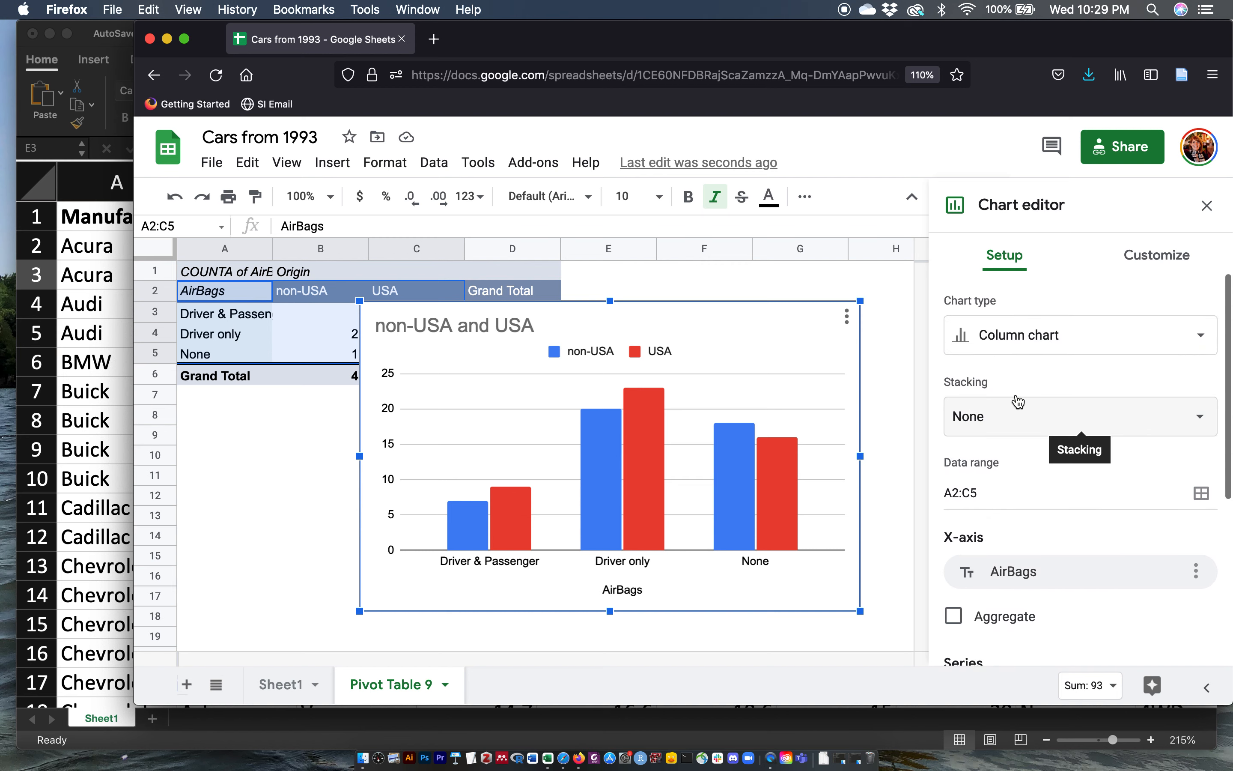
pyautogui.scroll(-2, 1017, 395)
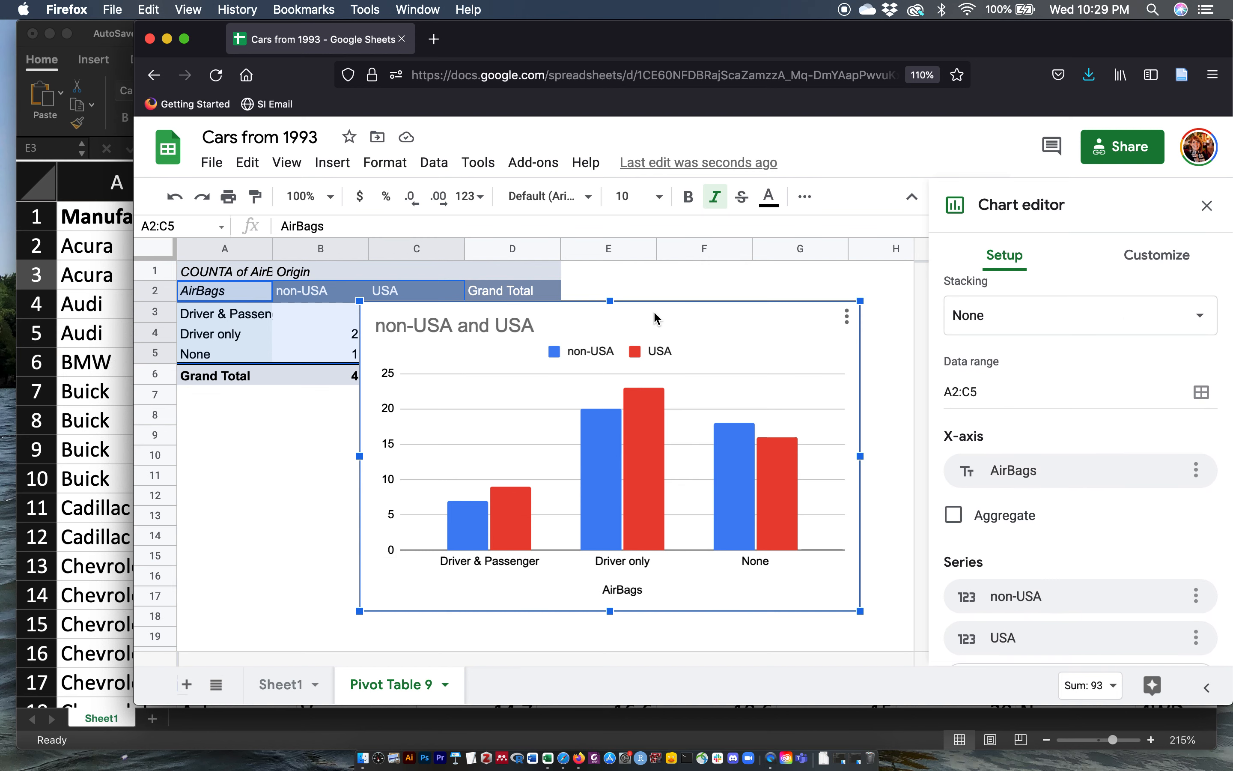
pyautogui.press('Delete')
pyautogui.click(426, 334)
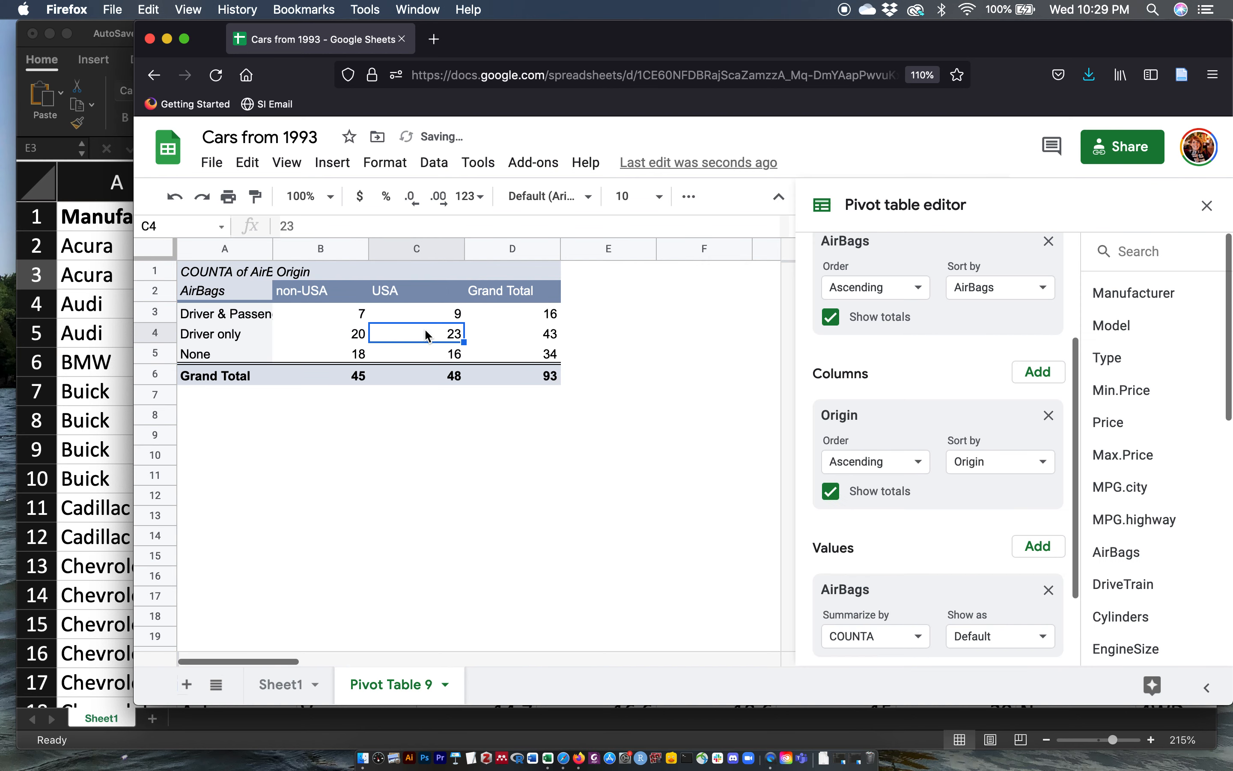
# Step: Remove the AirBags row field and the Origin column field from the pivot table
pyautogui.scroll(3, 972, 477)
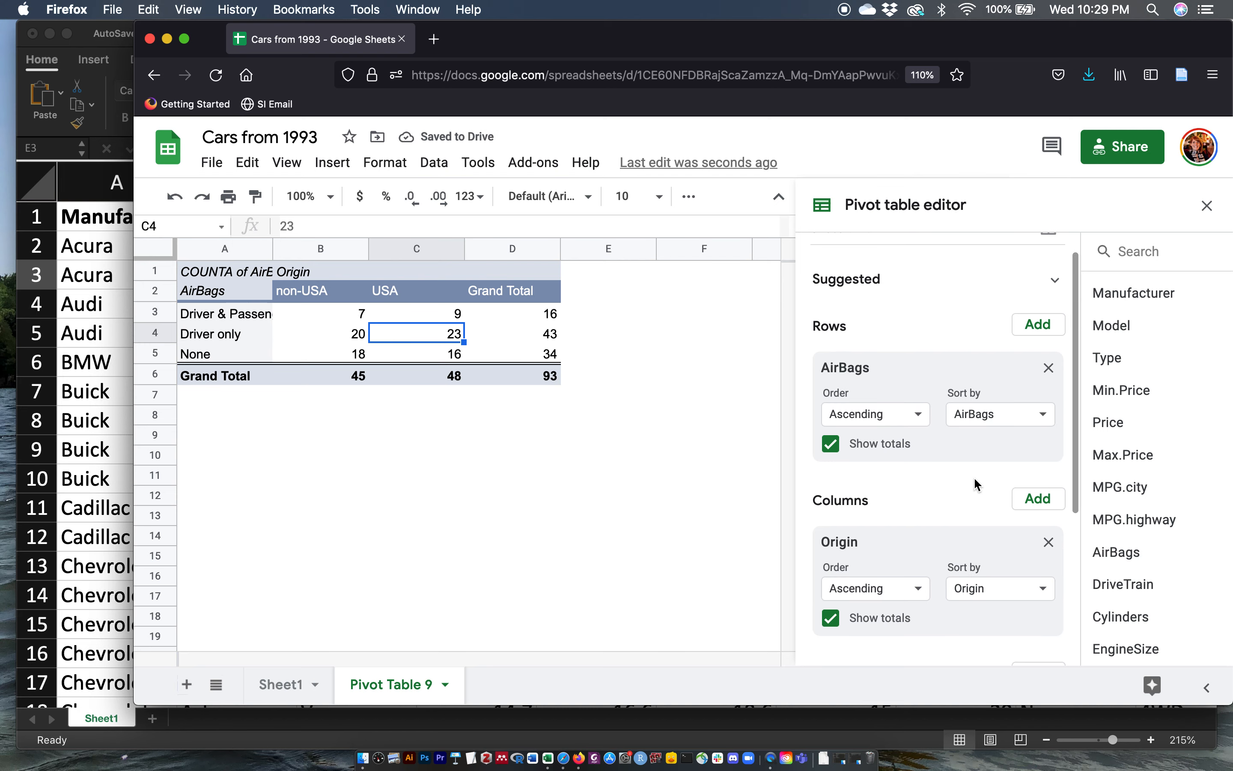
pyautogui.click(1049, 347)
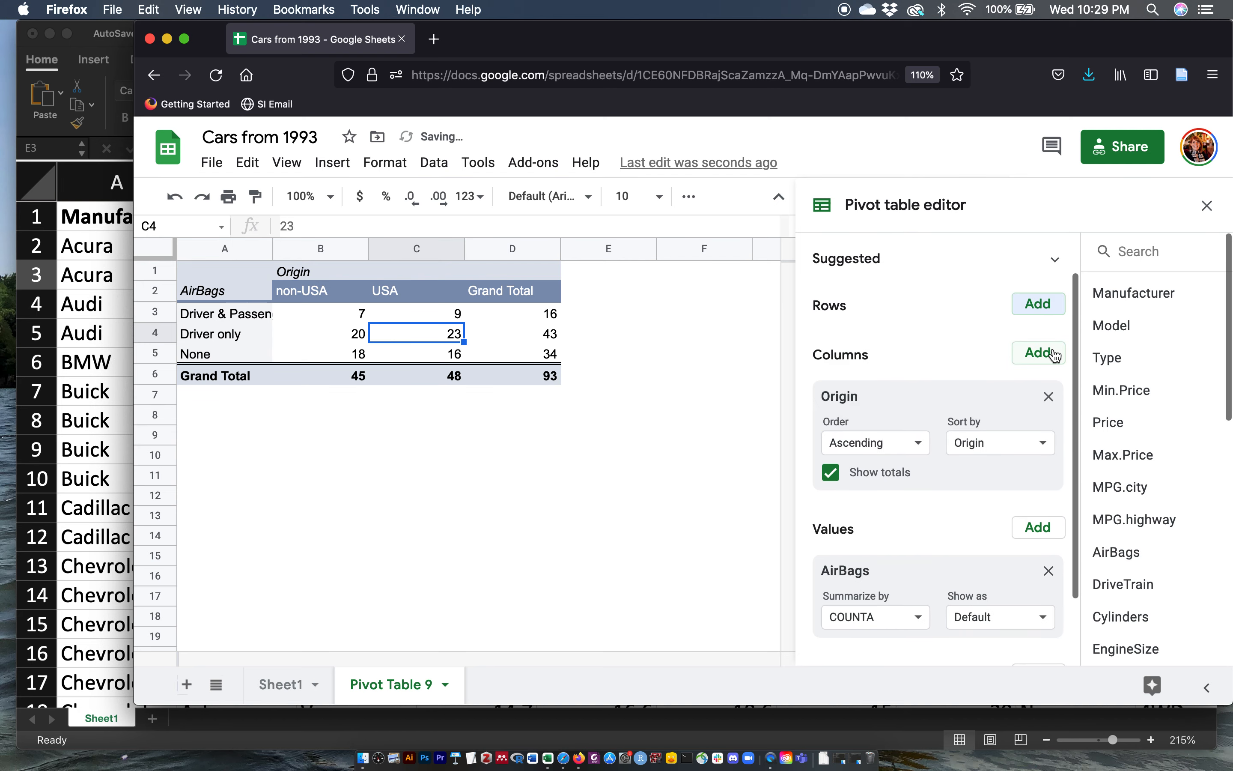
pyautogui.click(1049, 397)
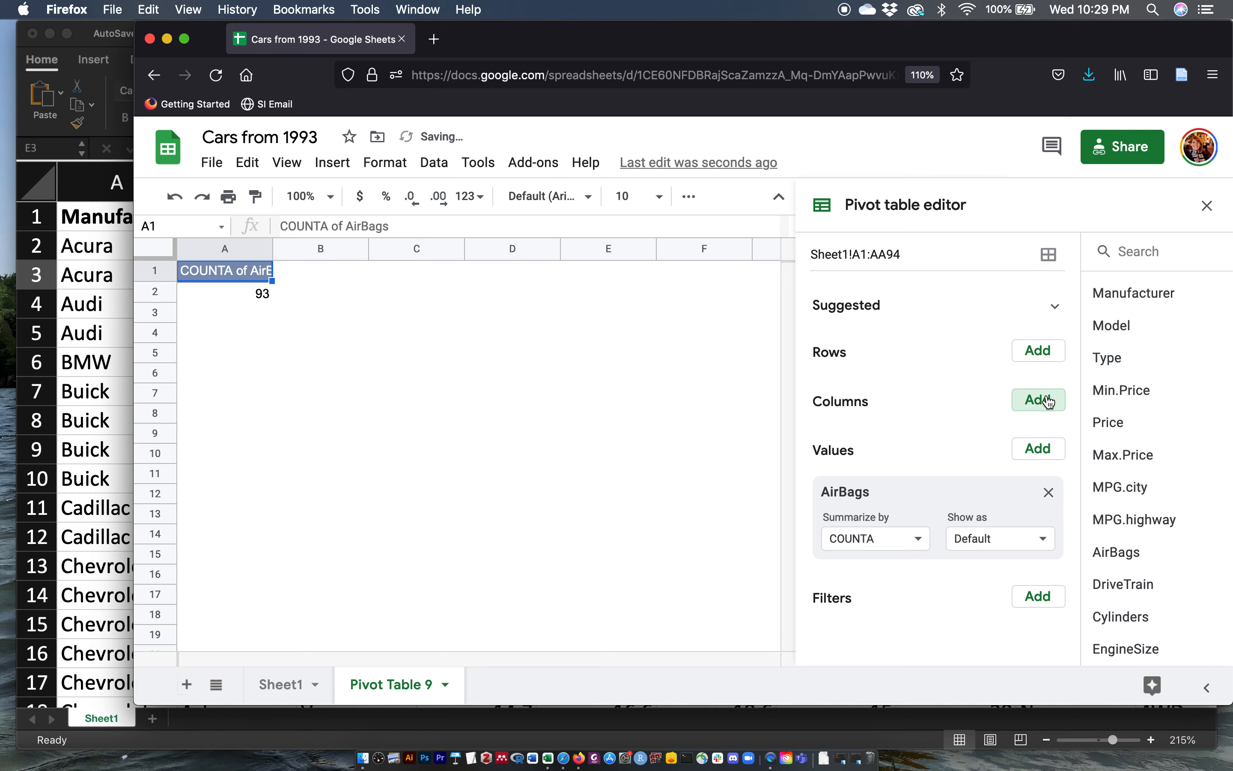
# Step: Add Origin as the pivot table's rows and AirBags as its columns
pyautogui.click(1038, 352)
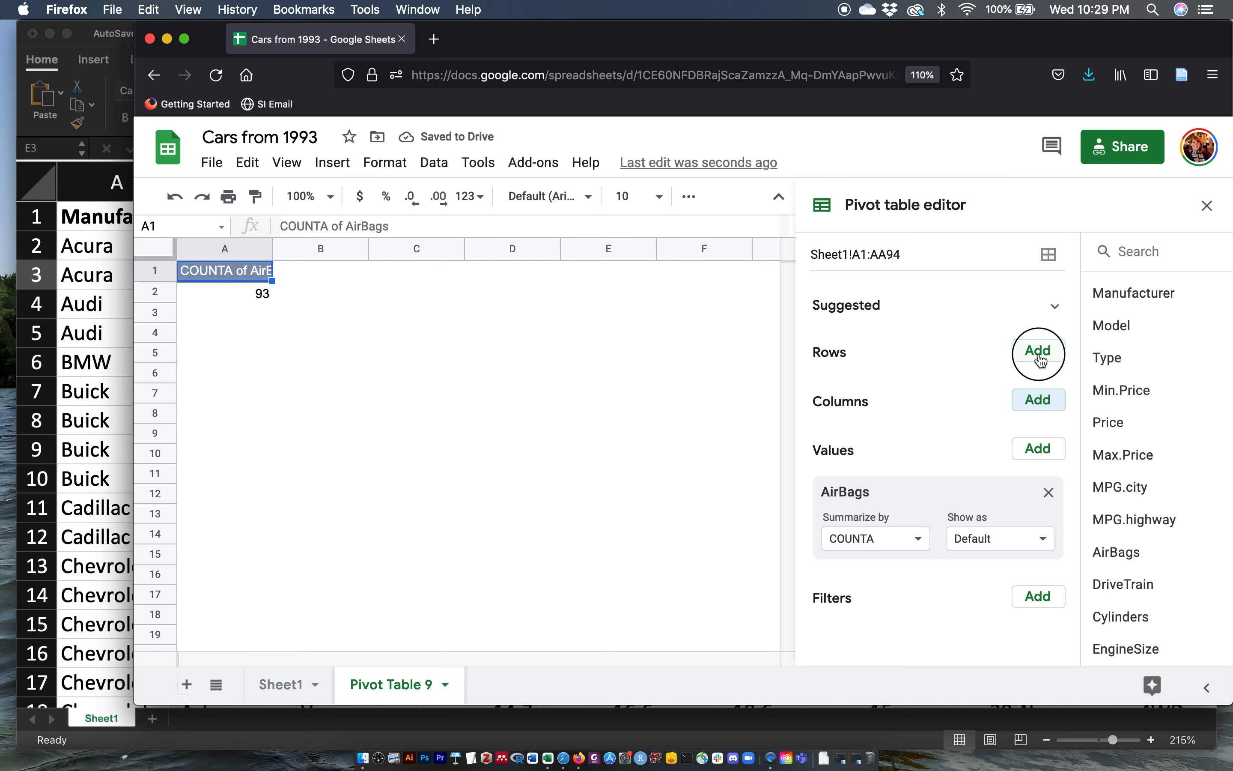
pyautogui.scroll(-4, 1075, 510)
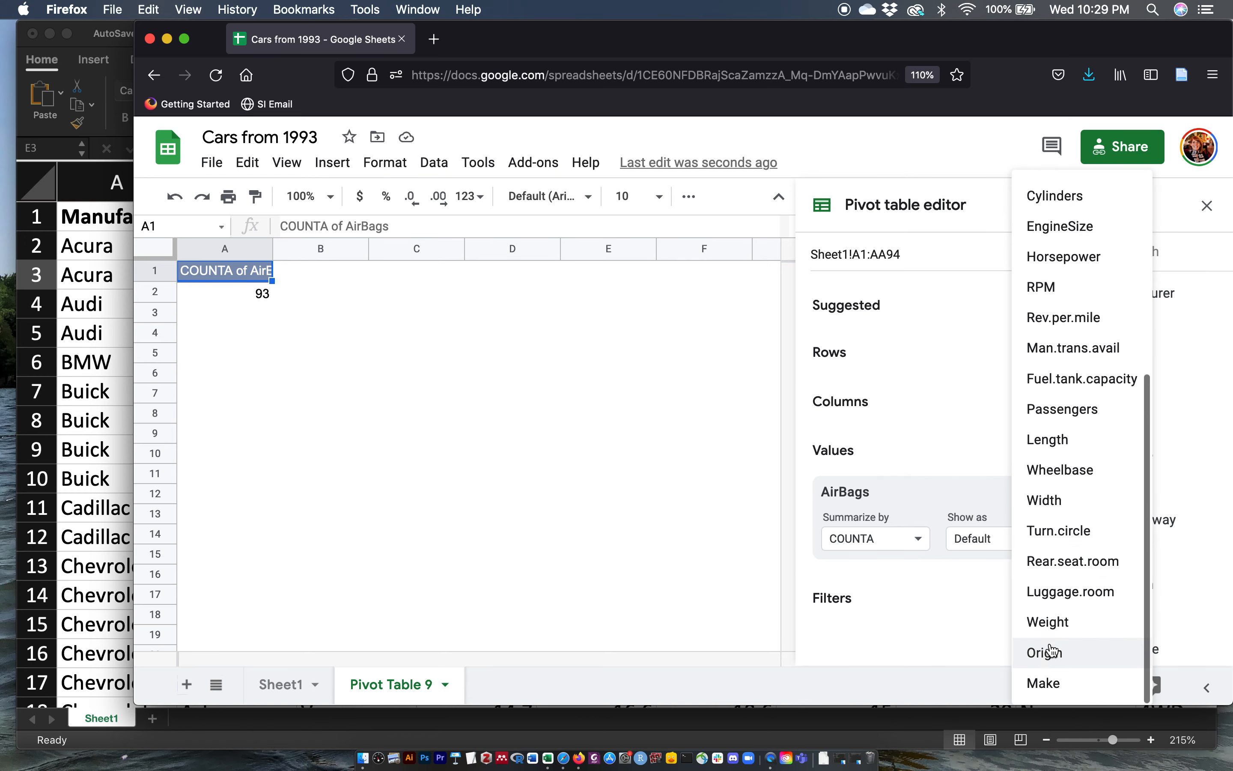
pyautogui.click(1047, 651)
pyautogui.click(1039, 527)
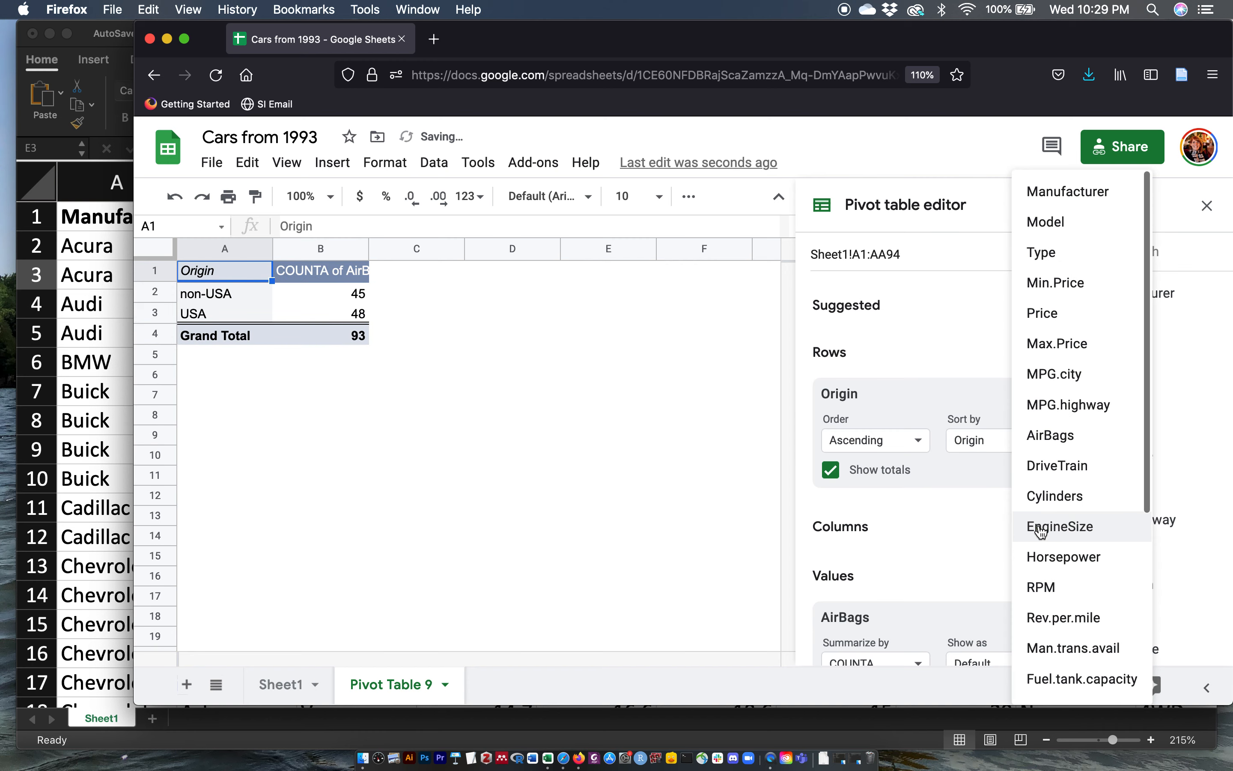
pyautogui.click(1054, 434)
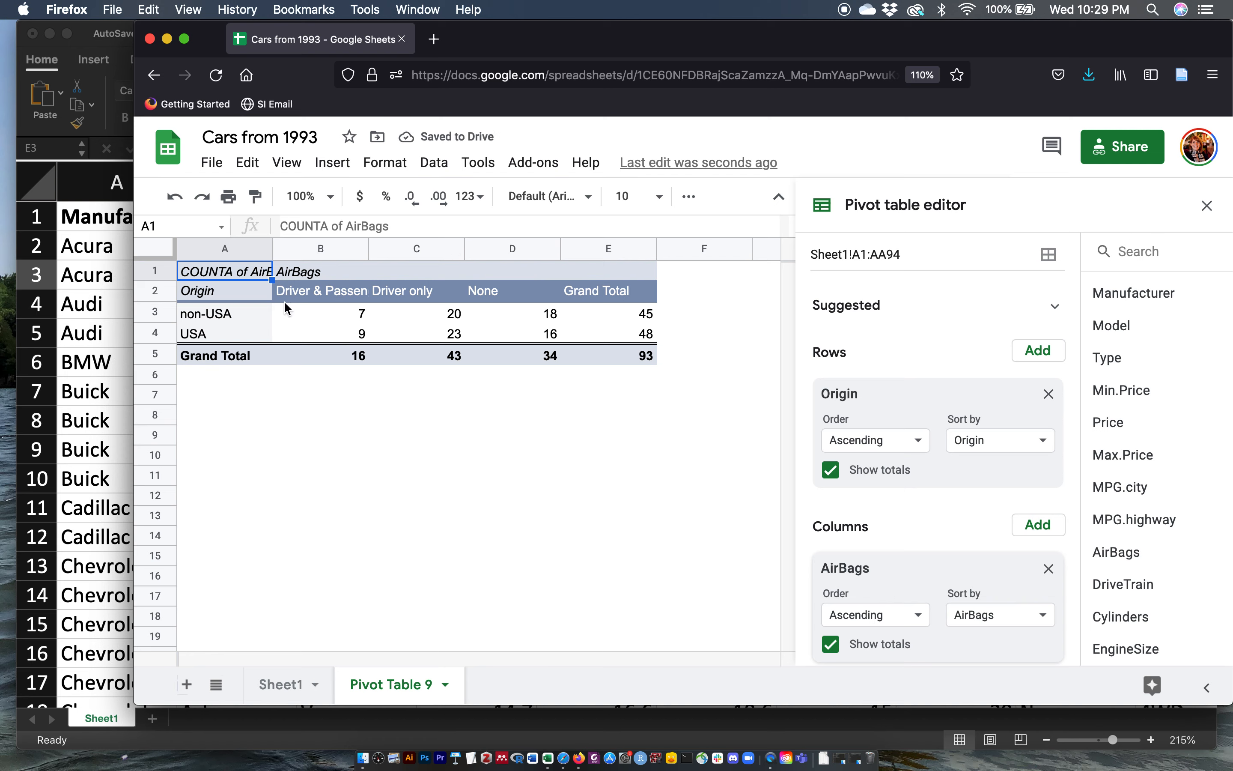
# Step: Select the Origin-by-AirBags counts, insert a column chart, and move it beside the table
pyautogui.click(267, 313)
pyautogui.click(267, 298)
pyautogui.moveTo(267, 298); pyautogui.dragTo(515, 336)
pyautogui.click(328, 163)
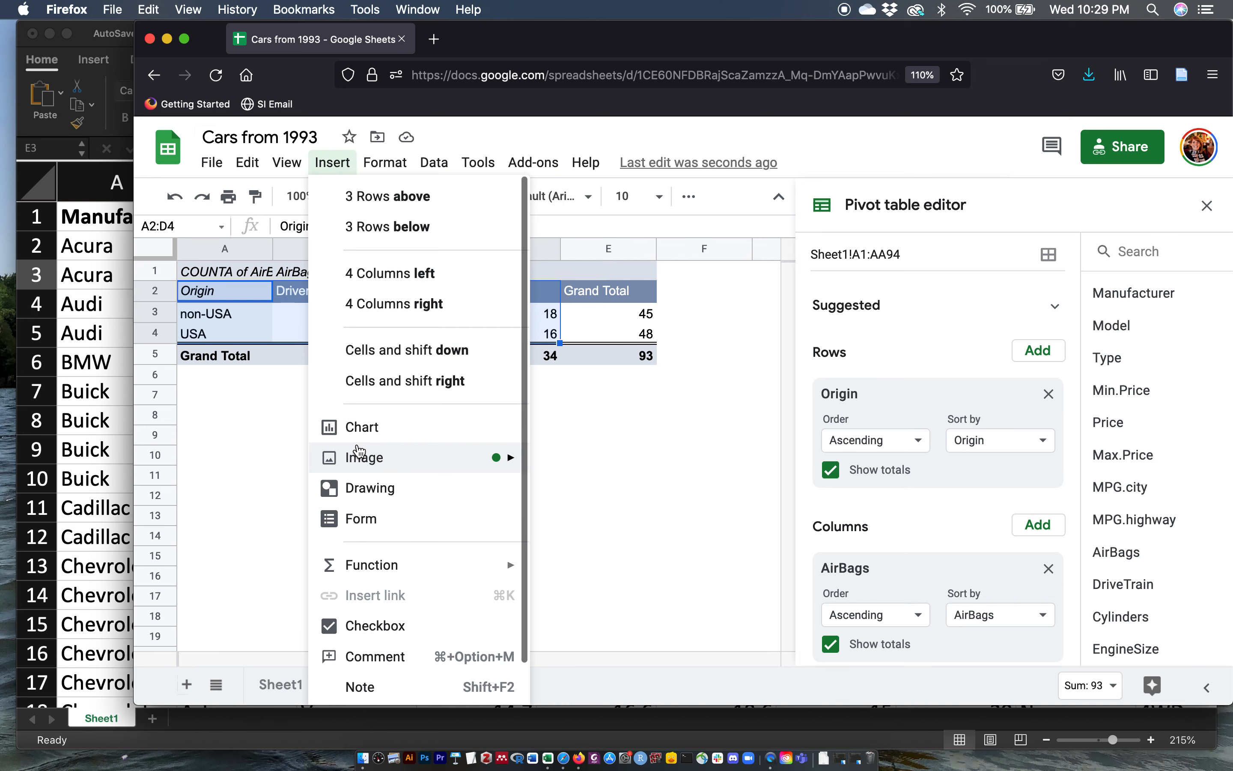
pyautogui.click(362, 427)
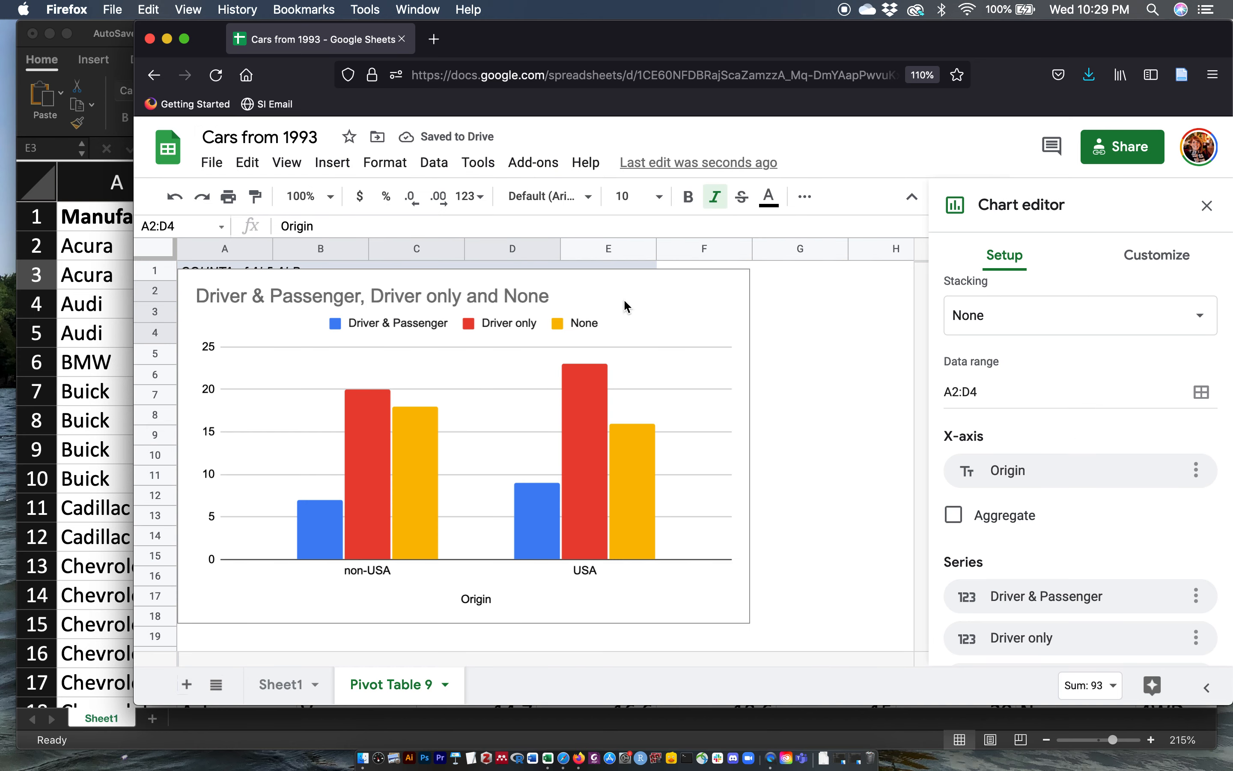
pyautogui.moveTo(723, 291); pyautogui.dragTo(837, 307)
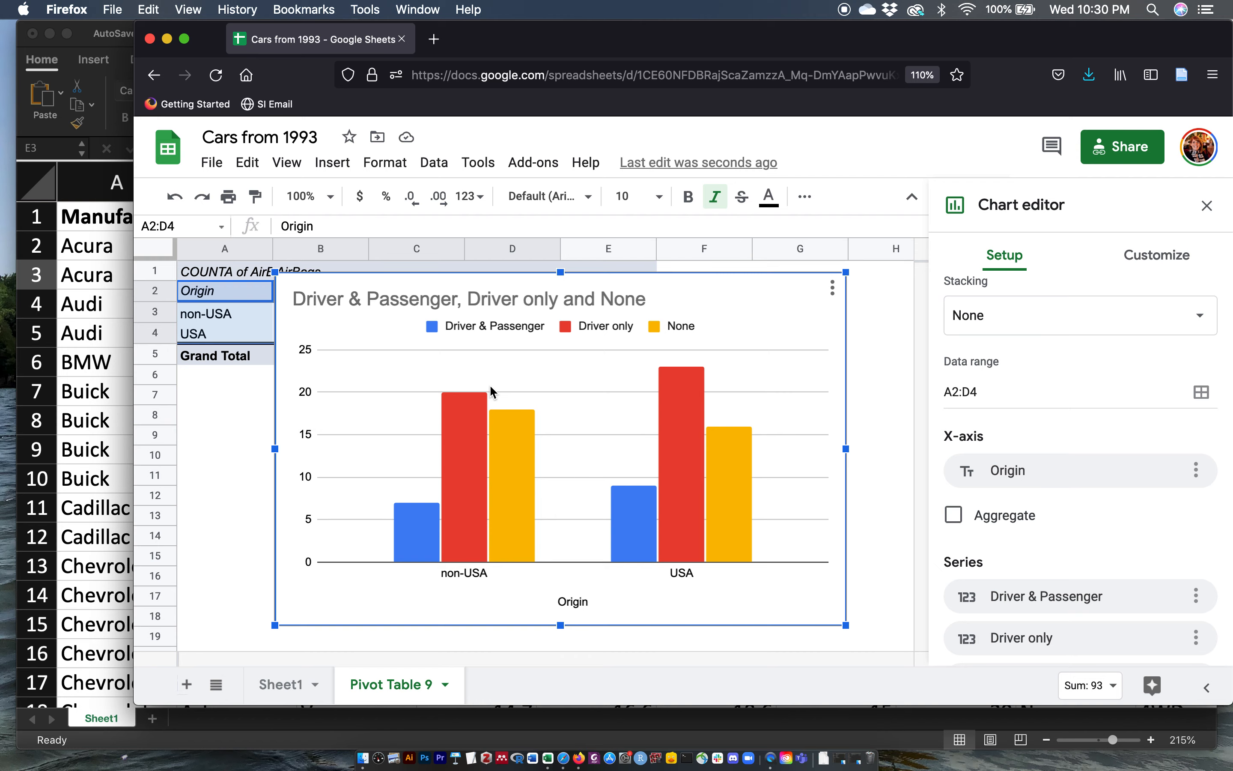
# Step: Switch to Excel and create a PivotChart from the Sheet1!$A$1:$AA$94 data on a new worksheet
pyautogui.click(111, 391)
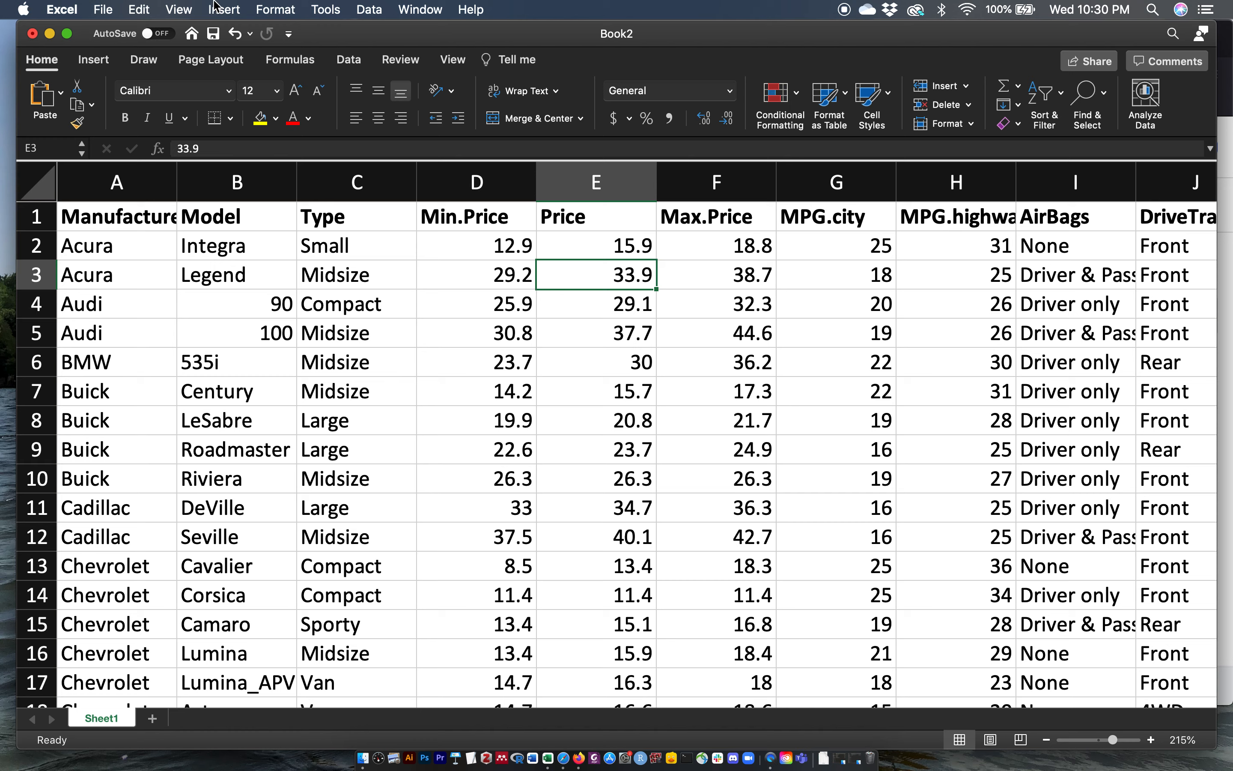
pyautogui.click(97, 60)
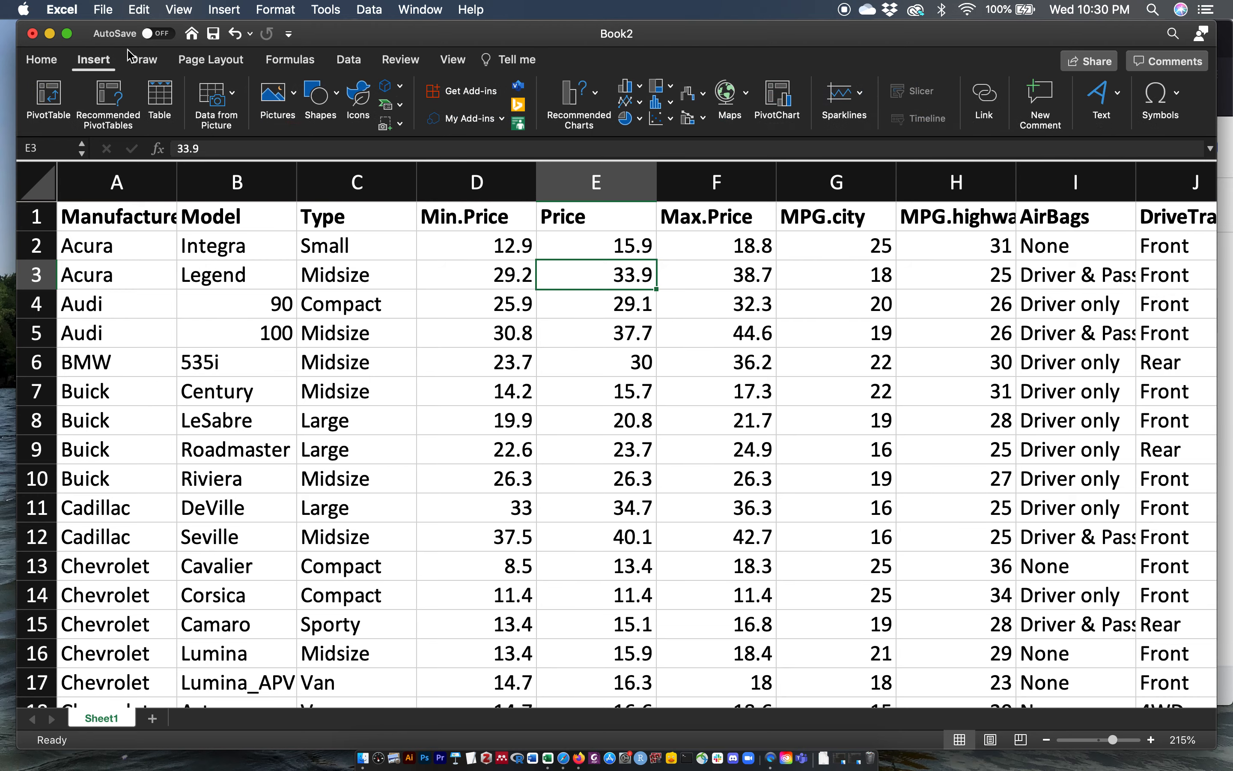
pyautogui.click(777, 98)
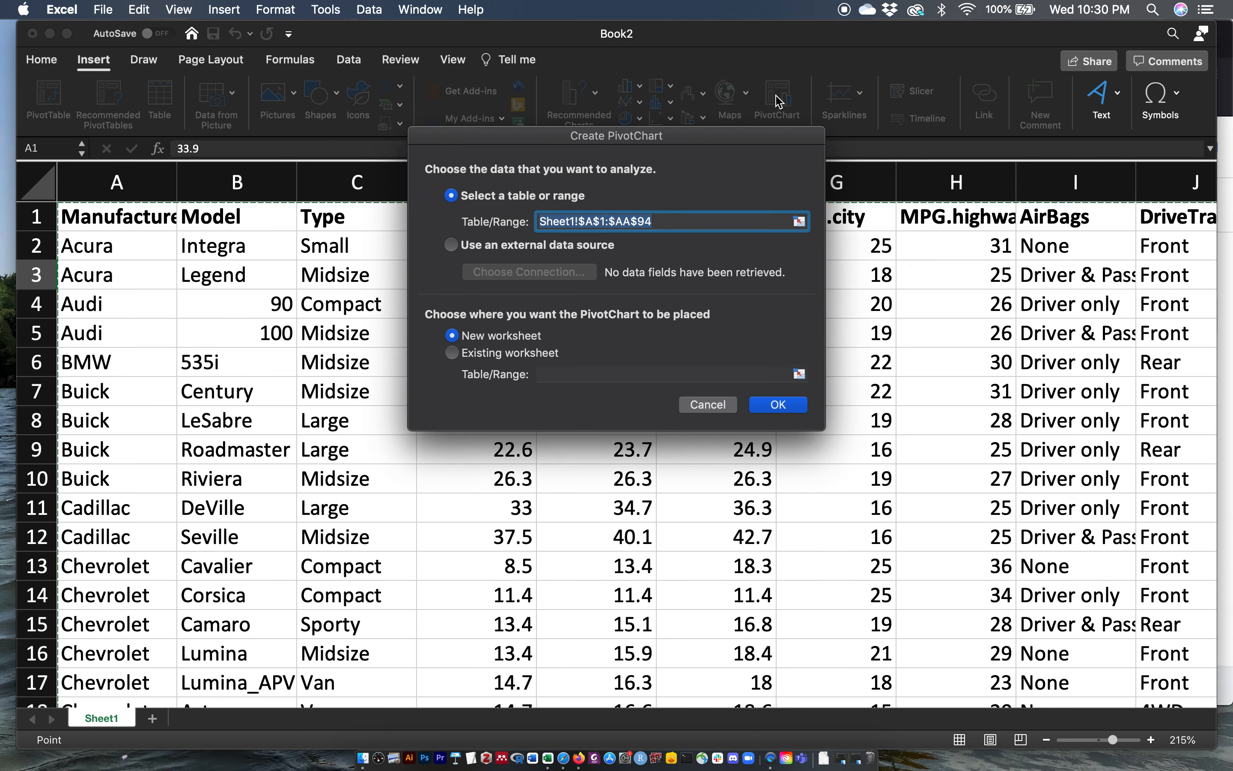
pyautogui.click(754, 405)
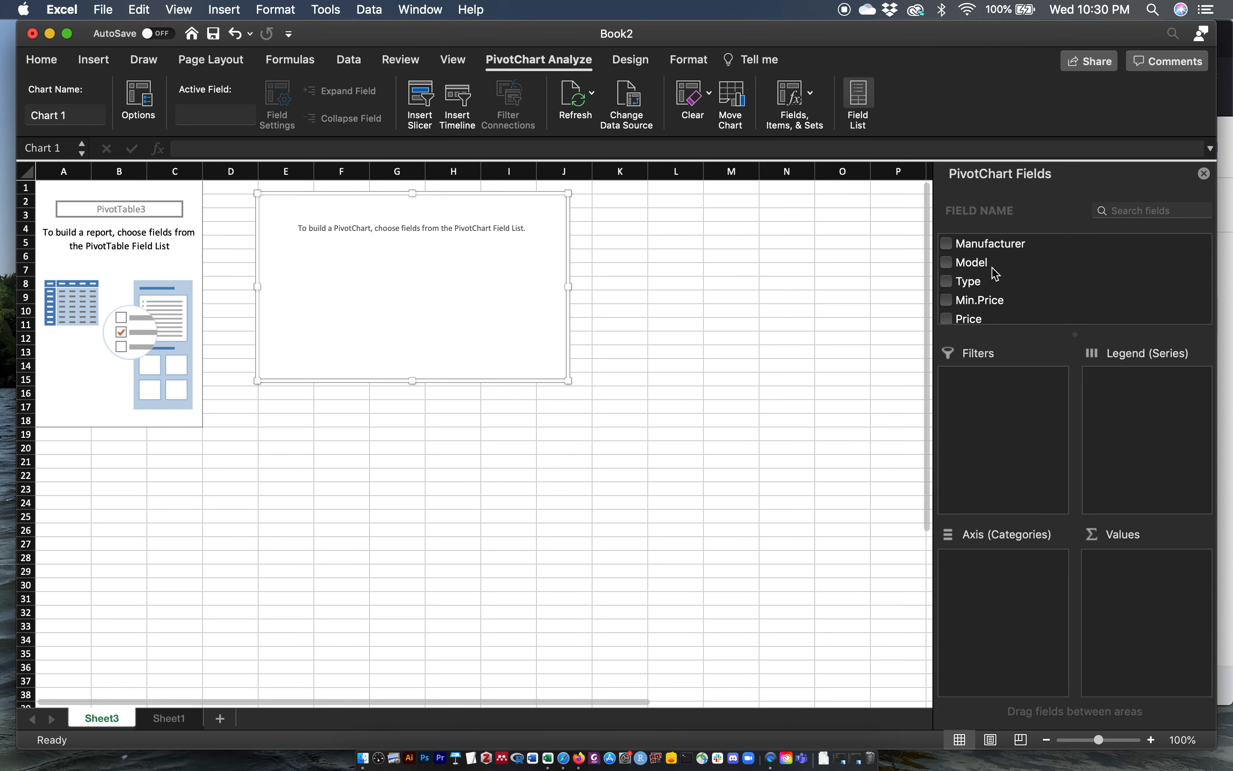
# Step: Add the AirBags field to the PivotChart as both the counted value and the axis categories
pyautogui.scroll(-2, 994, 275)
pyautogui.scroll(-4, 995, 274)
pyautogui.click(973, 286)
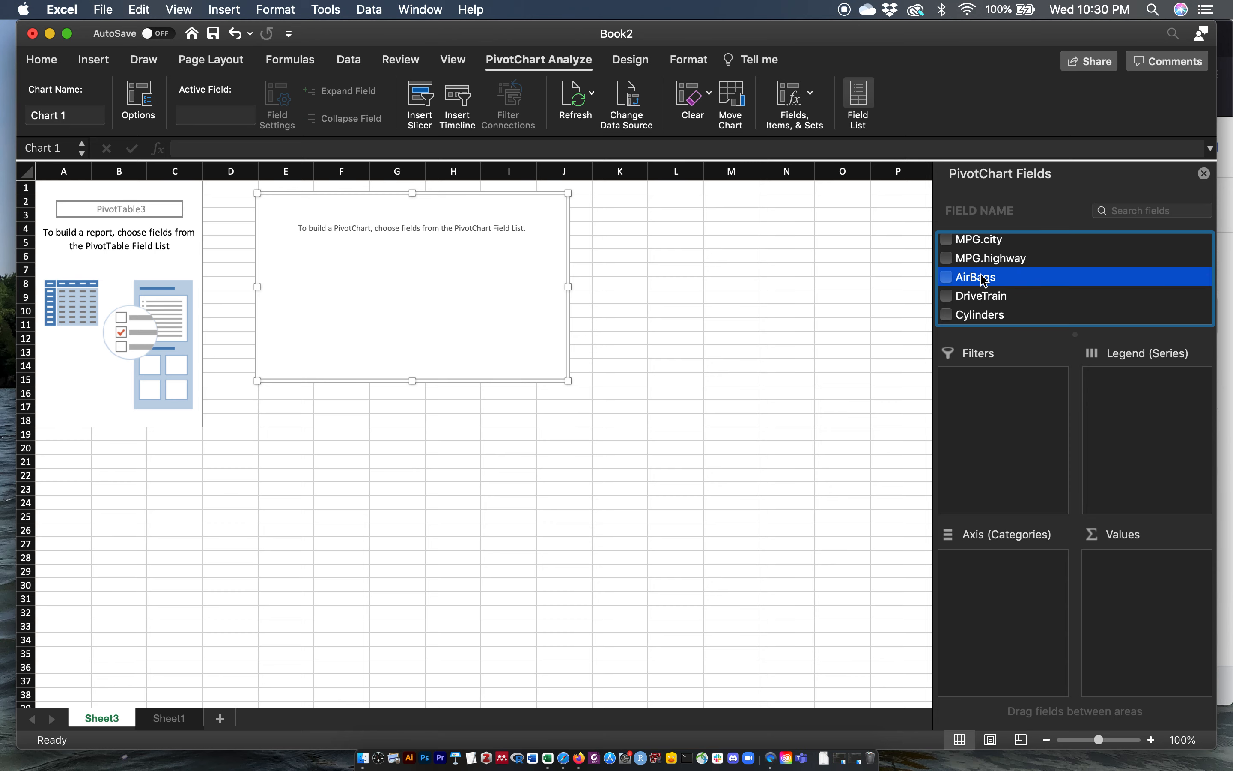
pyautogui.click(948, 279)
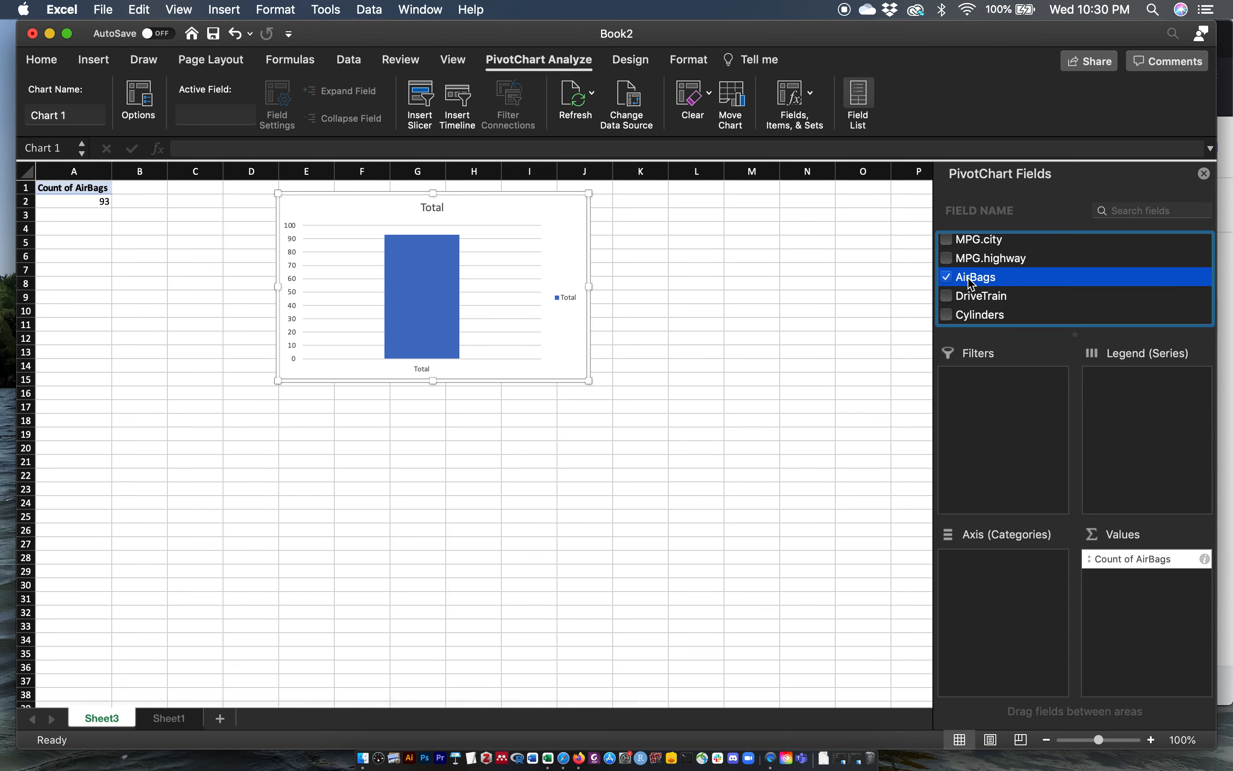
pyautogui.moveTo(968, 291); pyautogui.dragTo(986, 566)
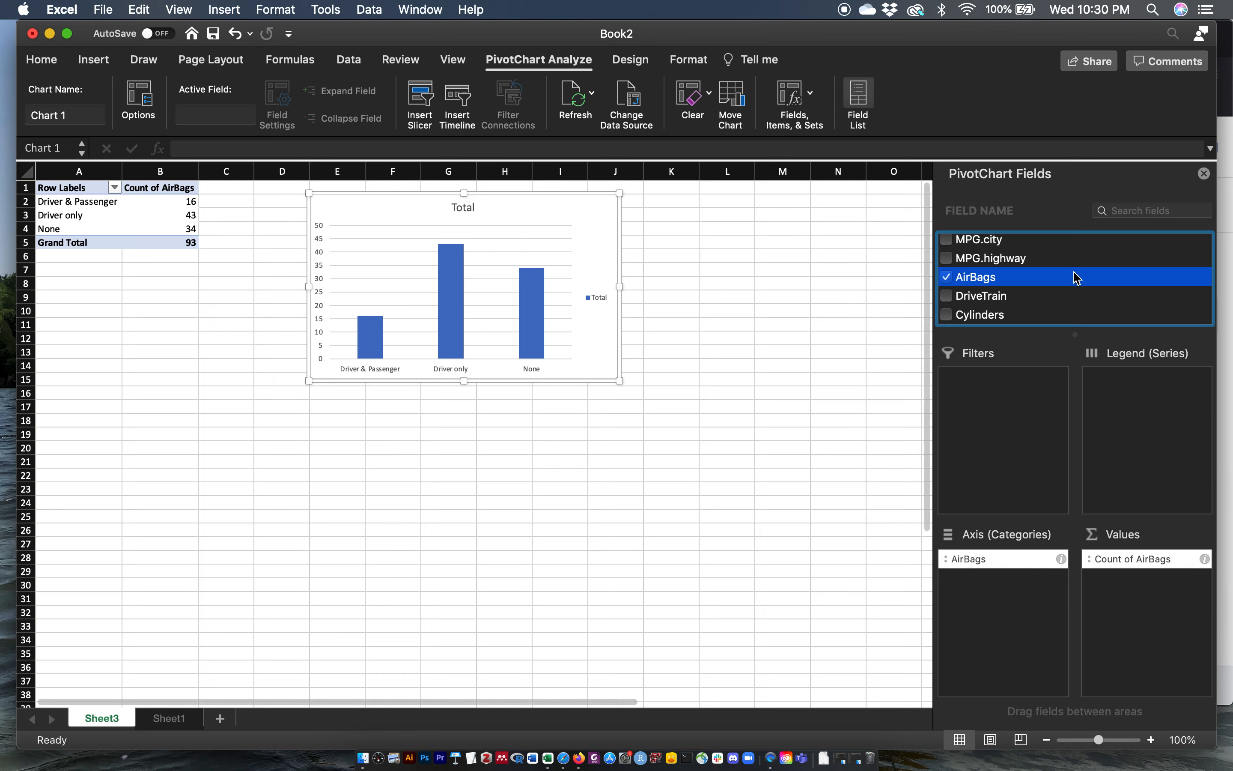
# Step: Add the Origin field to the PivotChart's legend series
pyautogui.scroll(-5, 1074, 276)
pyautogui.scroll(-5, 1075, 276)
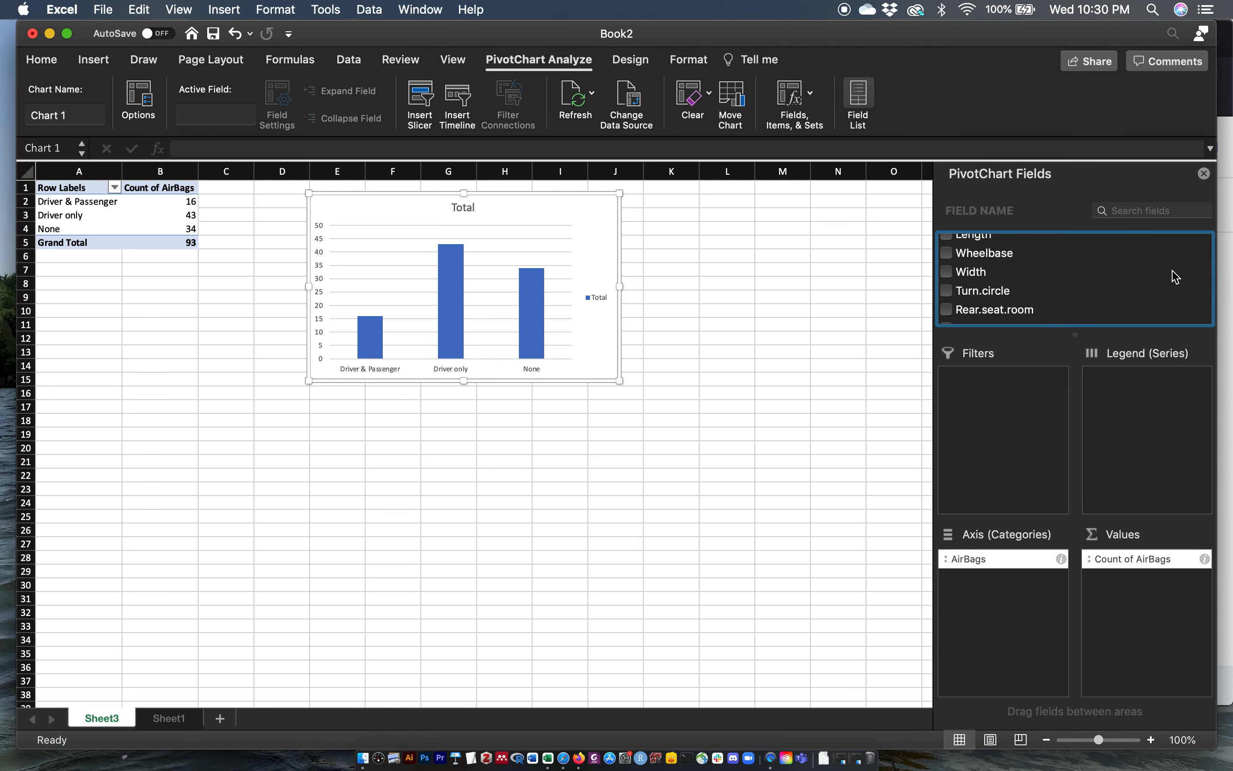
pyautogui.scroll(-3, 1037, 282)
pyautogui.scroll(-1, 1037, 282)
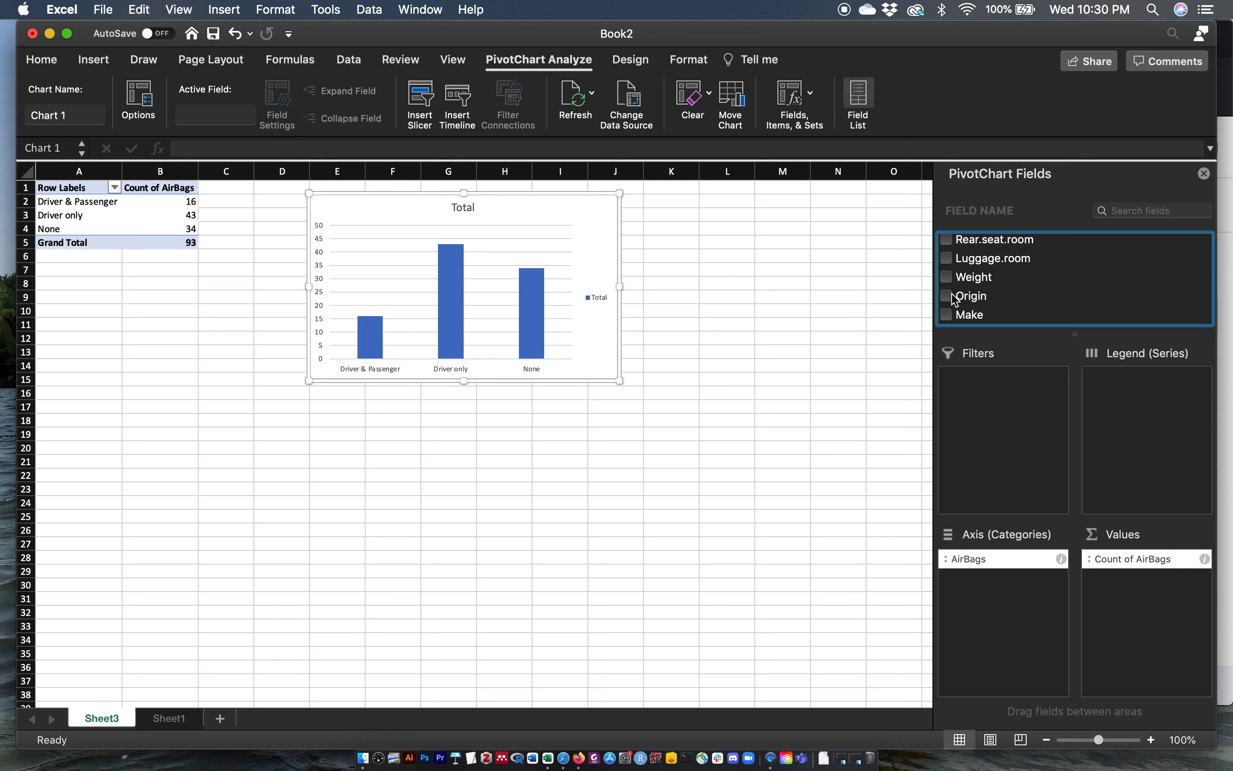
pyautogui.click(964, 297)
pyautogui.moveTo(963, 300); pyautogui.dragTo(1121, 407)
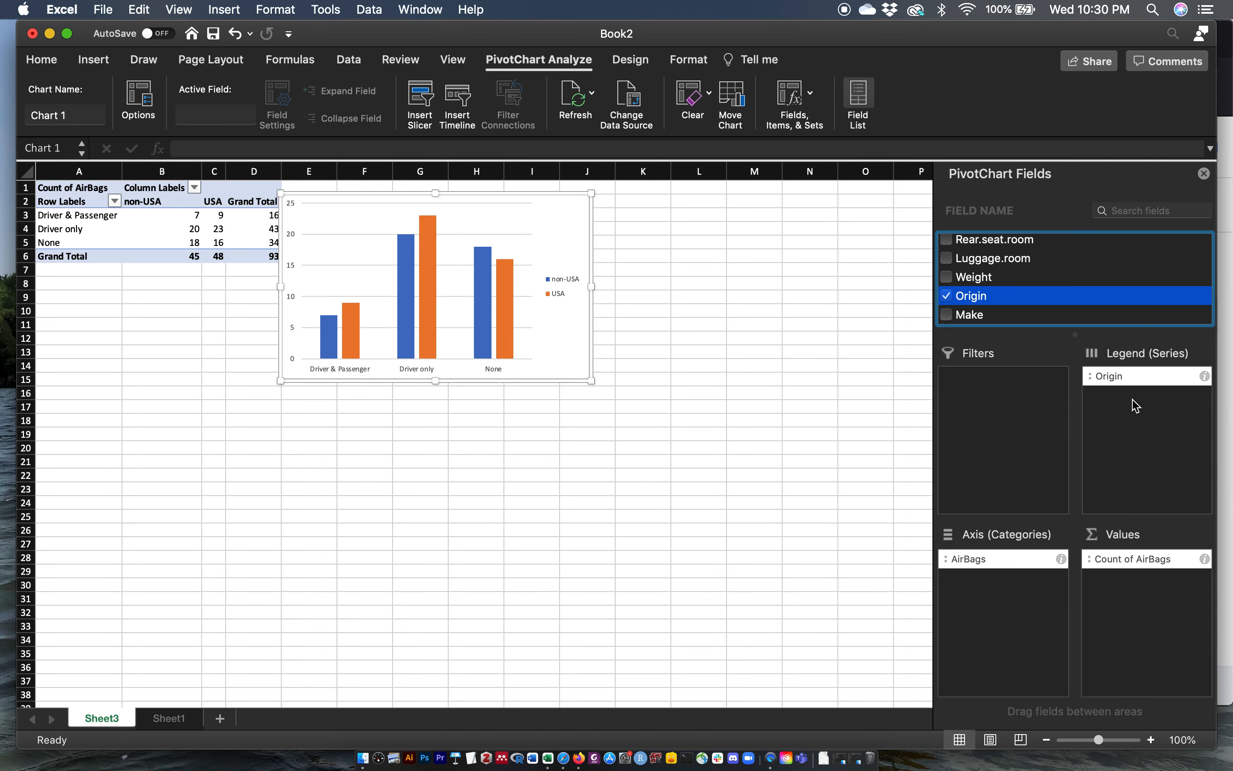
# Step: Move and enlarge the chart beside the pivot table, and swap fields so Origin forms the axis and AirBags the legend
pyautogui.moveTo(366, 196); pyautogui.dragTo(452, 213)
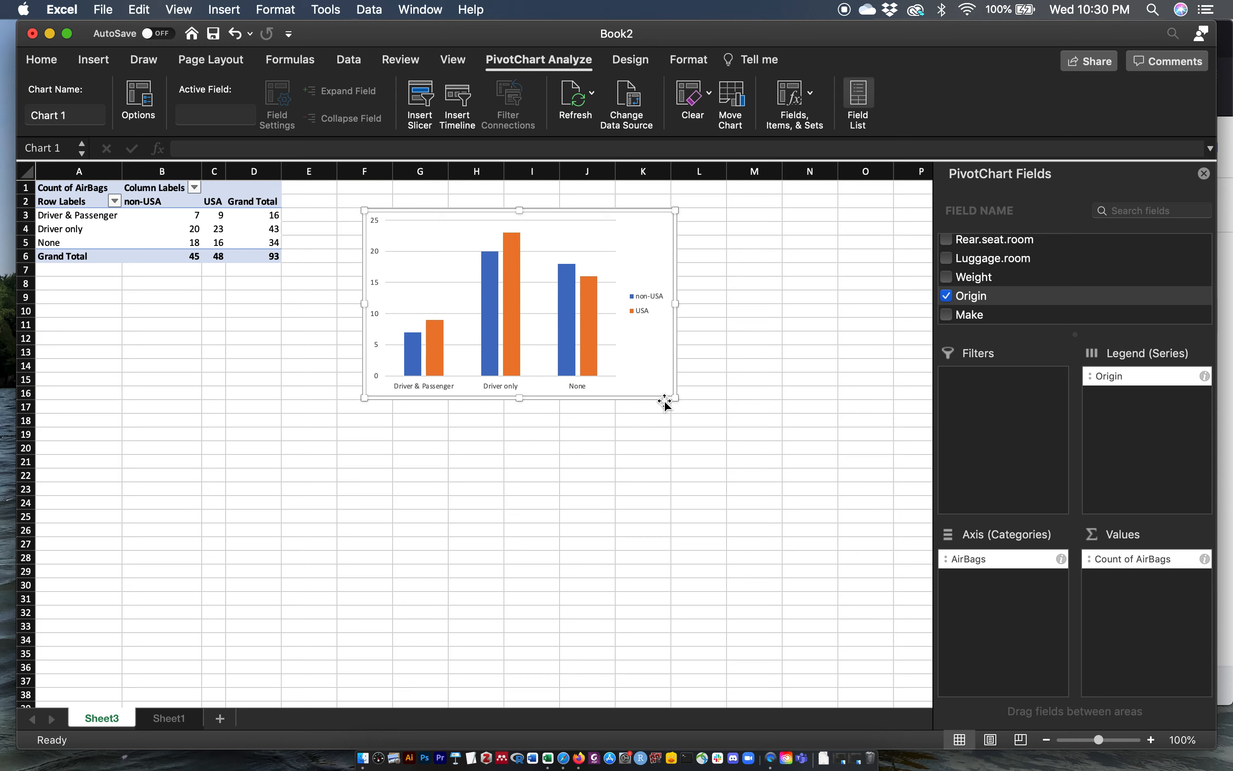
pyautogui.moveTo(665, 402); pyautogui.dragTo(812, 468)
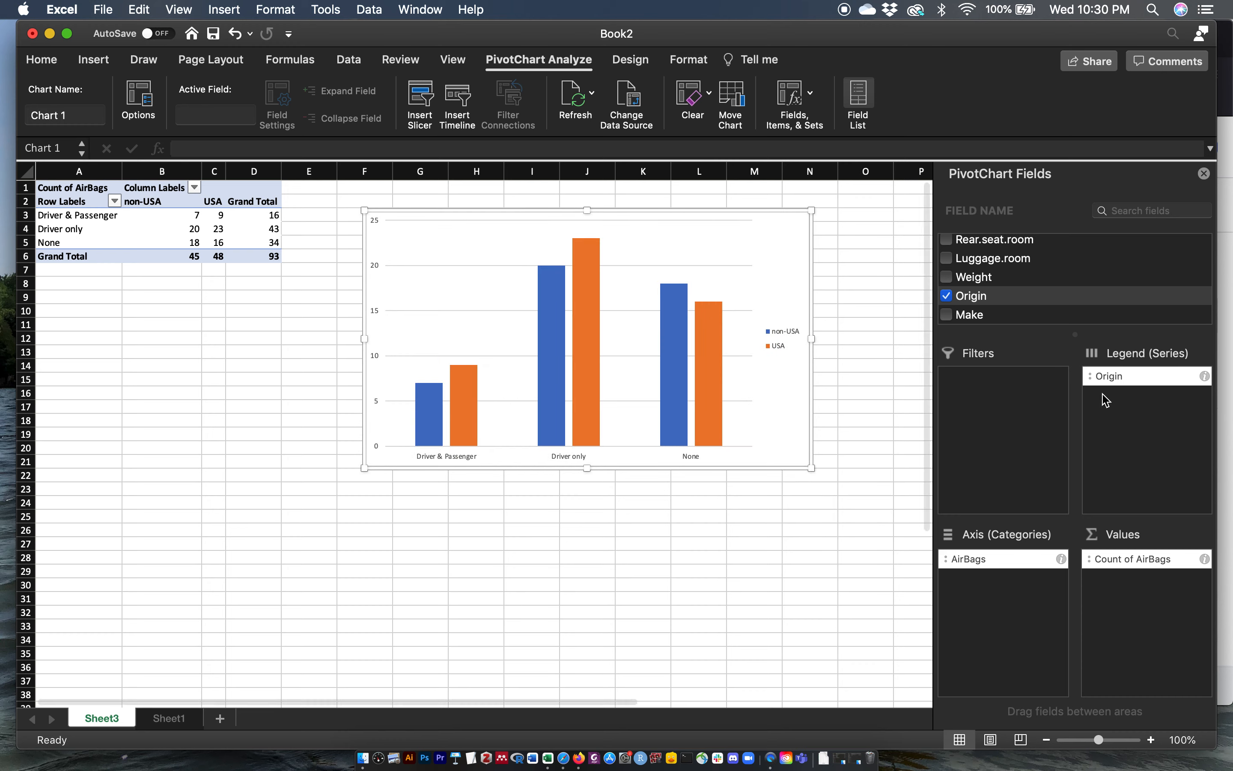
pyautogui.moveTo(1125, 377); pyautogui.dragTo(1156, 434)
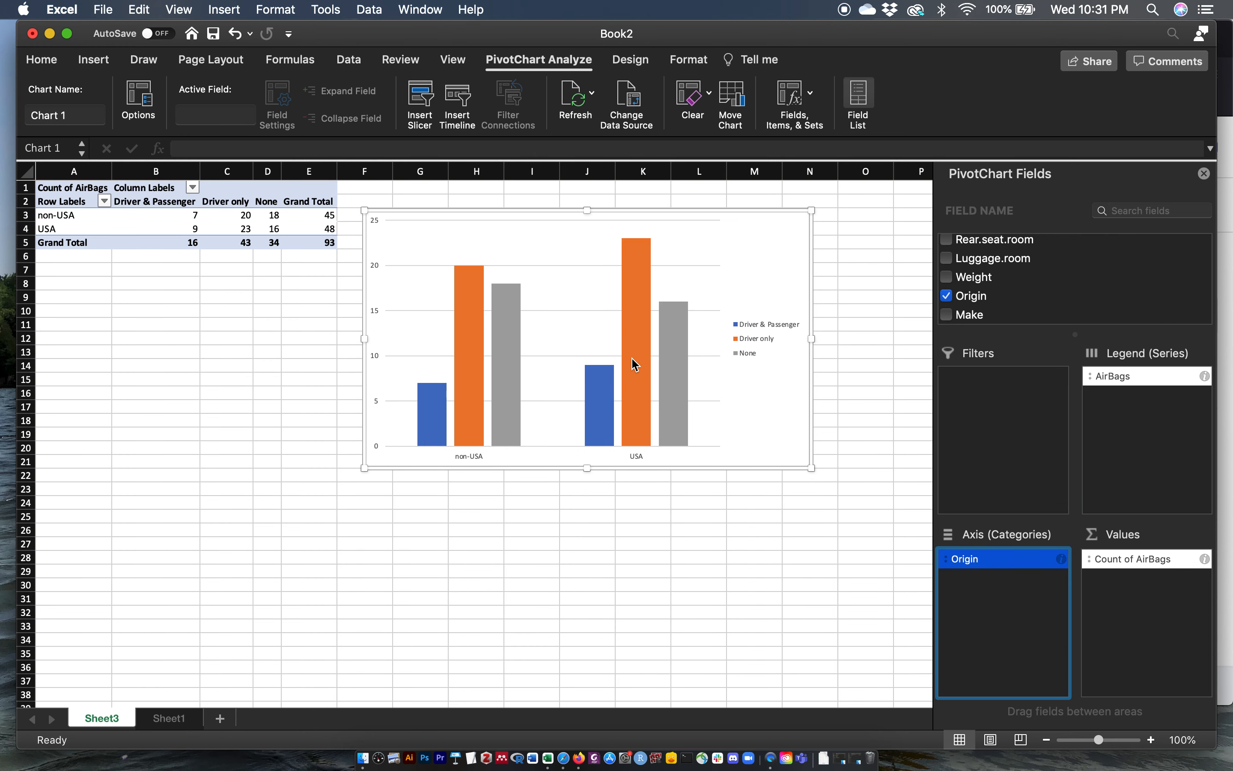